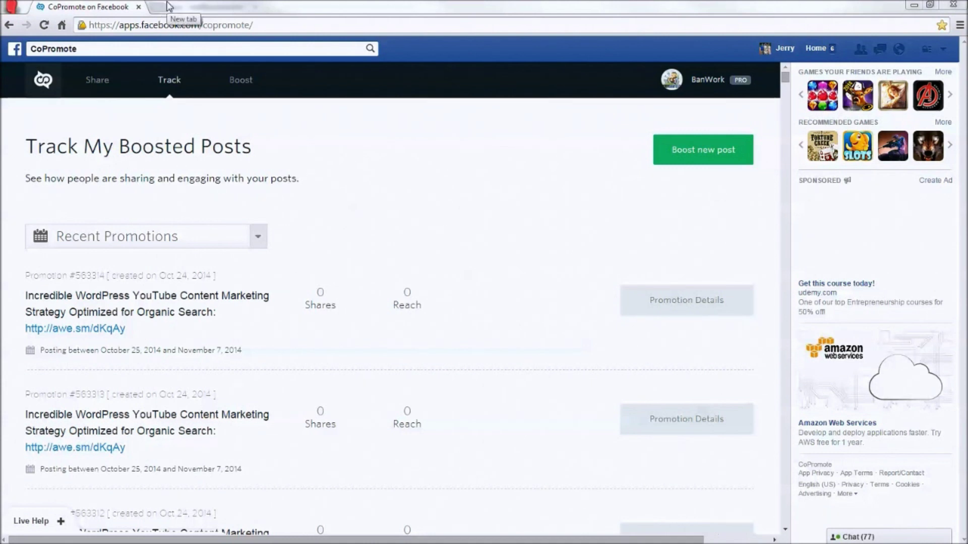
Step: Load jerrybanfield.com in a new tab and scroll its homepage
{"action": "left_click", "coordinate": [165, 7]}
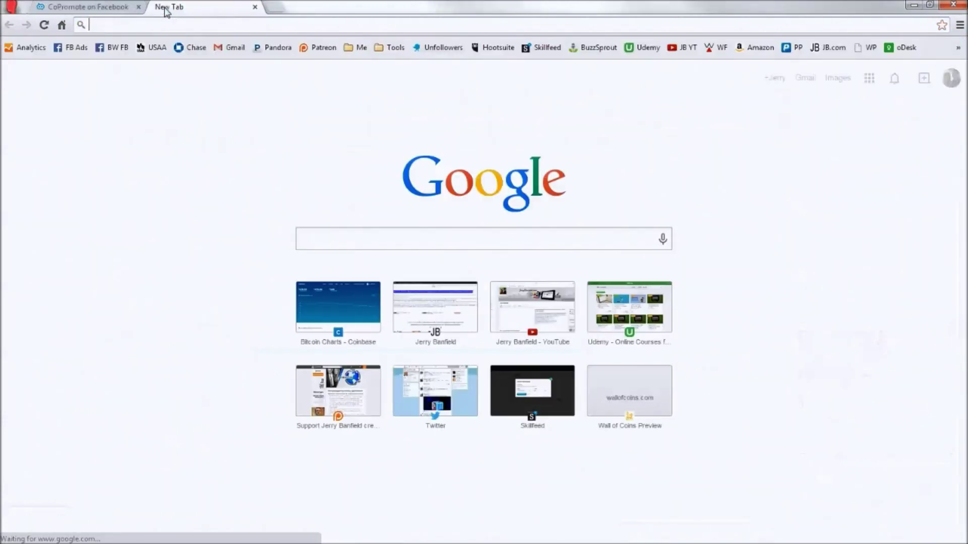
{"action": "type", "text": "jer"}
{"action": "key", "text": "Return"}
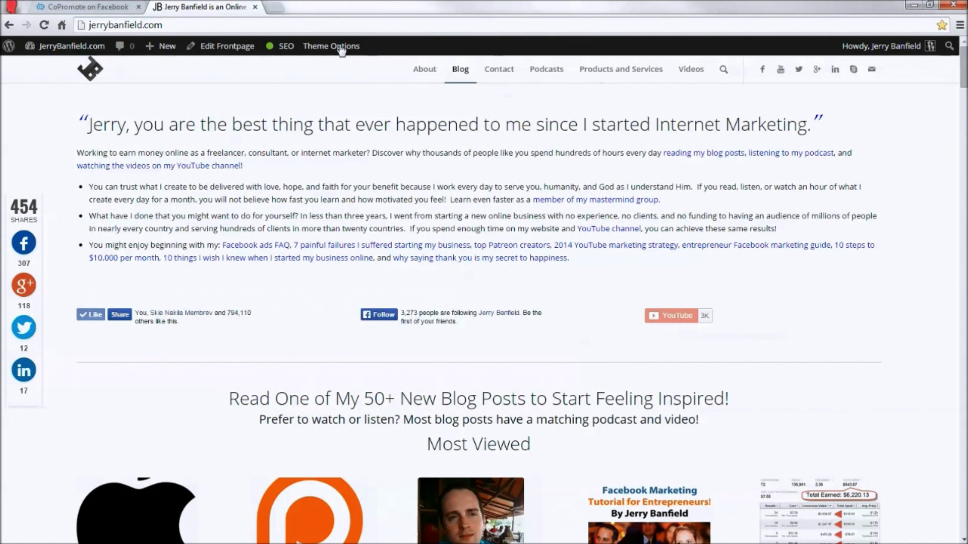
{"action": "mouse_move", "coordinate": [963, 68]}
{"action": "left_mouse_down"}
{"action": "mouse_move", "coordinate": [963, 170]}
{"action": "mouse_move", "coordinate": [963, 66]}
{"action": "left_mouse_up"}
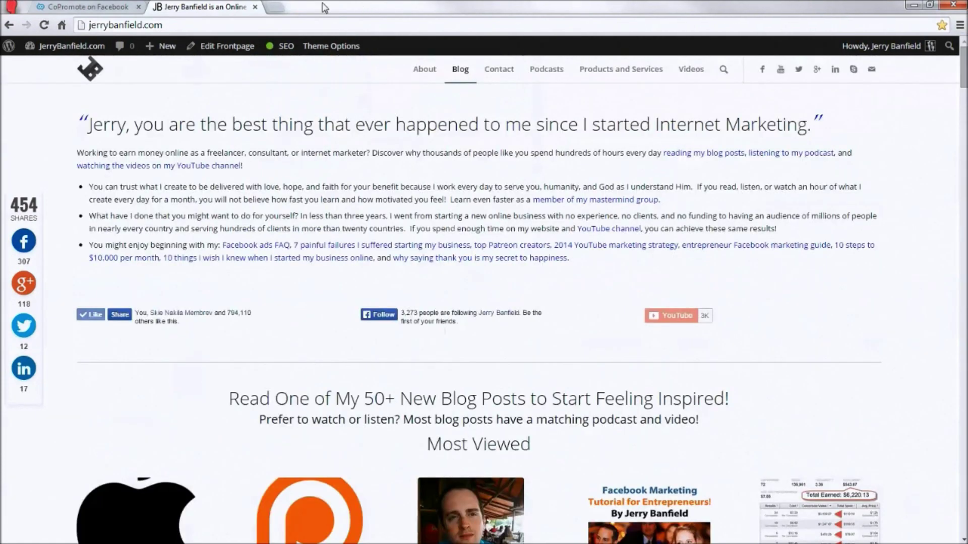
Step: Open the BanWork Facebook page in a third tab by entering 'banwork'
{"action": "left_click", "coordinate": [280, 7]}
{"action": "type", "text": "ban"}
{"action": "key", "text": "BackSpace"}
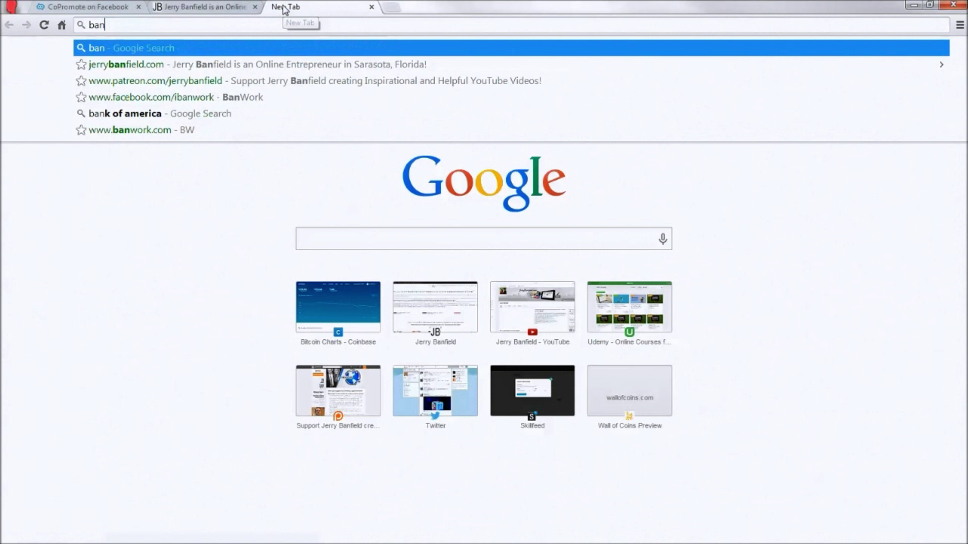
{"action": "key", "text": "BackSpace"}
{"action": "key", "text": "BackSpace"}
{"action": "type", "text": "ba"}
{"action": "key", "text": "BackSpace"}
{"action": "key", "text": "BackSpace"}
{"action": "key", "text": "BackSpace"}
{"action": "type", "text": "banwork"}
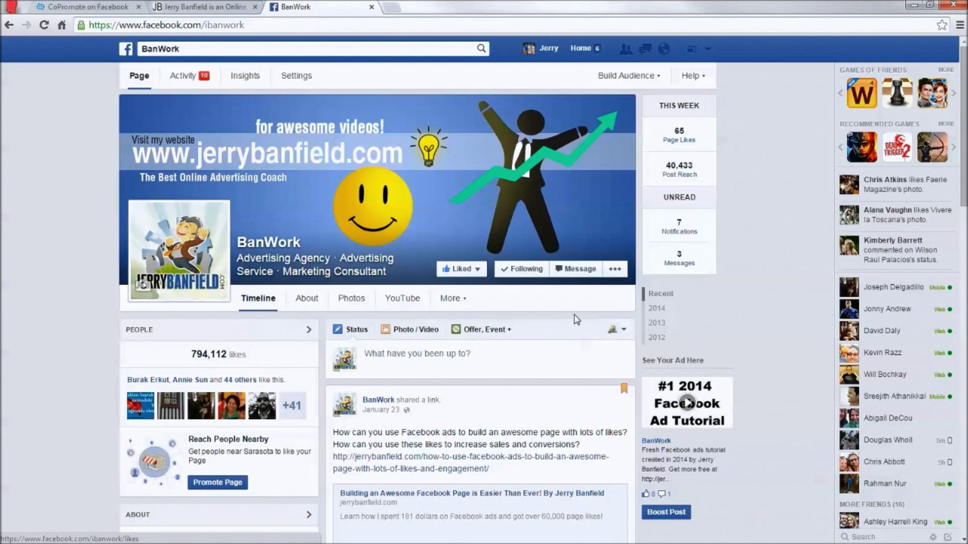
Step: Scroll through the BanWork page, then return to the CoPromote tab with Ctrl+1
{"action": "scroll", "coordinate": [542, 316], "scroll_direction": "down", "scroll_amount": 3}
{"action": "scroll", "coordinate": [540, 324], "scroll_direction": "up", "scroll_amount": 3}
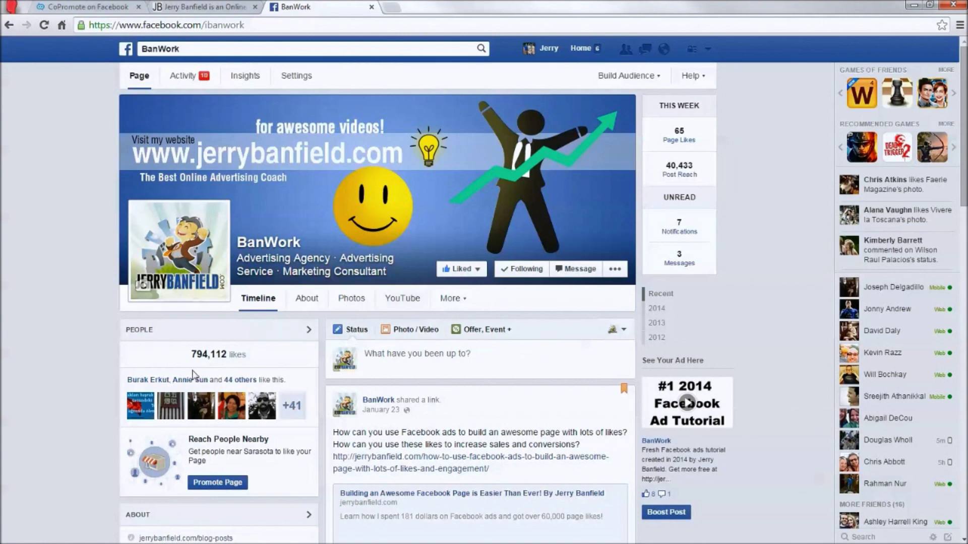
{"action": "key", "text": "ctrl+1"}
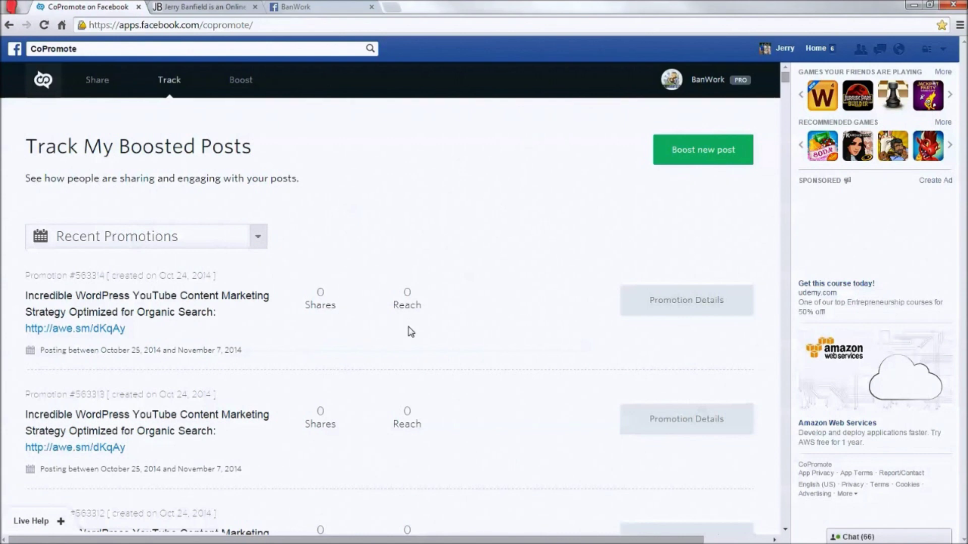
Step: Search Google for 'copromote' in a new tab and open the official copromote.com site
{"action": "left_click", "coordinate": [390, 7]}
{"action": "type", "text": "copromo"}
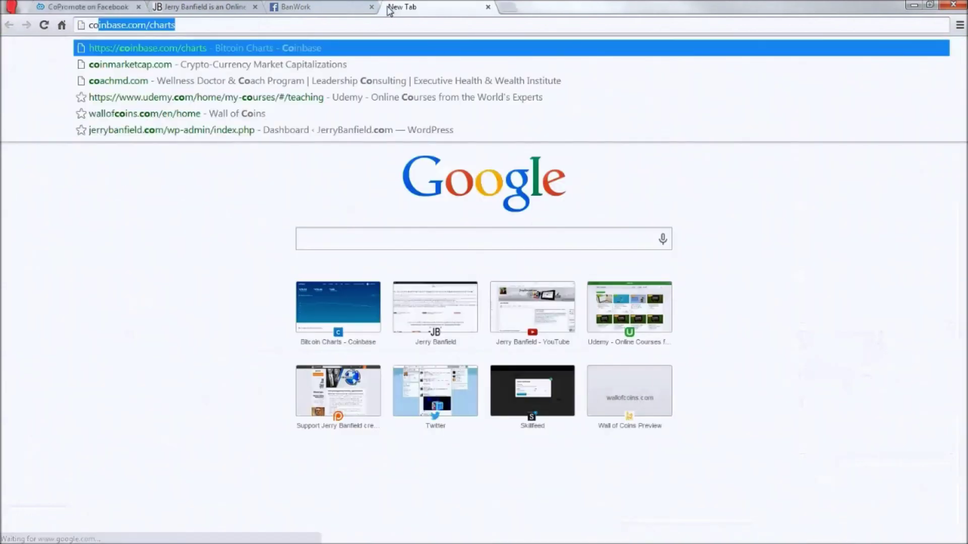
{"action": "type", "text": "te"}
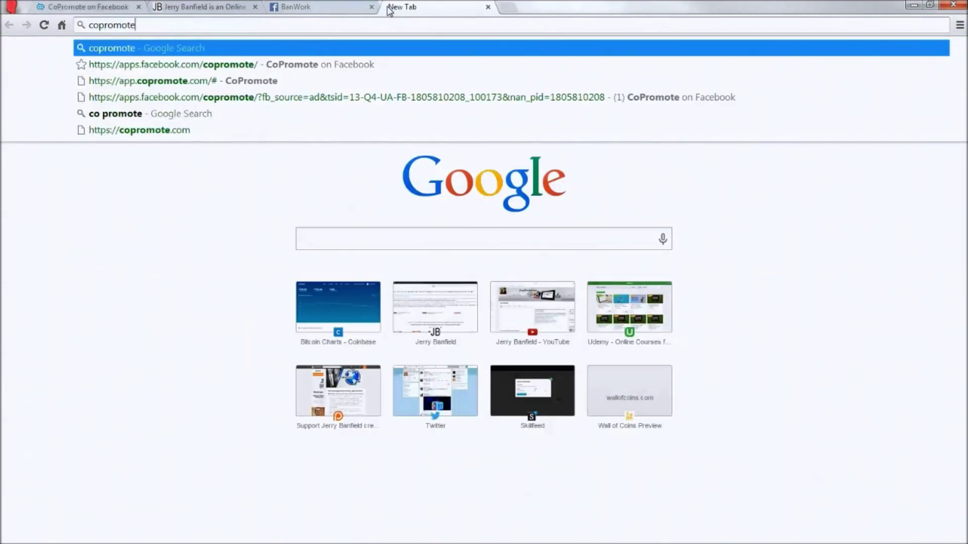
{"action": "key", "text": "Return"}
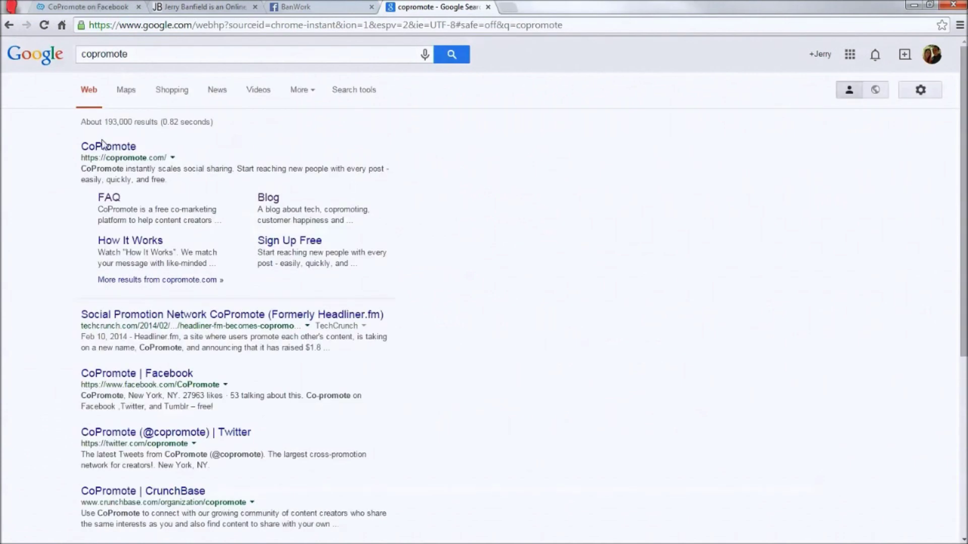
{"action": "left_click", "coordinate": [108, 146]}
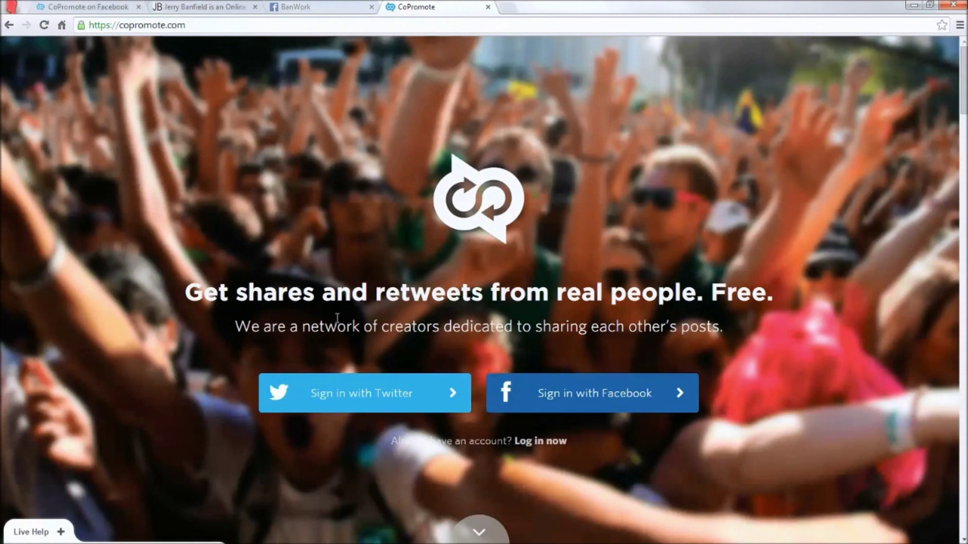
Step: Read down the CoPromote homepage to its footer
{"action": "scroll", "coordinate": [335, 322], "scroll_direction": "down", "scroll_amount": 5}
{"action": "scroll", "coordinate": [318, 320], "scroll_direction": "down", "scroll_amount": 5}
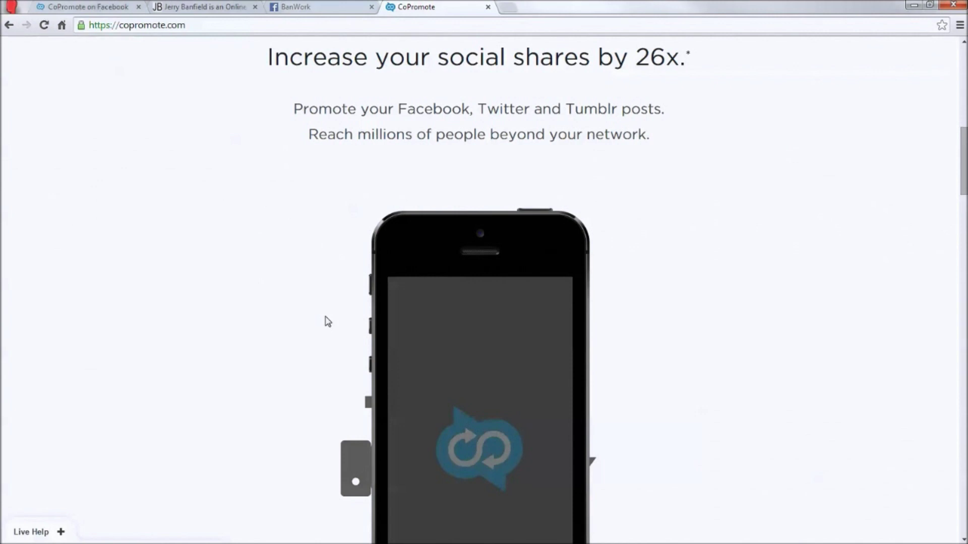
{"action": "scroll", "coordinate": [328, 321], "scroll_direction": "down", "scroll_amount": 10}
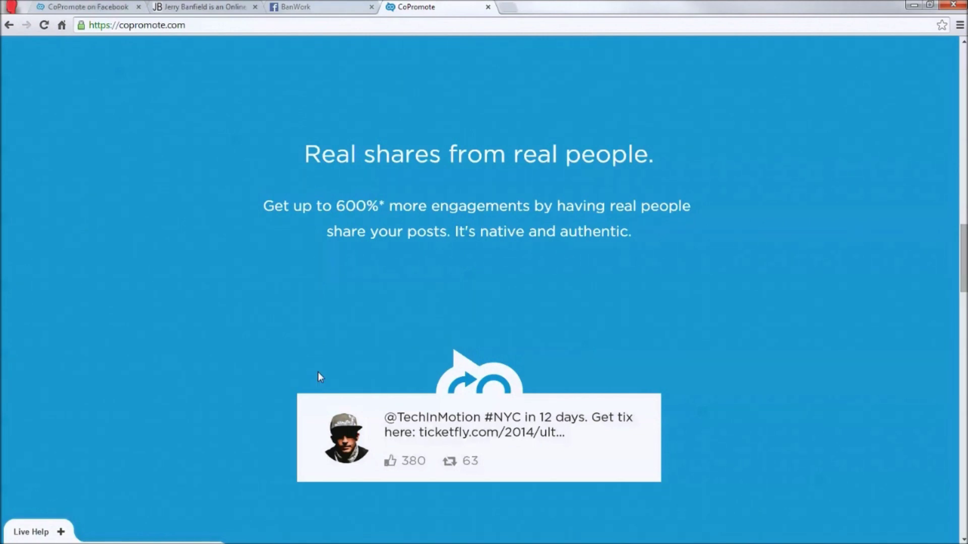
{"action": "scroll", "coordinate": [317, 377], "scroll_direction": "down", "scroll_amount": 8}
{"action": "scroll", "coordinate": [382, 383], "scroll_direction": "down", "scroll_amount": 5}
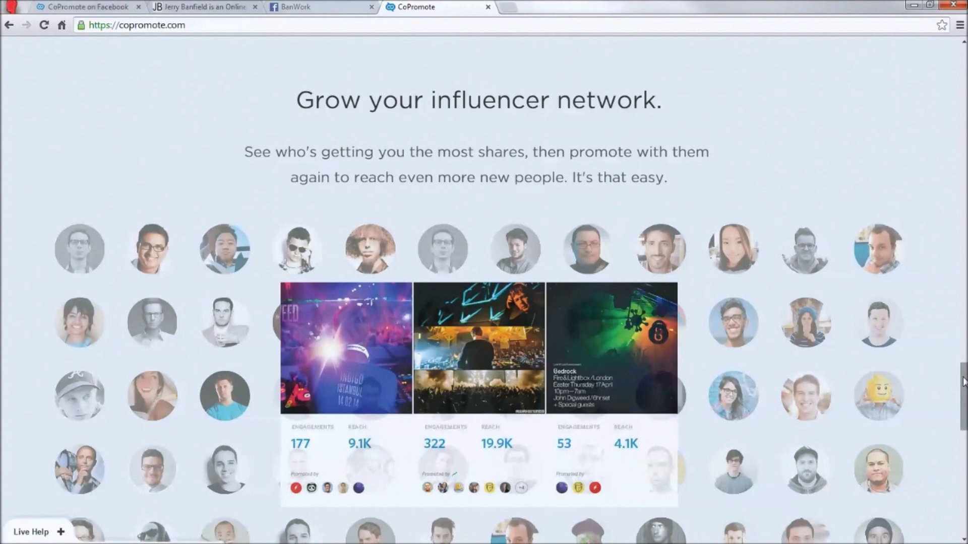
{"action": "scroll", "coordinate": [530, 433], "scroll_direction": "down", "scroll_amount": 10}
{"action": "scroll", "coordinate": [557, 442], "scroll_direction": "down", "scroll_amount": 2}
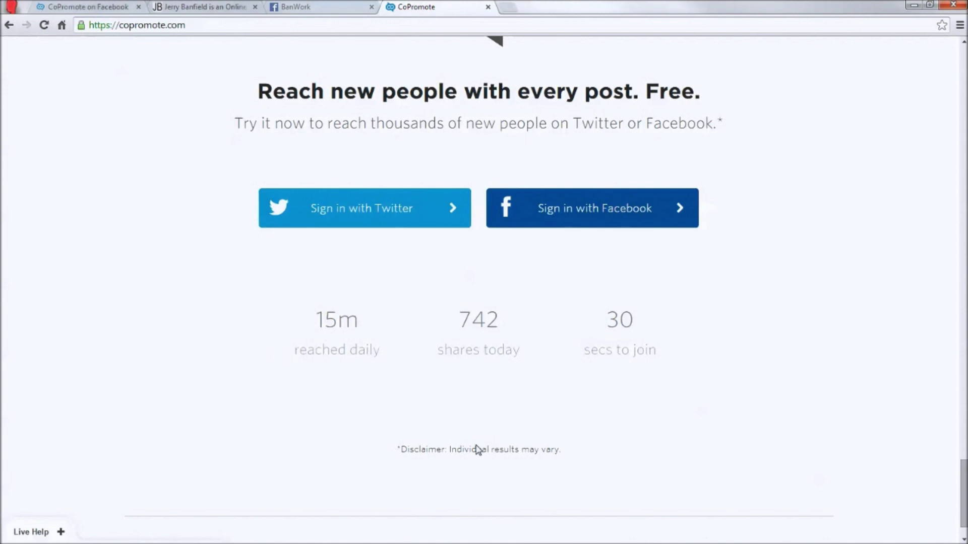
{"action": "scroll", "coordinate": [492, 469], "scroll_direction": "down", "scroll_amount": 1}
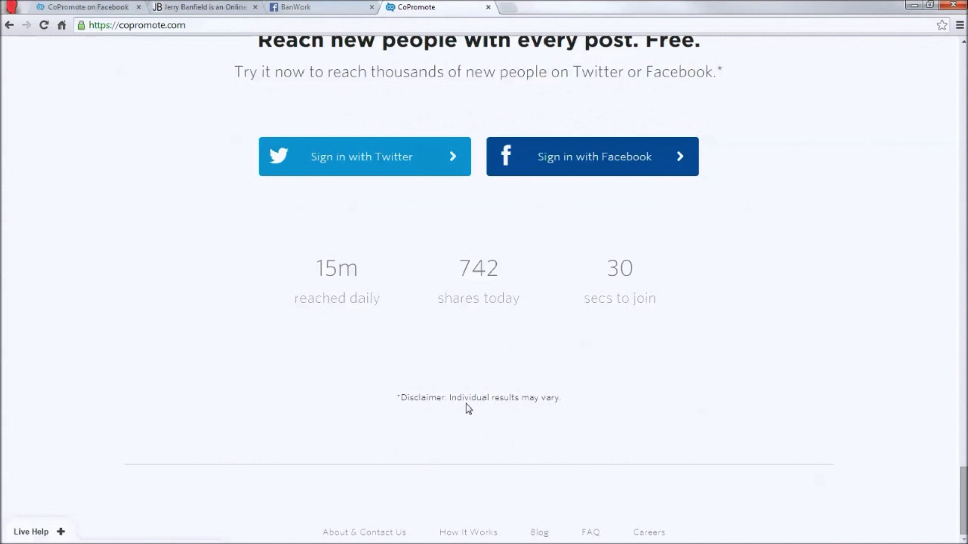
{"action": "left_click", "coordinate": [487, 7]}
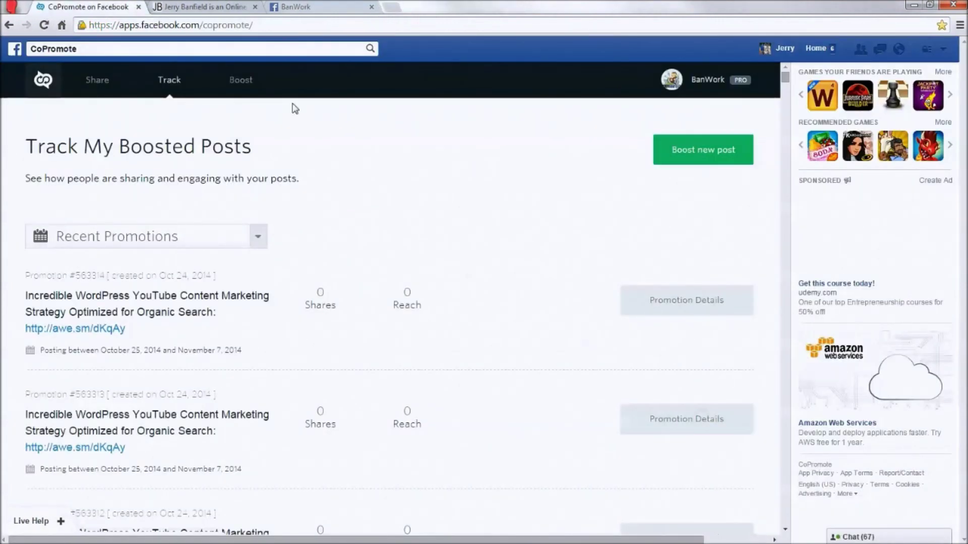
{"action": "left_click", "coordinate": [101, 82]}
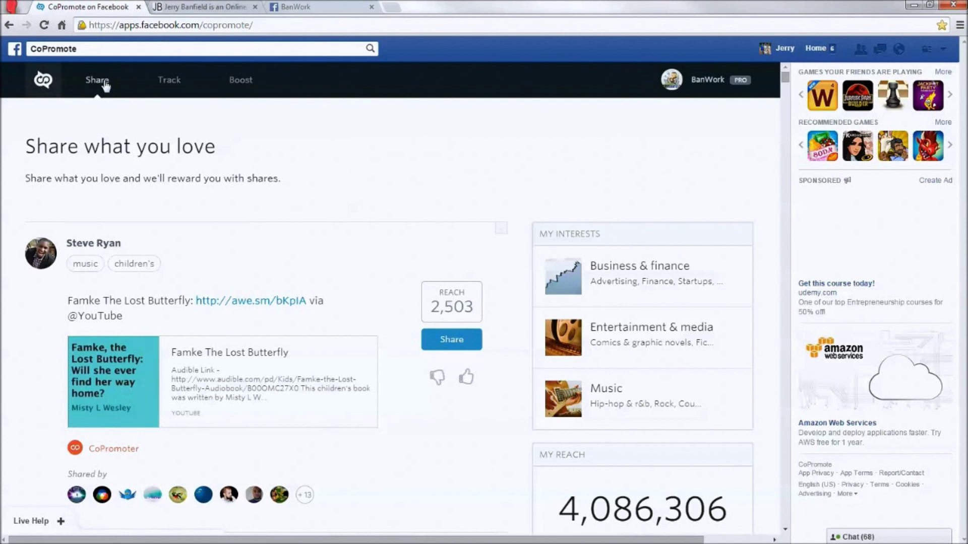
{"action": "left_click", "coordinate": [31, 522]}
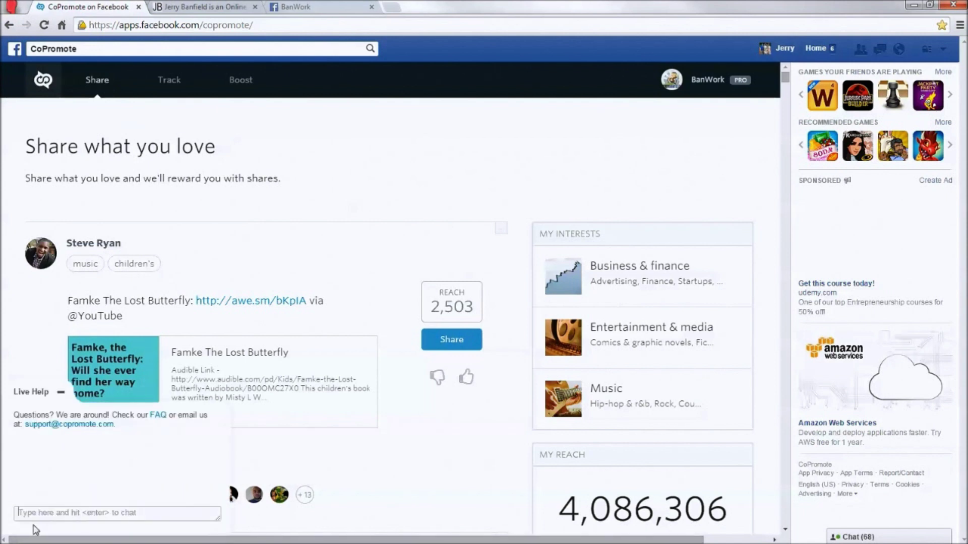
{"action": "left_click", "coordinate": [60, 392]}
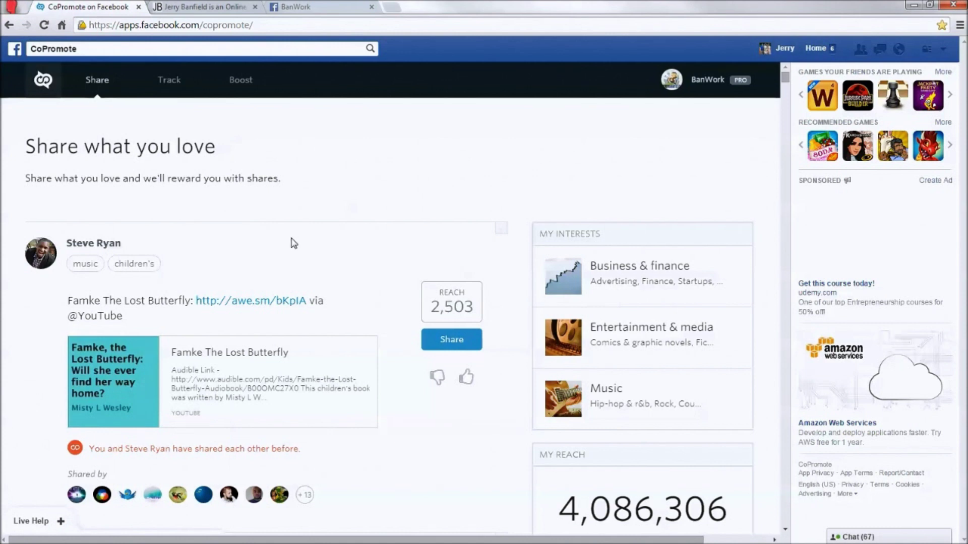
{"action": "left_click", "coordinate": [44, 92]}
{"action": "scroll", "coordinate": [339, 303], "scroll_direction": "down", "scroll_amount": 3}
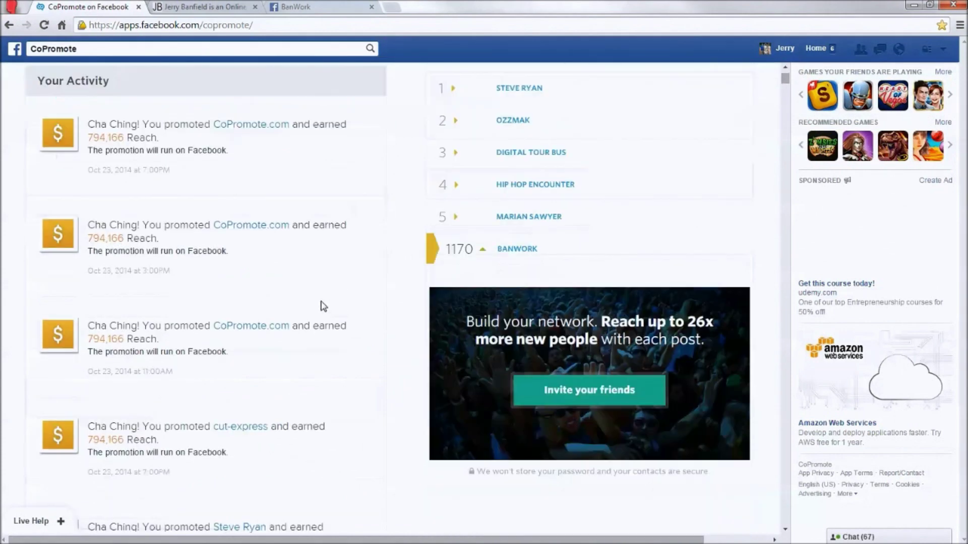
{"action": "scroll", "coordinate": [323, 306], "scroll_direction": "down", "scroll_amount": 2}
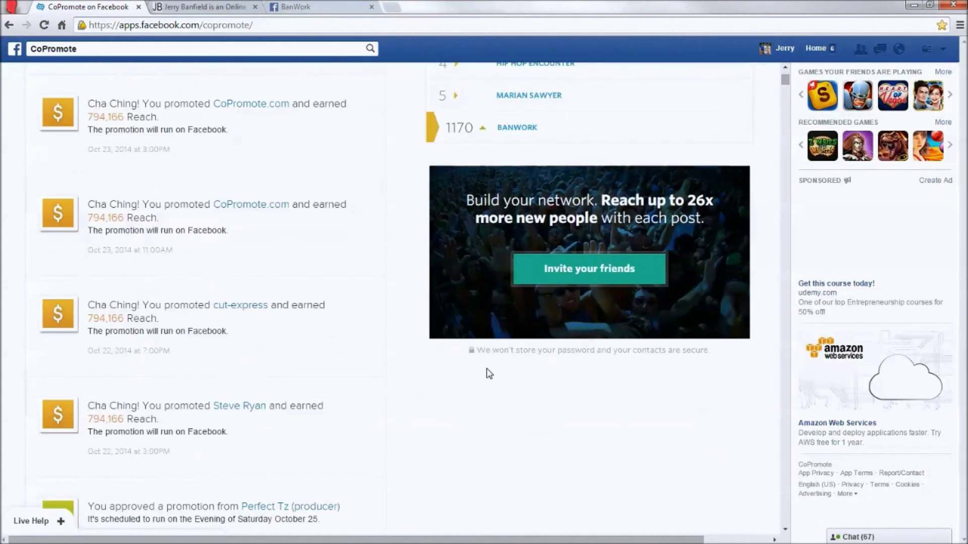
{"action": "scroll", "coordinate": [212, 216], "scroll_direction": "up", "scroll_amount": 5}
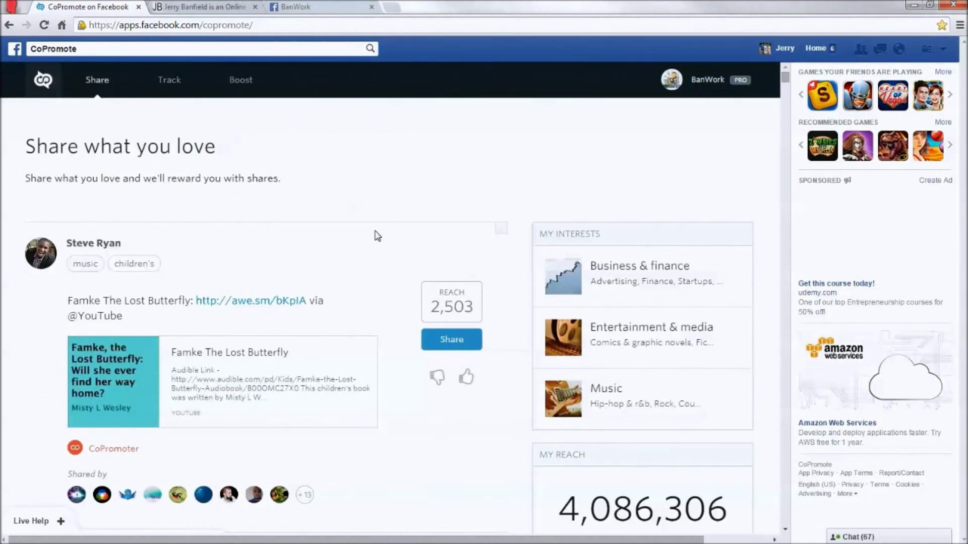
{"action": "scroll", "coordinate": [378, 435], "scroll_direction": "down", "scroll_amount": 2}
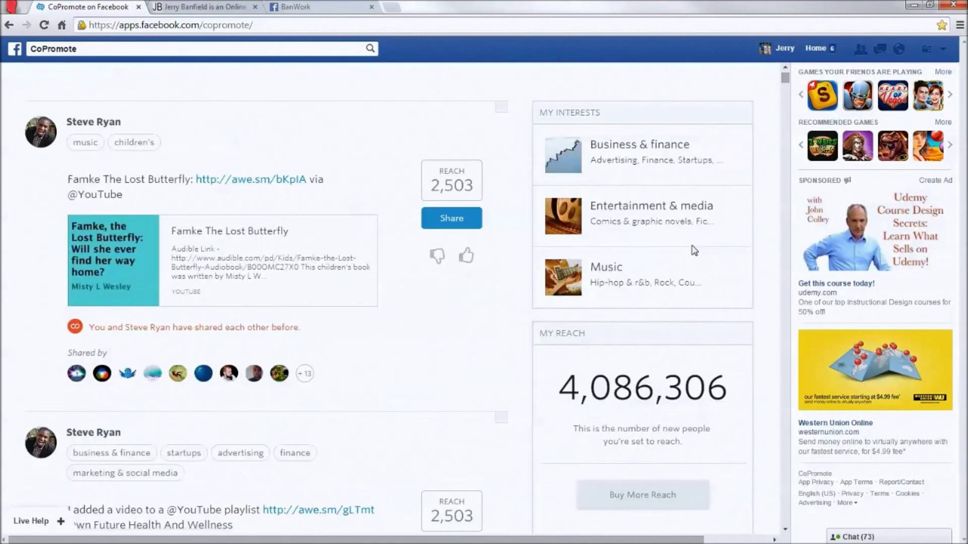
{"action": "scroll", "coordinate": [451, 293], "scroll_direction": "down", "scroll_amount": 4}
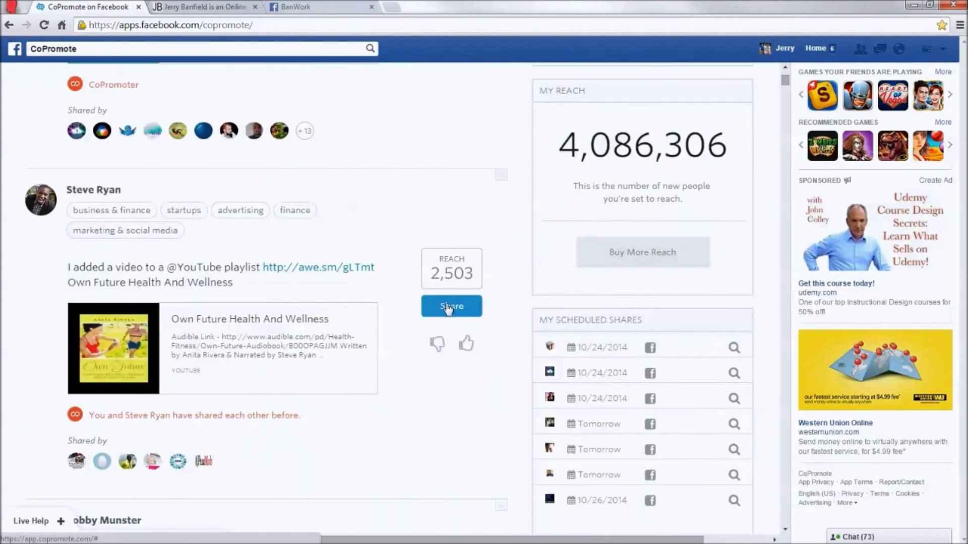
{"action": "left_click", "coordinate": [449, 308]}
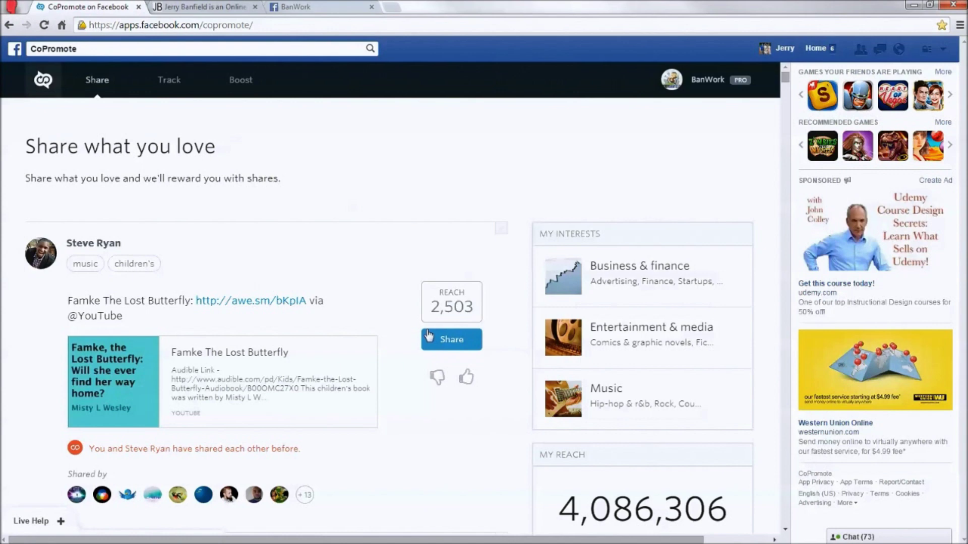
{"action": "scroll", "coordinate": [309, 227], "scroll_direction": "down", "scroll_amount": 1}
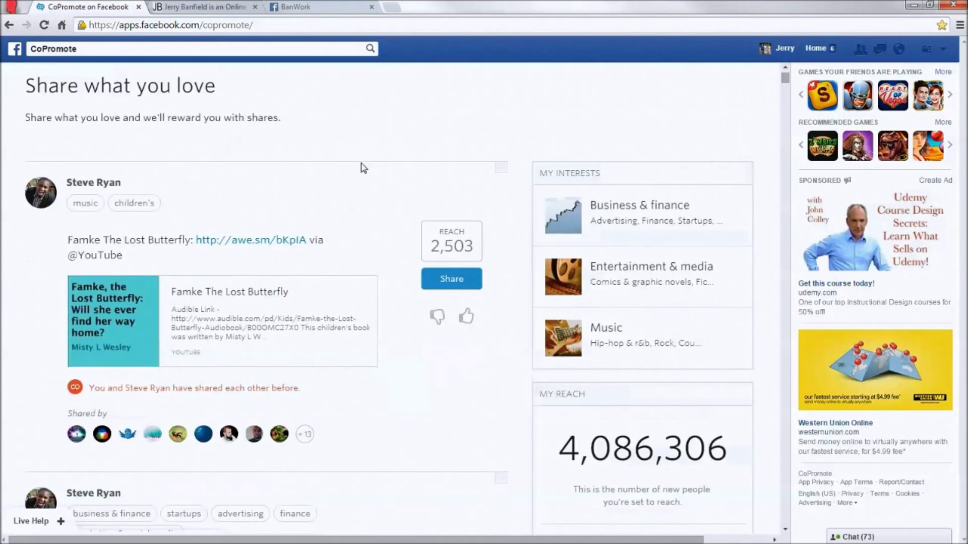
{"action": "scroll", "coordinate": [360, 191], "scroll_direction": "up", "scroll_amount": 1}
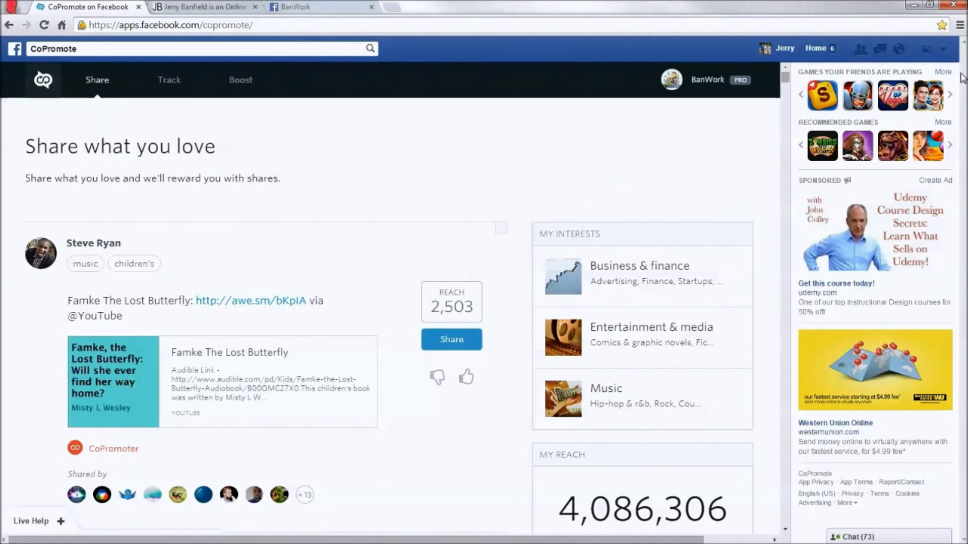
{"action": "scroll", "coordinate": [646, 524], "scroll_direction": "down", "scroll_amount": 3}
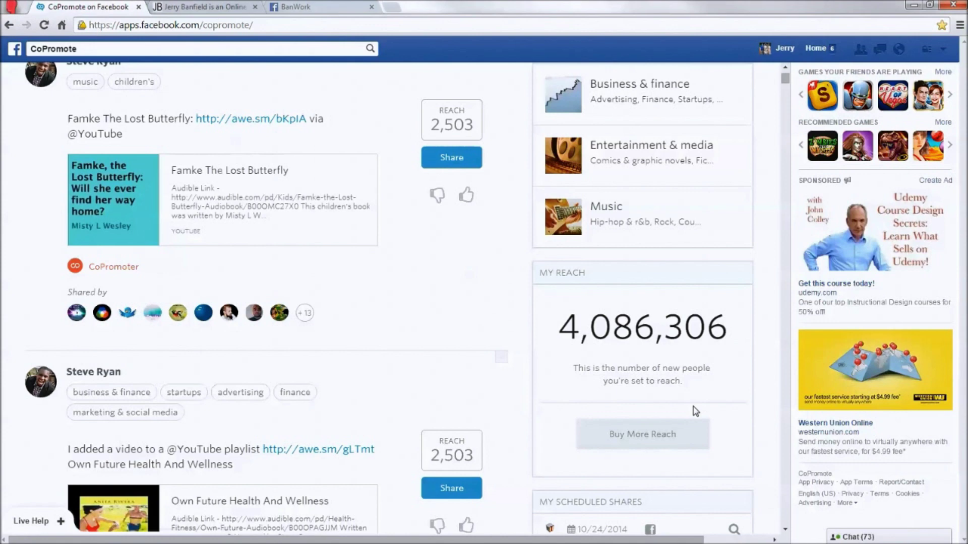
{"action": "scroll", "coordinate": [663, 370], "scroll_direction": "down", "scroll_amount": 4}
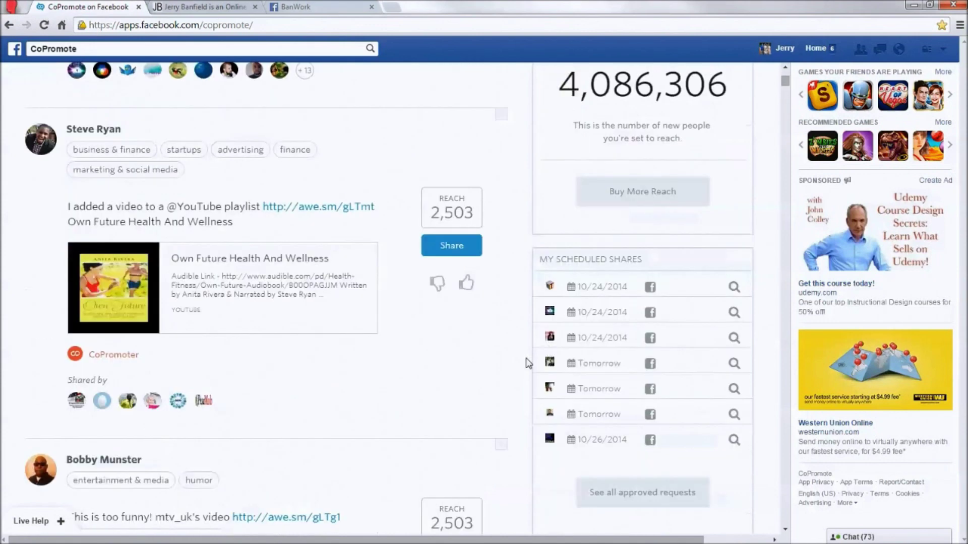
{"action": "scroll", "coordinate": [442, 432], "scroll_direction": "up", "scroll_amount": 6}
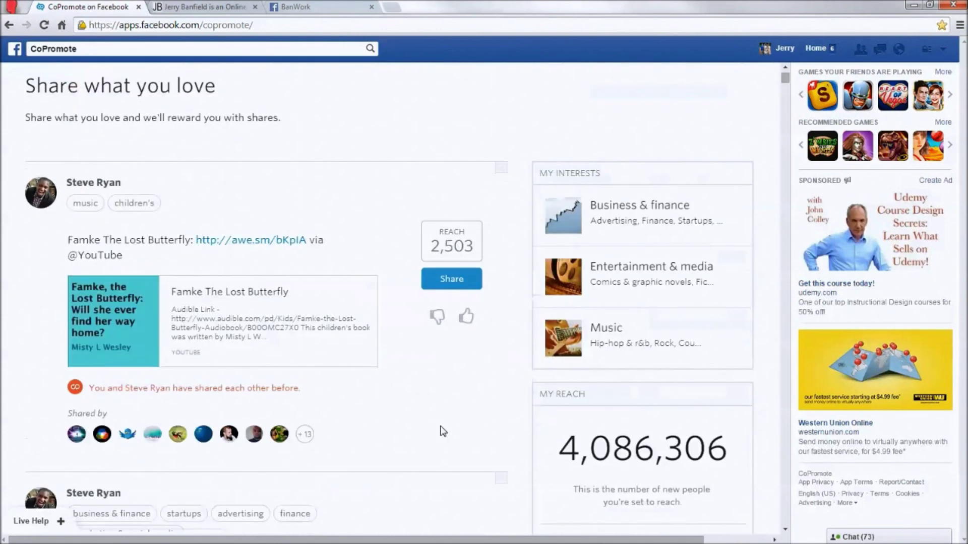
{"action": "scroll", "coordinate": [443, 432], "scroll_direction": "up", "scroll_amount": 1}
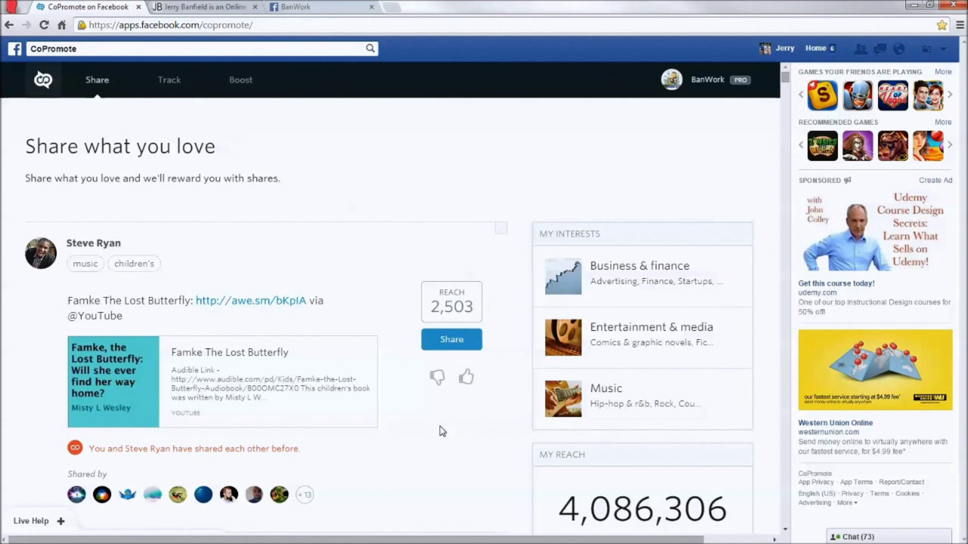
{"action": "scroll", "coordinate": [350, 302], "scroll_direction": "down", "scroll_amount": 2}
{"action": "scroll", "coordinate": [238, 215], "scroll_direction": "up", "scroll_amount": 2}
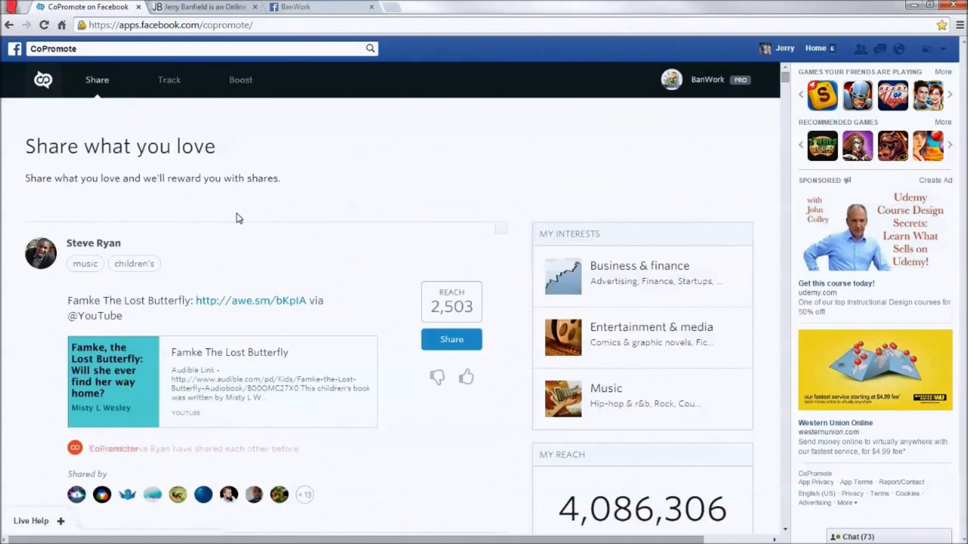
Step: Show the tracked boosted promotions list and scroll through it
{"action": "left_click", "coordinate": [170, 81]}
{"action": "scroll", "coordinate": [469, 237], "scroll_direction": "down", "scroll_amount": 4}
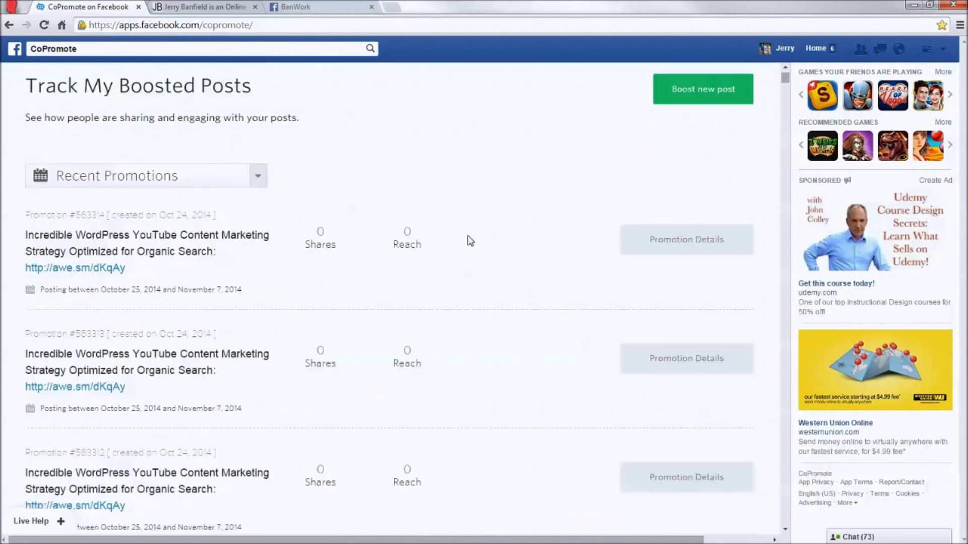
{"action": "scroll", "coordinate": [529, 391], "scroll_direction": "down", "scroll_amount": 4}
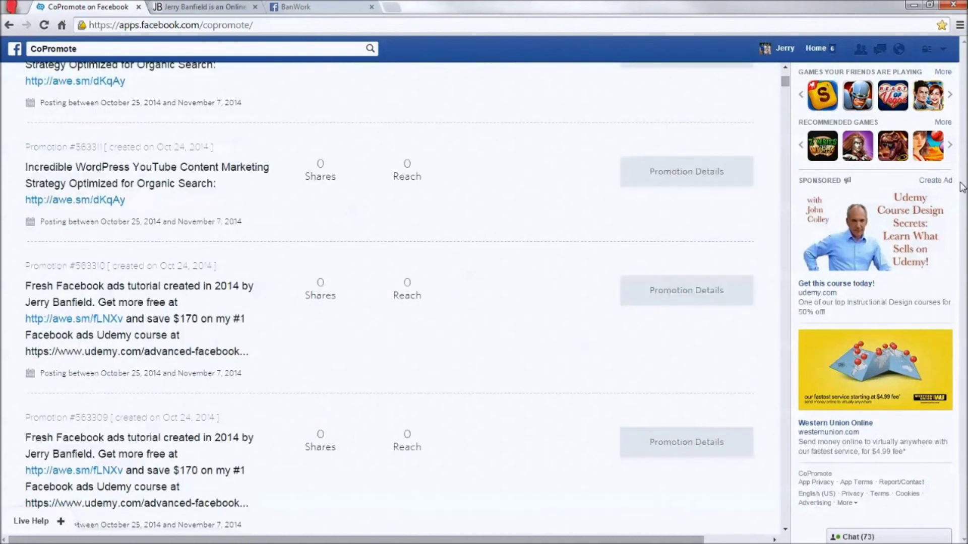
{"action": "scroll", "coordinate": [584, 492], "scroll_direction": "down", "scroll_amount": 3}
Step: Switch to the BanWork Facebook page with Ctrl+3 and skim its posts
{"action": "key", "text": "ctrl+3"}
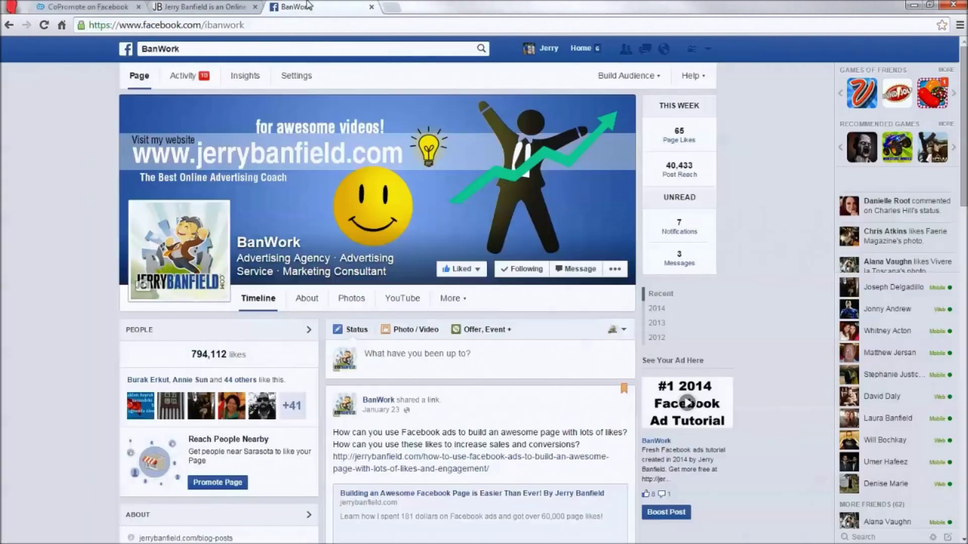
{"action": "scroll", "coordinate": [459, 352], "scroll_direction": "down", "scroll_amount": 15}
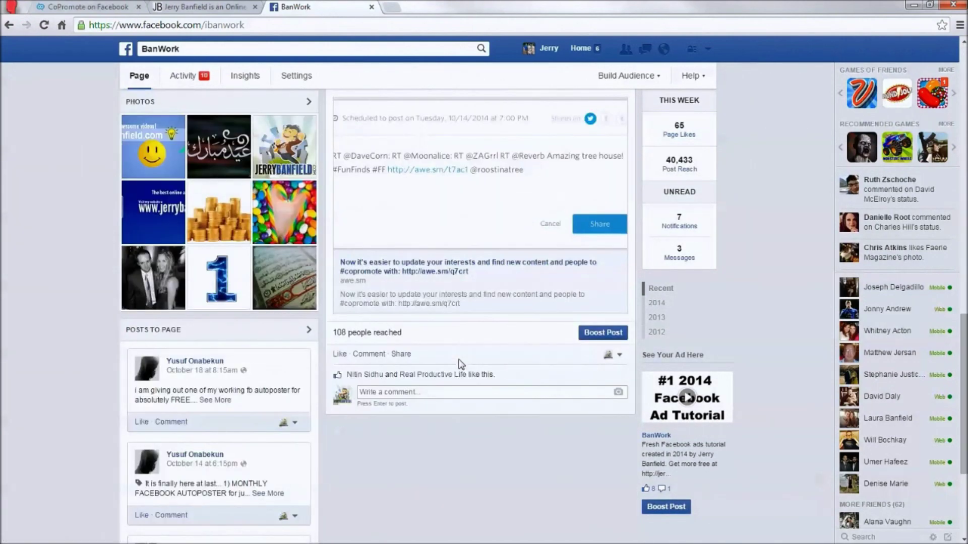
{"action": "scroll", "coordinate": [460, 378], "scroll_direction": "up", "scroll_amount": 15}
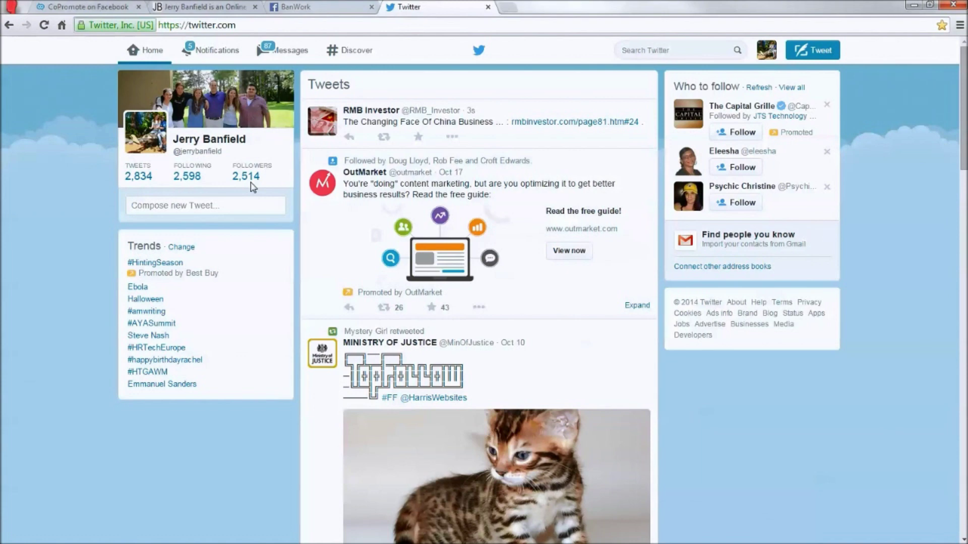
Step: Open the Twitter account's profile tweets, then scroll the BanWork Facebook page's posts
{"action": "scroll", "coordinate": [306, 279], "scroll_direction": "down", "scroll_amount": 10}
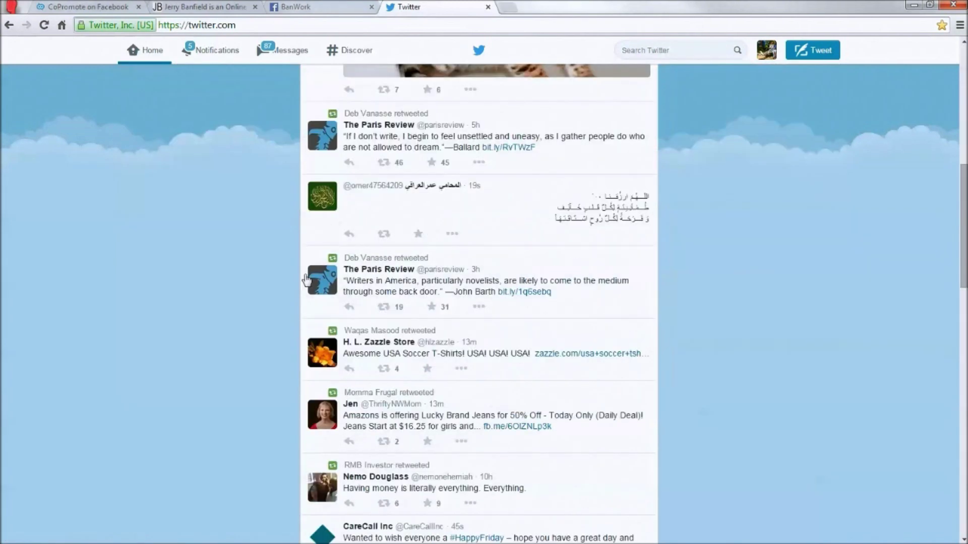
{"action": "scroll", "coordinate": [306, 280], "scroll_direction": "up", "scroll_amount": 10}
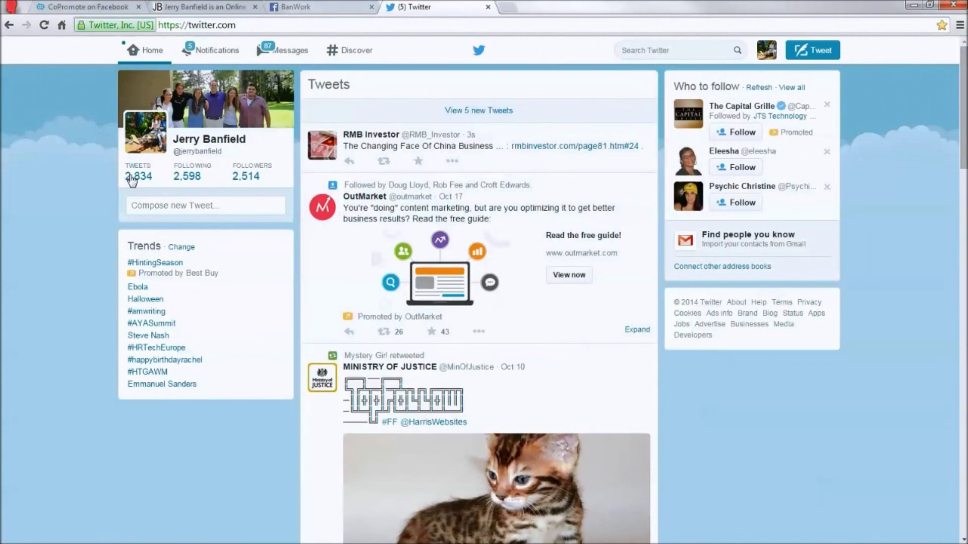
{"action": "left_click", "coordinate": [131, 177]}
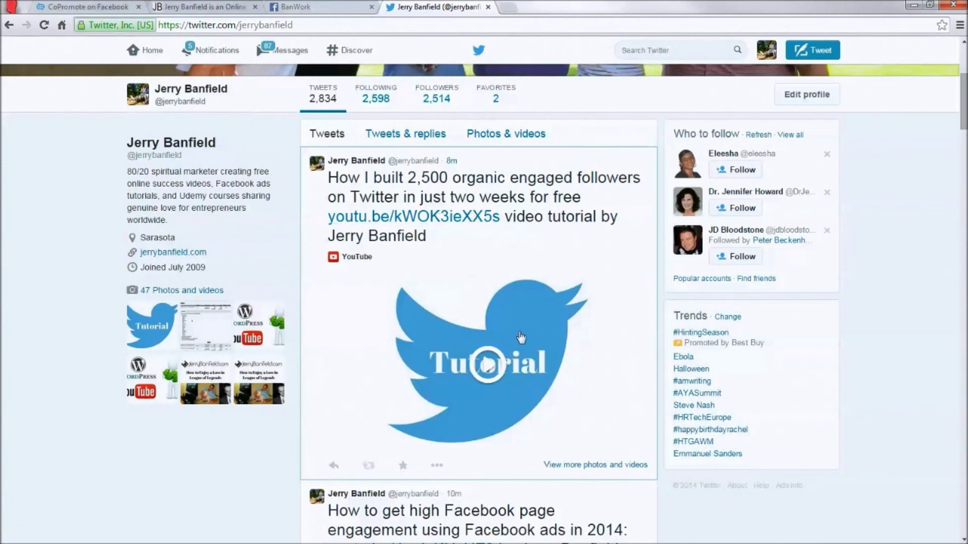
{"action": "key", "text": "ctrl+shift+Tab"}
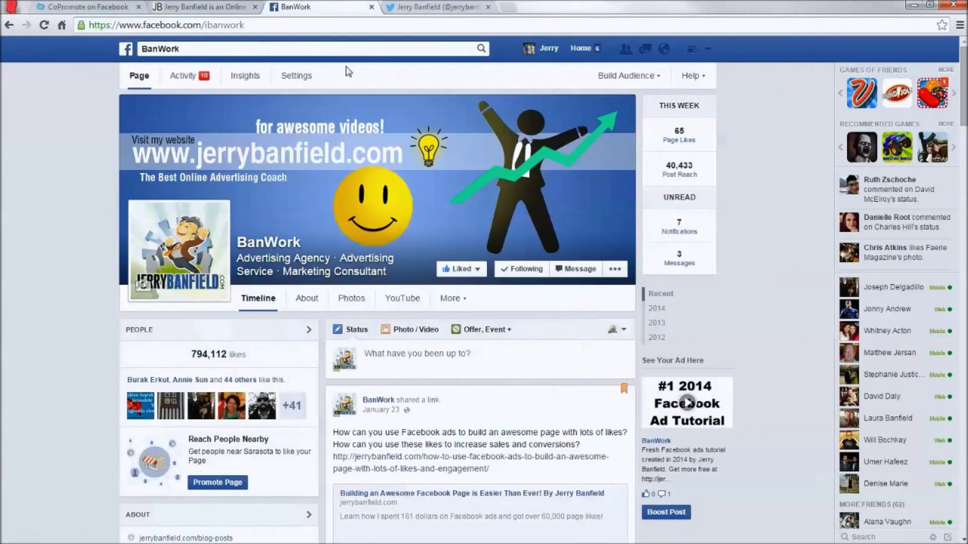
{"action": "scroll", "coordinate": [459, 211], "scroll_direction": "down", "scroll_amount": 10}
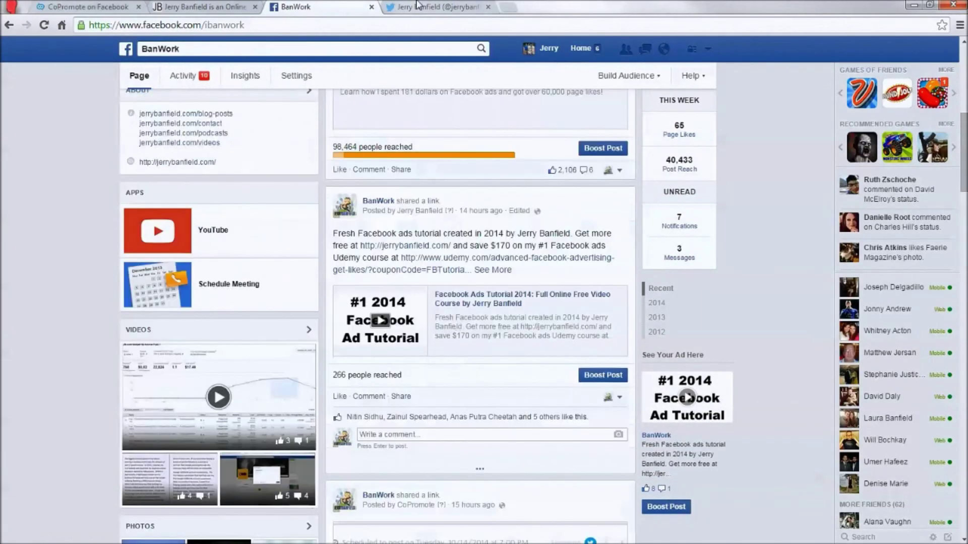
Step: Back in CoPromote, choose the 2,500-followers Twitter tutorial tweet for a new boost
{"action": "left_click", "coordinate": [96, 7]}
{"action": "scroll", "coordinate": [366, 184], "scroll_direction": "up", "scroll_amount": 20}
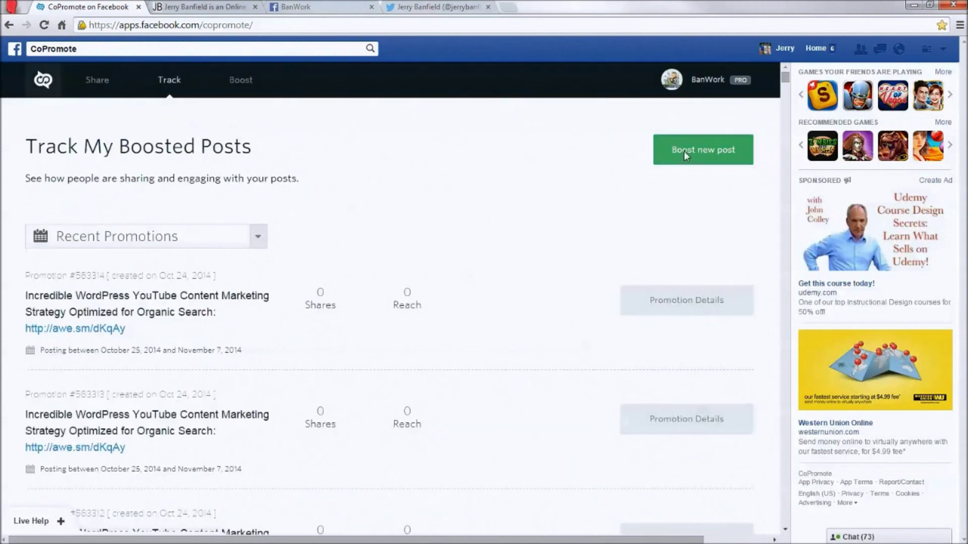
{"action": "left_click", "coordinate": [684, 150]}
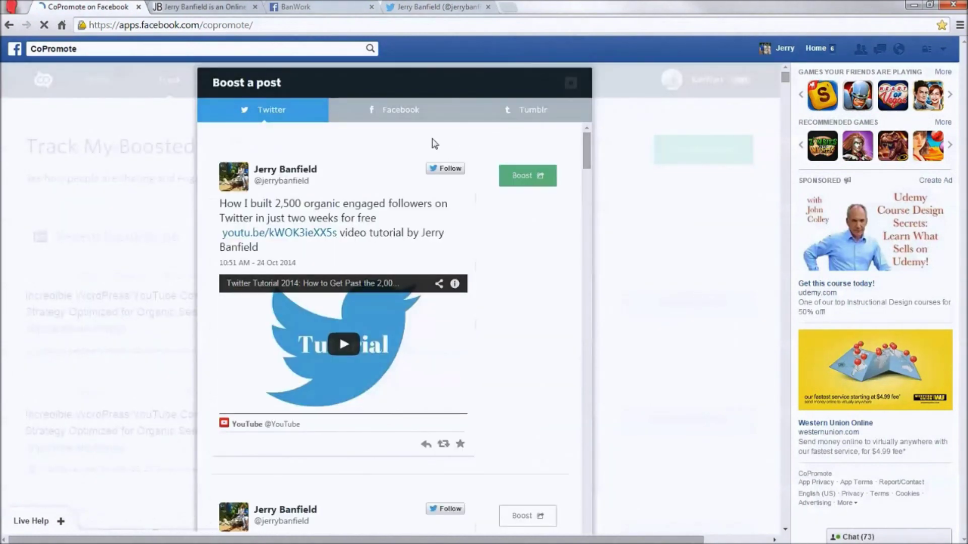
{"action": "left_click", "coordinate": [533, 179]}
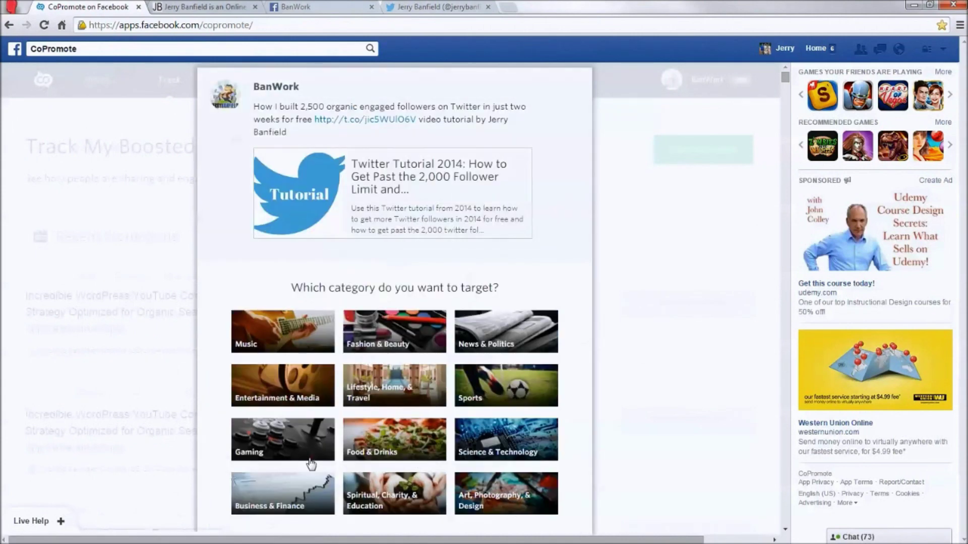
Step: Target Business & Finance with Advertising, Finance, Marketing & Social Media and Startups subcategories
{"action": "left_click", "coordinate": [297, 487]}
{"action": "left_click", "coordinate": [280, 337]}
{"action": "left_click", "coordinate": [392, 349]}
{"action": "left_click", "coordinate": [469, 355]}
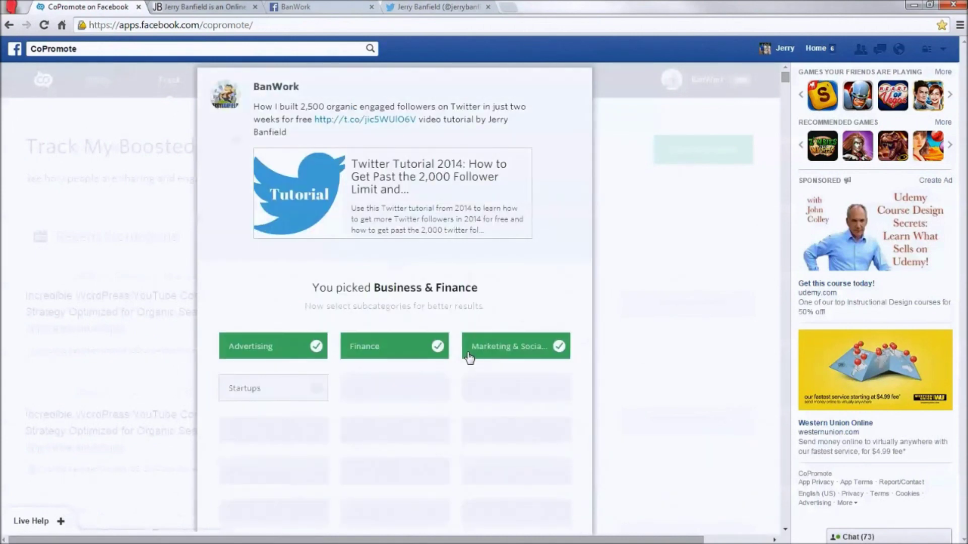
{"action": "left_click", "coordinate": [290, 398]}
{"action": "scroll", "coordinate": [544, 481], "scroll_direction": "down", "scroll_amount": 3}
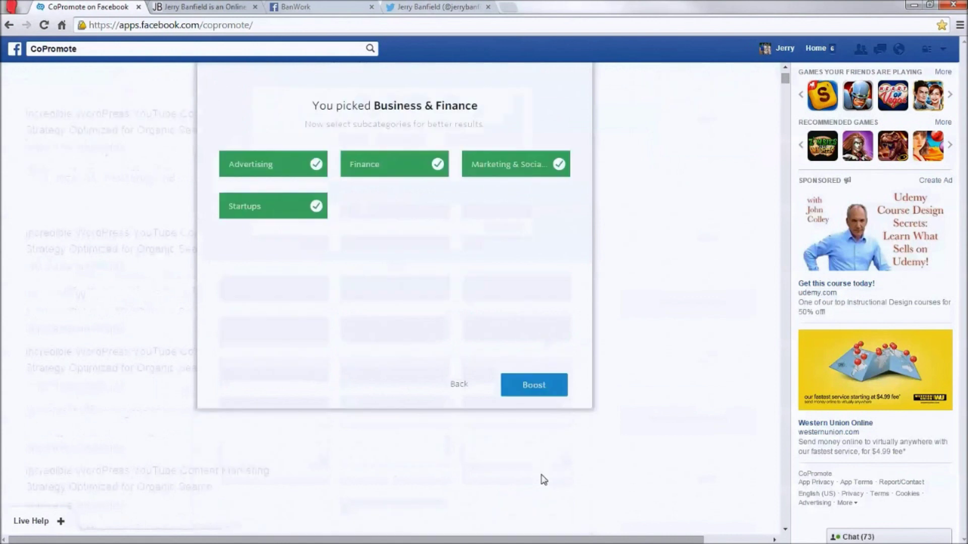
Step: Create the Business & Finance promotion, then a Science & Technology promotion of the tweet
{"action": "left_click", "coordinate": [549, 393]}
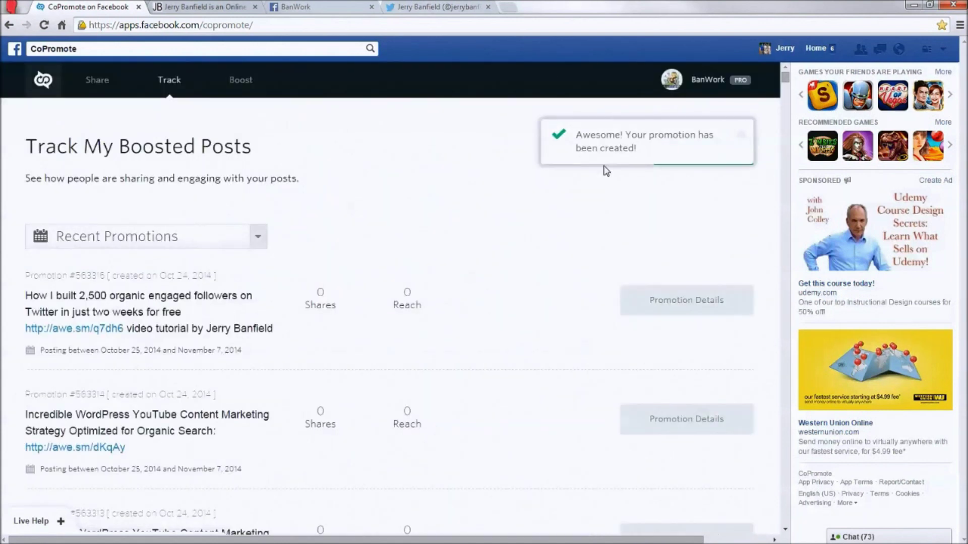
{"action": "left_click", "coordinate": [716, 149]}
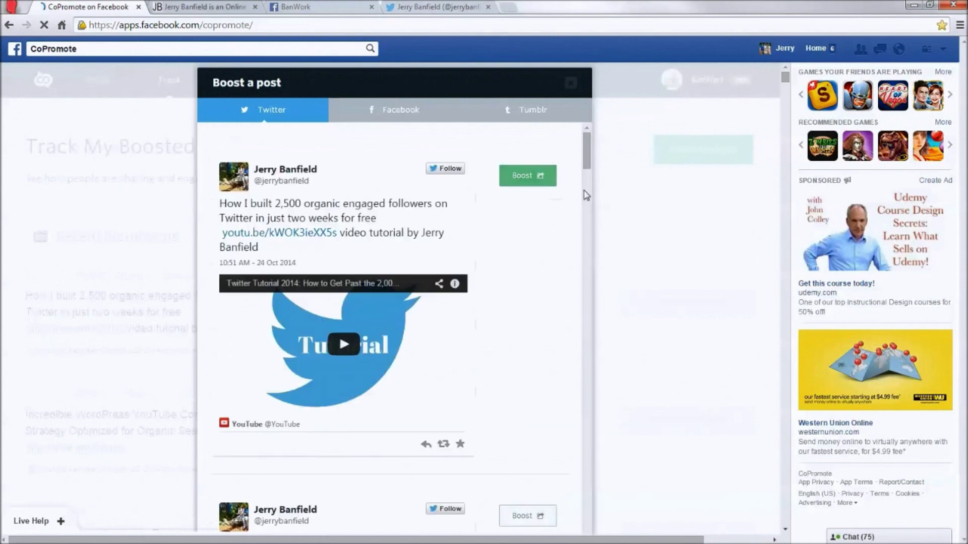
{"action": "left_click", "coordinate": [525, 176]}
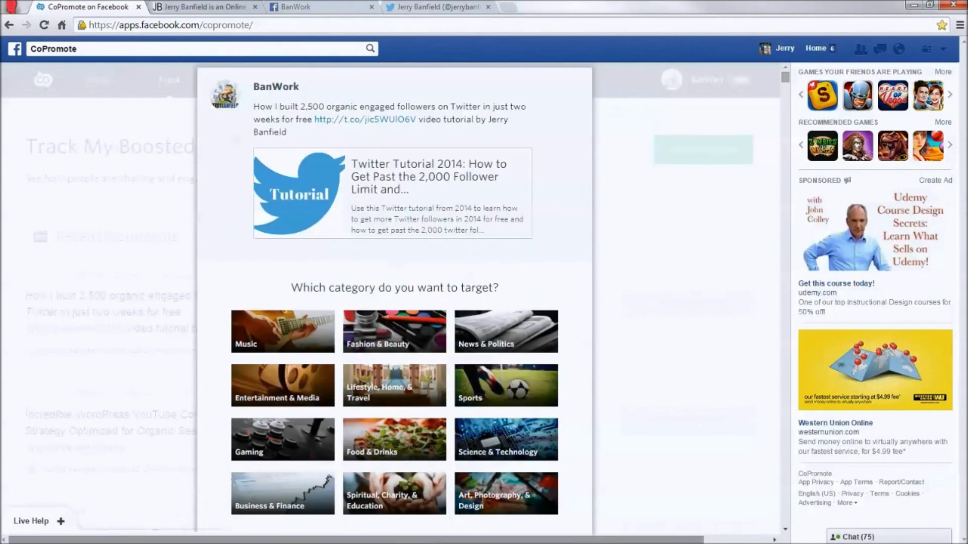
{"action": "left_click", "coordinate": [541, 445]}
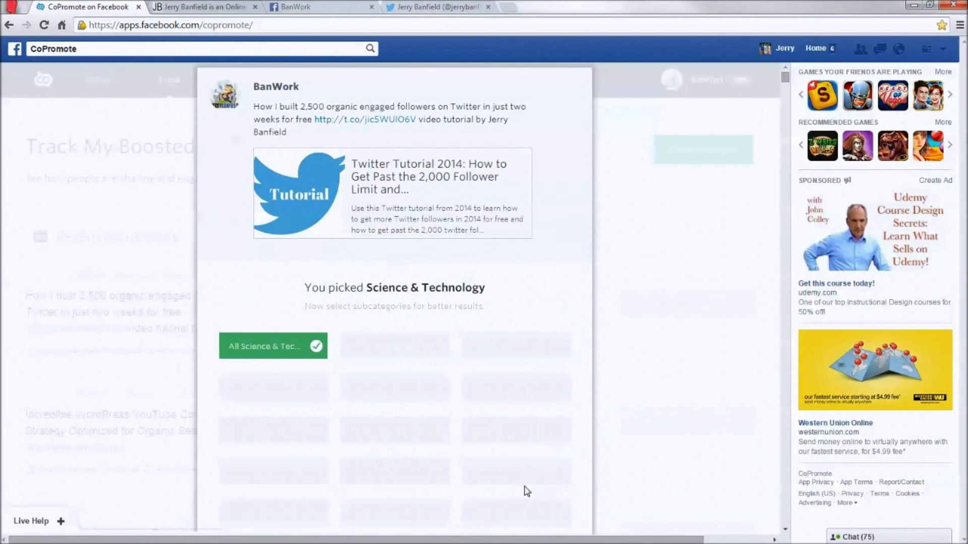
{"action": "scroll", "coordinate": [539, 484], "scroll_direction": "down", "scroll_amount": 5}
{"action": "left_click", "coordinate": [544, 202]}
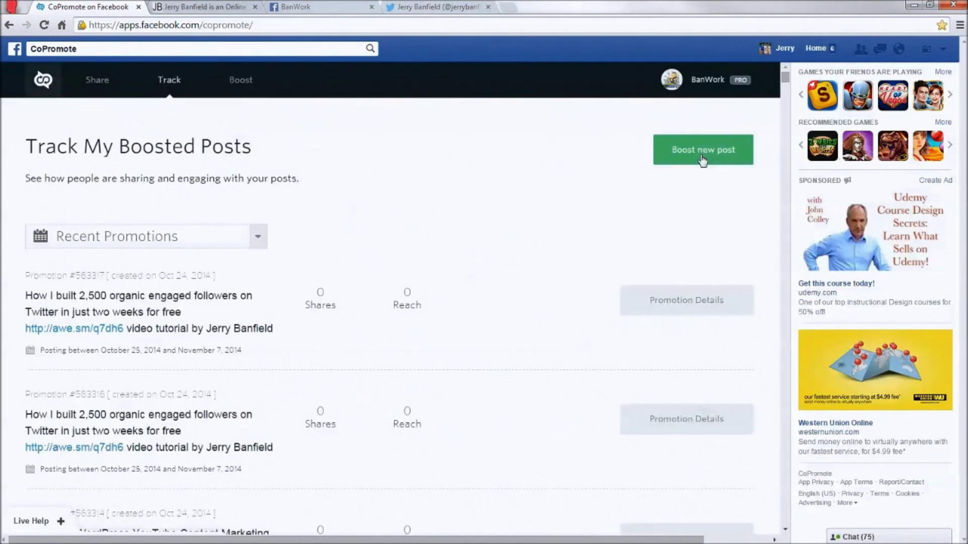
Step: Boost the tweet under Entertainment & Media with Comics, Fiction & Literature, History, Humor, Movies & Film
{"action": "left_click", "coordinate": [702, 161]}
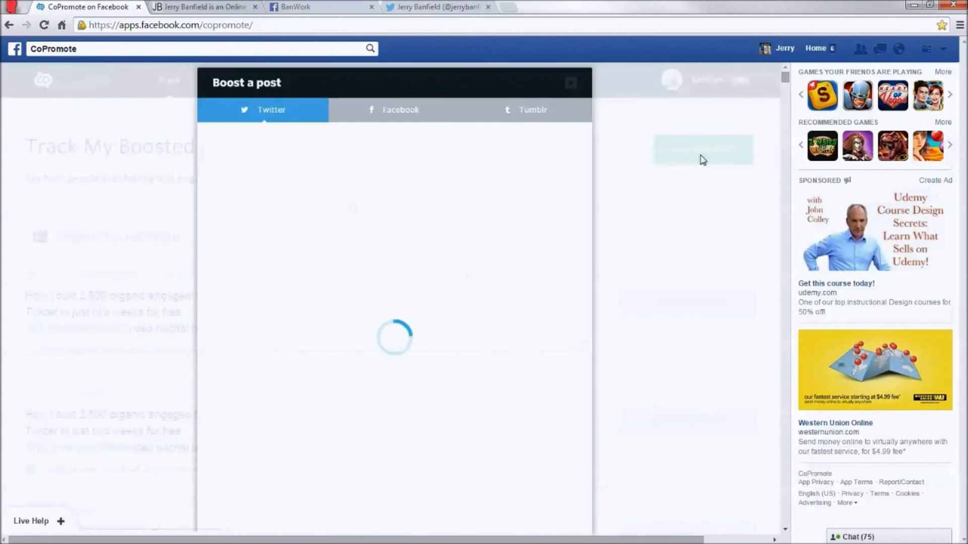
{"action": "left_click", "coordinate": [533, 177]}
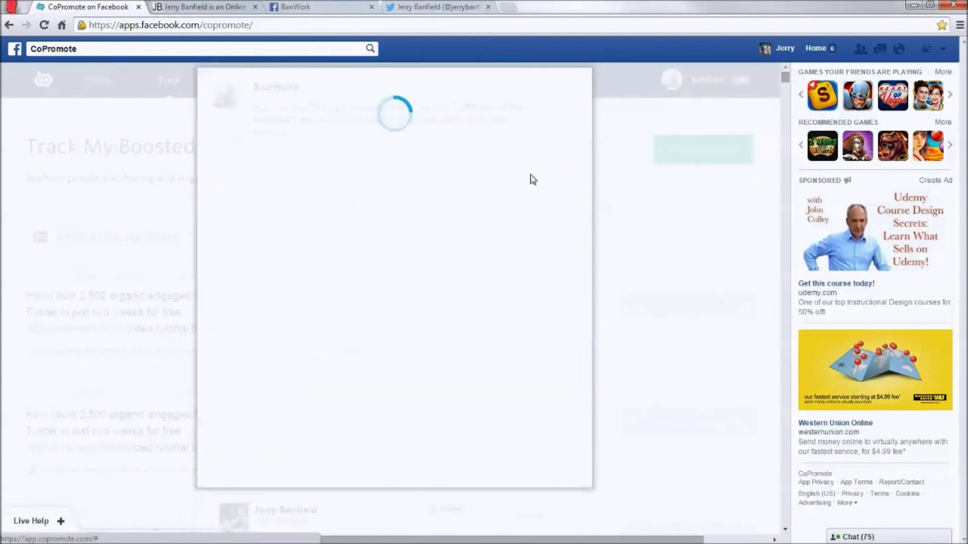
{"action": "scroll", "coordinate": [294, 355], "scroll_direction": "down", "scroll_amount": 3}
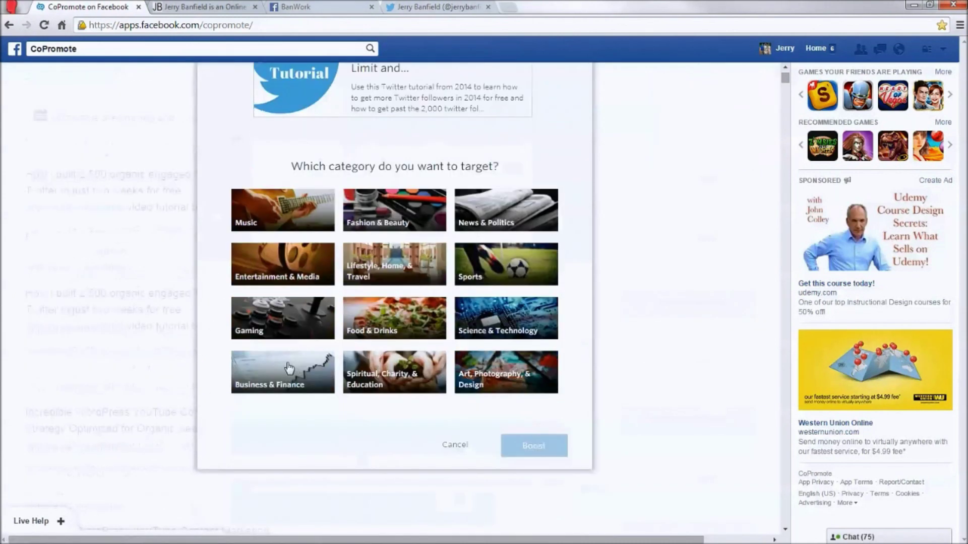
{"action": "left_click", "coordinate": [305, 266]}
{"action": "left_click", "coordinate": [282, 223]}
{"action": "left_click", "coordinate": [403, 226]}
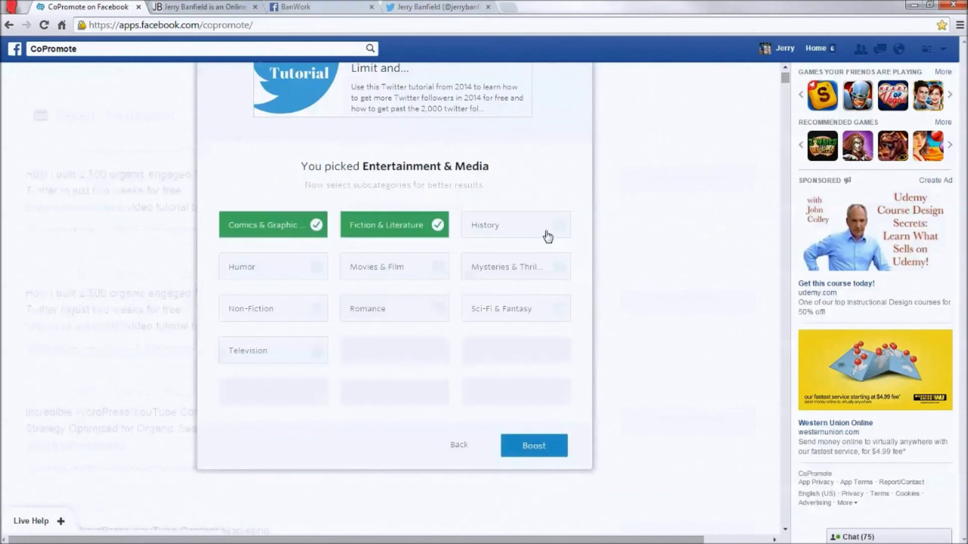
{"action": "left_click", "coordinate": [545, 236]}
{"action": "left_click", "coordinate": [498, 273]}
{"action": "left_click", "coordinate": [435, 272]}
Step: Add Mysteries & Thrillers, Non-Fiction, Romance, Sci-Fi & Fantasy and Television, then create the promotion
{"action": "left_click", "coordinate": [293, 268]}
{"action": "left_click", "coordinate": [285, 308]}
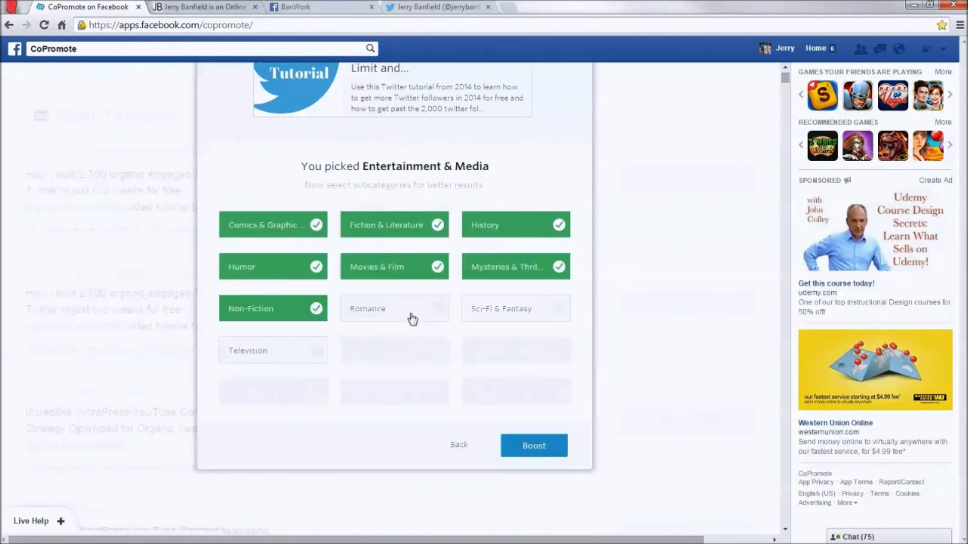
{"action": "left_click", "coordinate": [424, 319]}
{"action": "left_click", "coordinate": [474, 318]}
{"action": "left_click", "coordinate": [256, 351]}
{"action": "left_click", "coordinate": [525, 444]}
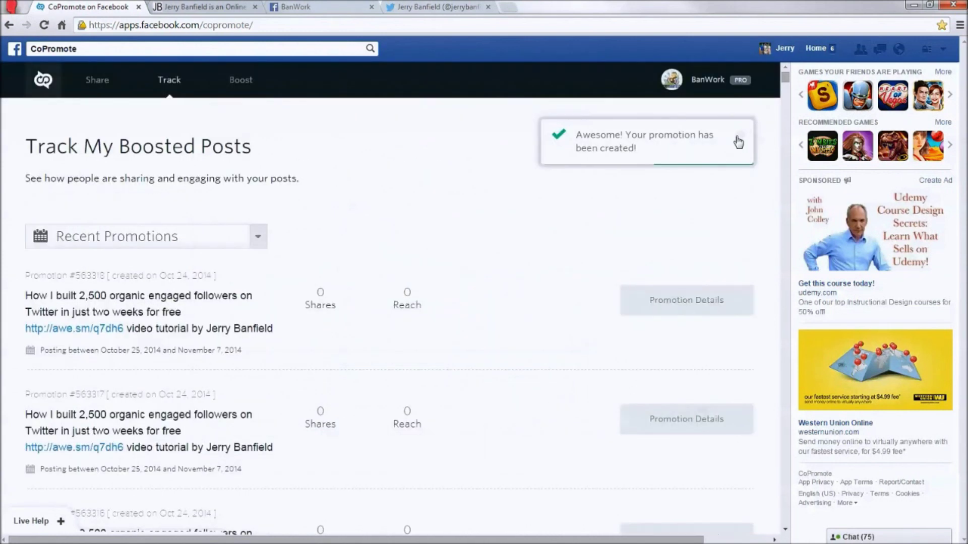
Step: Start another boost of the first tweet targeting Fashion & Beauty with all six subcategories
{"action": "left_click", "coordinate": [733, 147]}
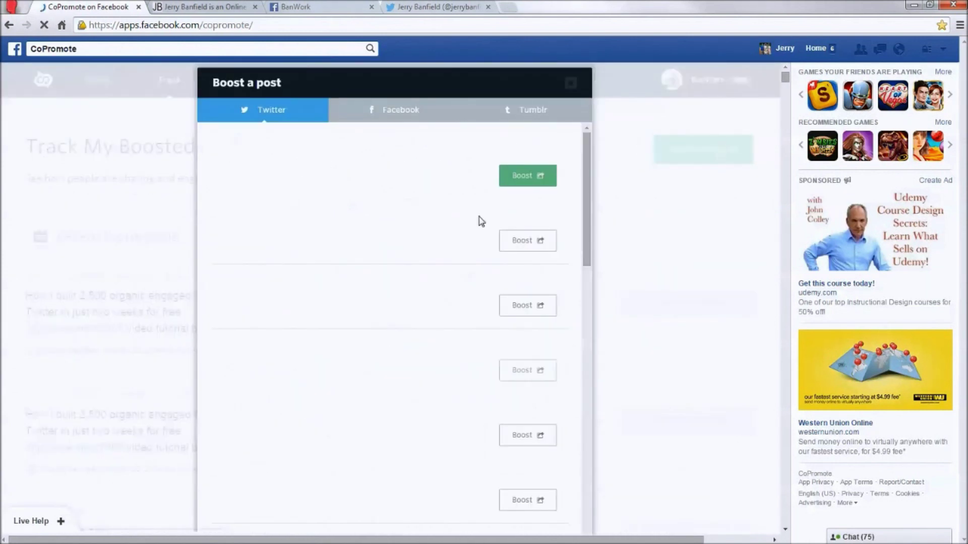
{"action": "left_click", "coordinate": [524, 176]}
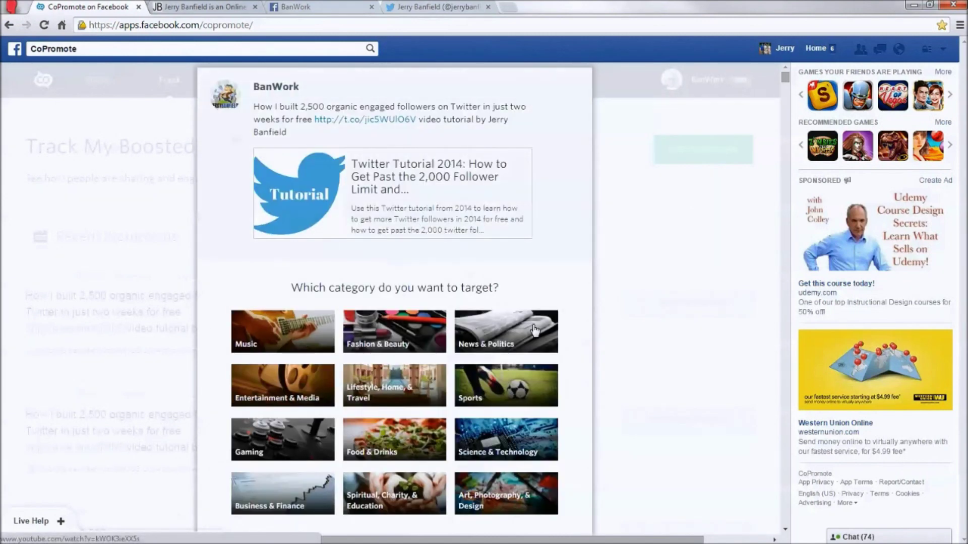
{"action": "scroll", "coordinate": [504, 352], "scroll_direction": "down", "scroll_amount": 1}
{"action": "left_click", "coordinate": [403, 274]}
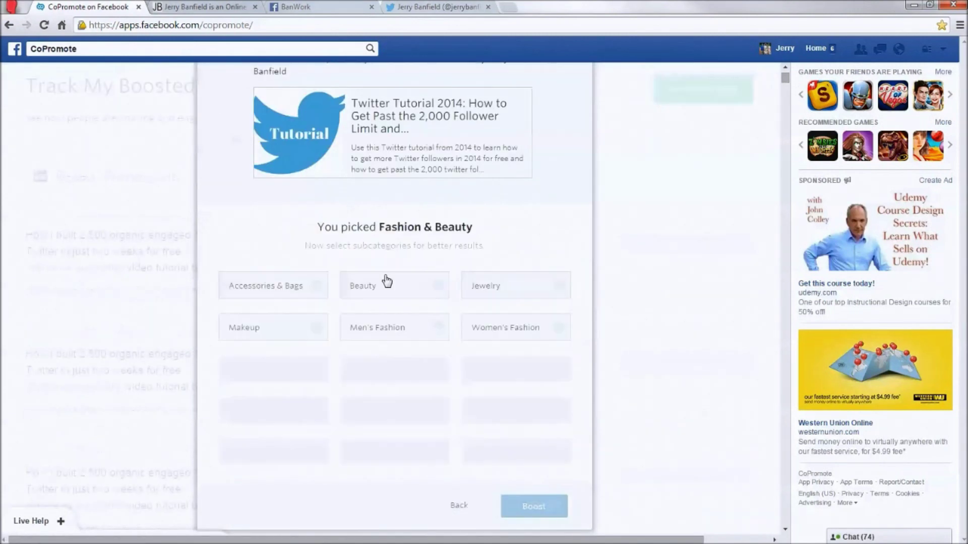
{"action": "left_click", "coordinate": [280, 295]}
{"action": "left_click", "coordinate": [396, 291]}
{"action": "left_click", "coordinate": [515, 294]}
{"action": "left_click", "coordinate": [504, 331]}
{"action": "left_click", "coordinate": [418, 340]}
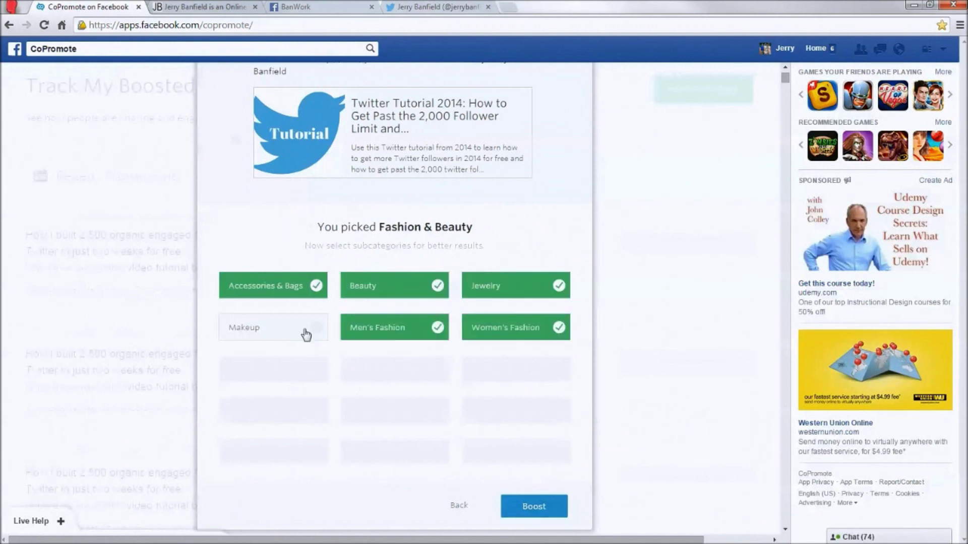
{"action": "left_click", "coordinate": [280, 333]}
Step: Submit the Fashion & Beauty promotion, then create an Art, Photography & Design promotion
{"action": "left_click", "coordinate": [543, 507]}
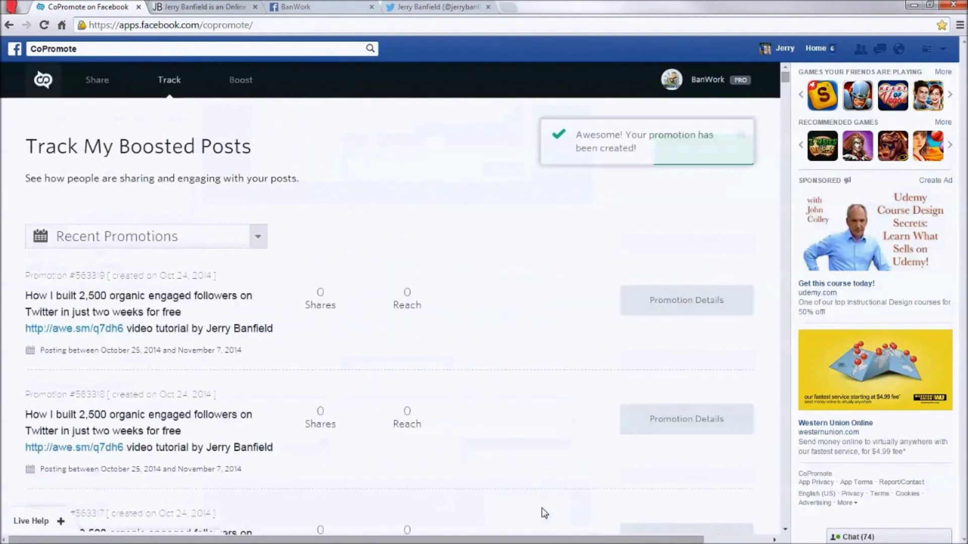
{"action": "left_click", "coordinate": [743, 142]}
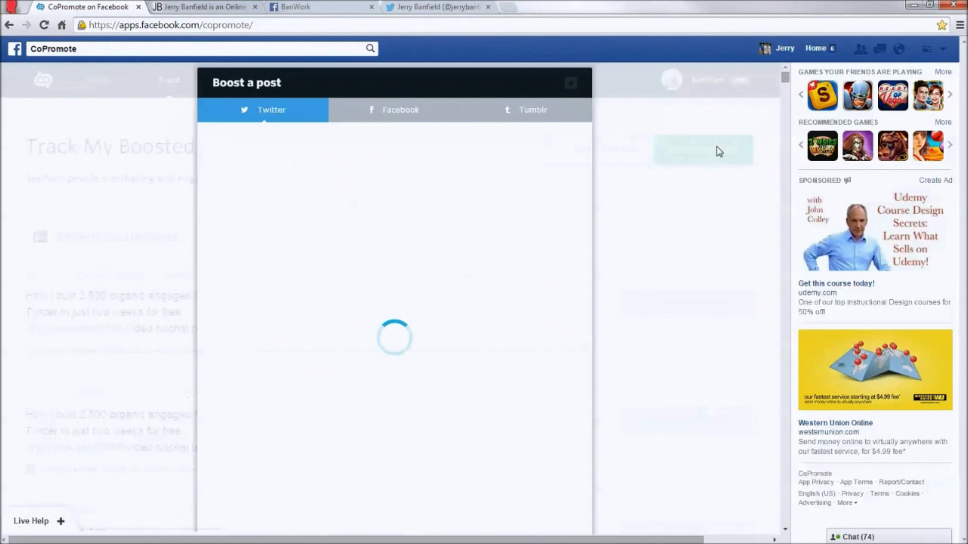
{"action": "left_click", "coordinate": [540, 178]}
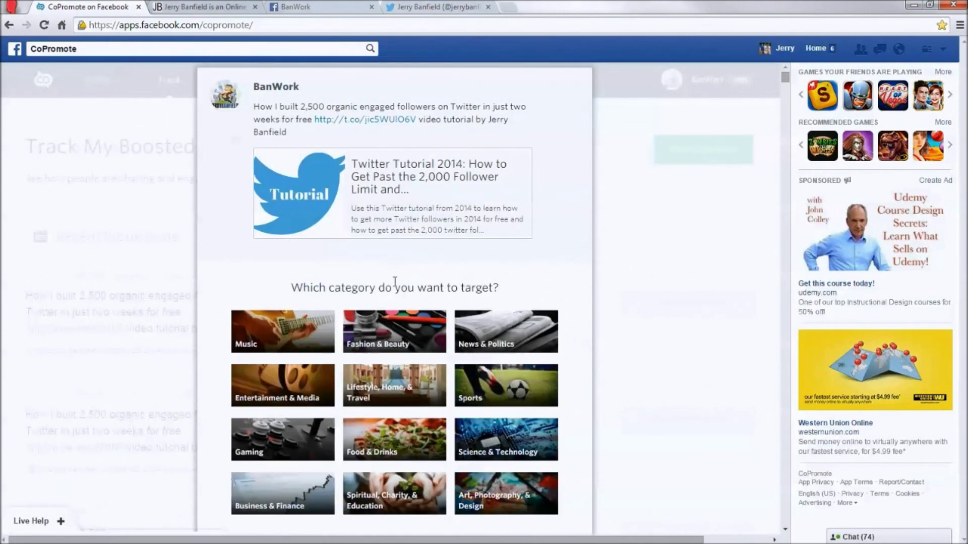
{"action": "scroll", "coordinate": [403, 384], "scroll_direction": "down", "scroll_amount": 1}
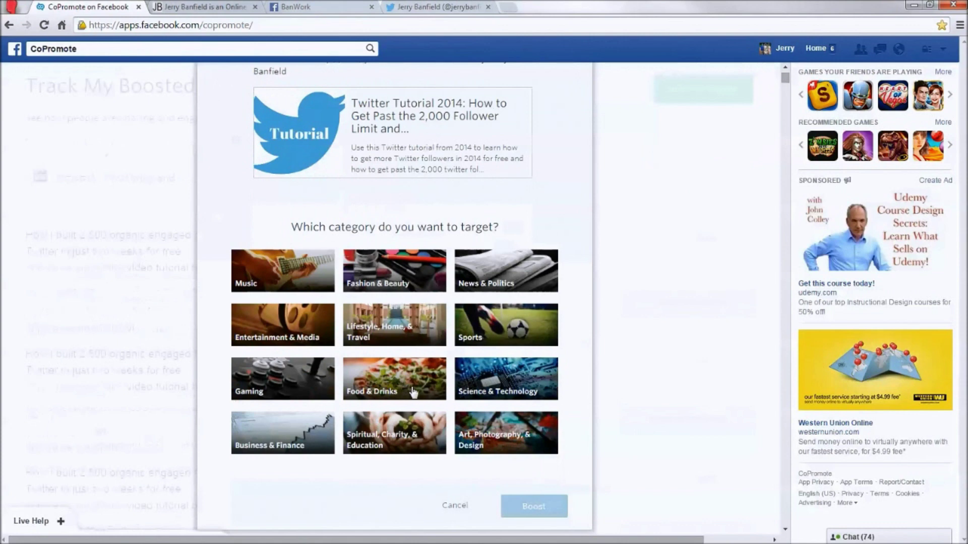
{"action": "left_click", "coordinate": [466, 429]}
{"action": "left_click", "coordinate": [537, 512]}
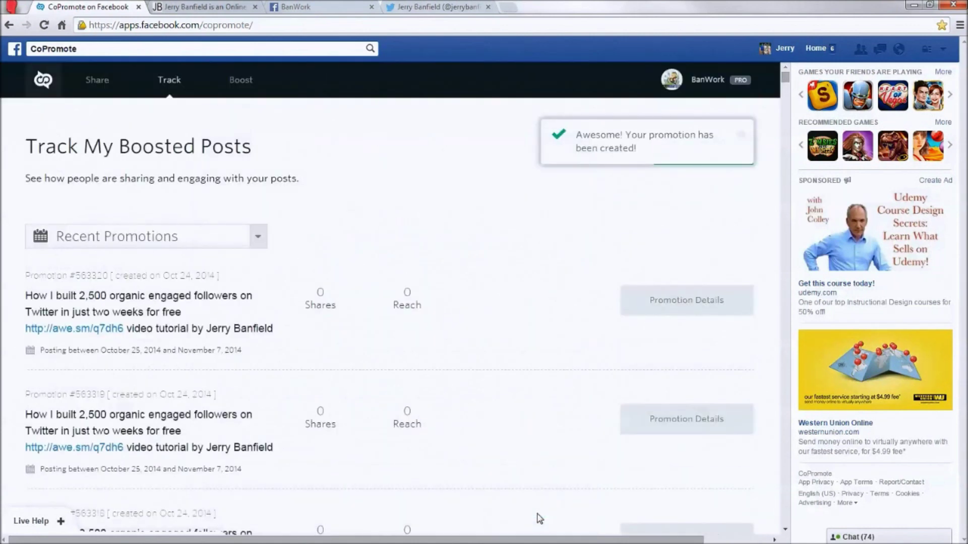
Step: Create a News & Politics promotion of the first tweet
{"action": "left_click", "coordinate": [720, 150]}
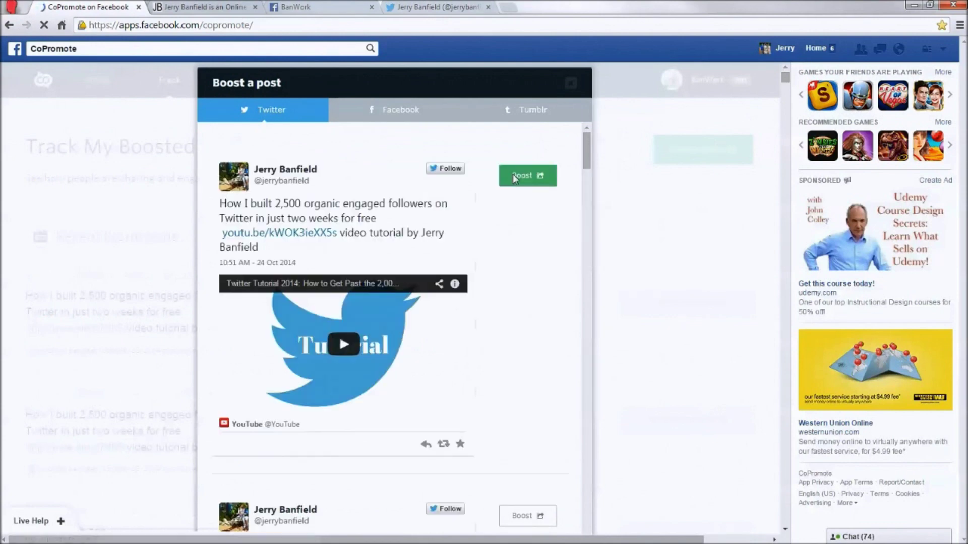
{"action": "left_click", "coordinate": [514, 176]}
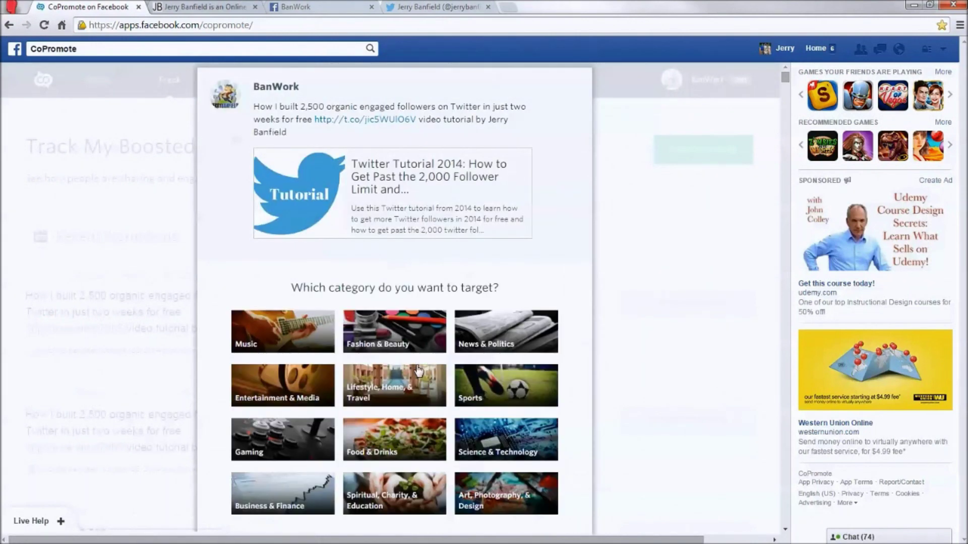
{"action": "scroll", "coordinate": [418, 371], "scroll_direction": "down", "scroll_amount": 1}
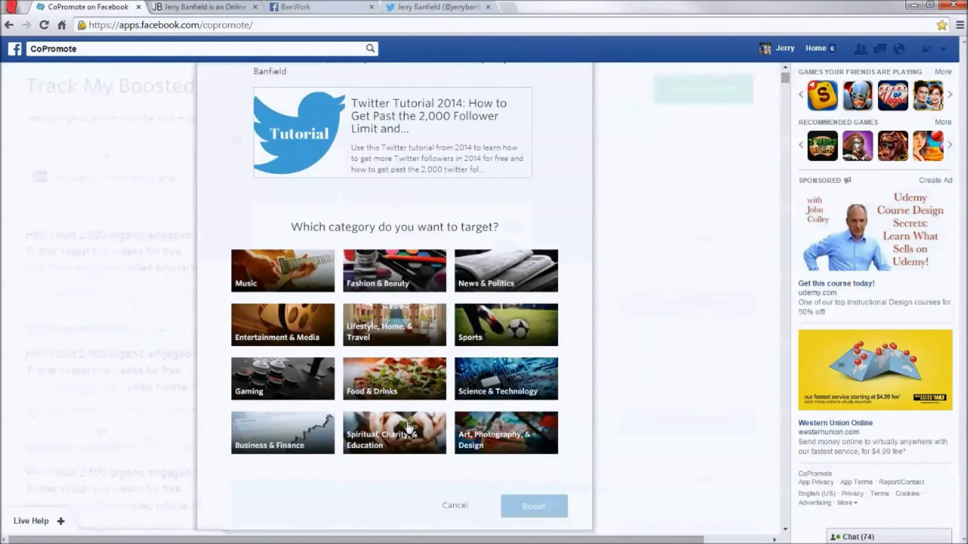
{"action": "left_click", "coordinate": [487, 276]}
{"action": "left_click", "coordinate": [540, 506]}
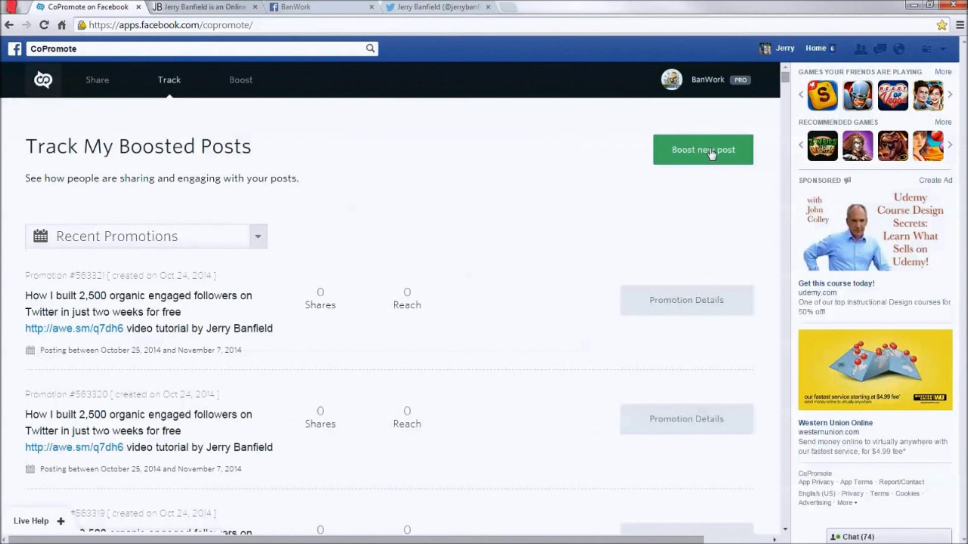
Step: Create an Entertainment & Media promotion with all ten subcategories through Television
{"action": "left_click", "coordinate": [711, 152]}
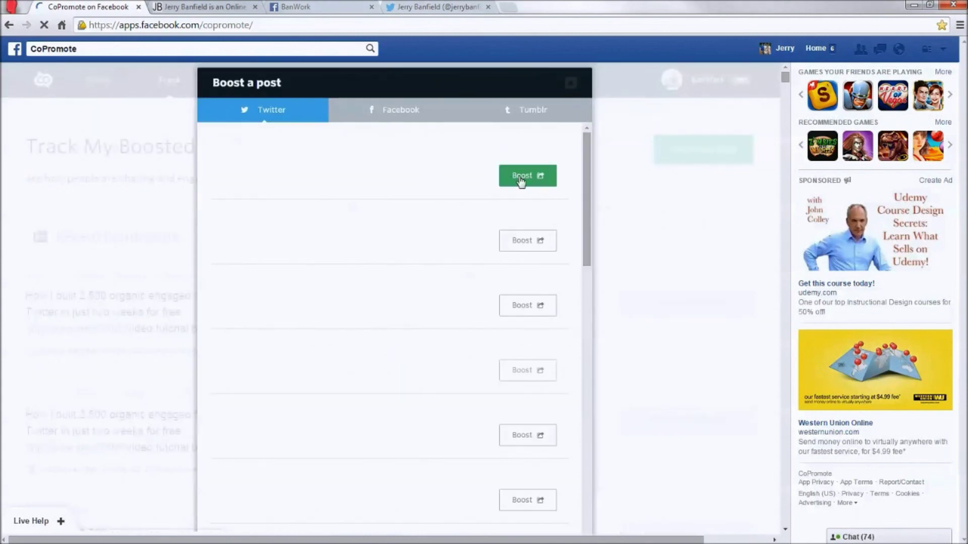
{"action": "left_click", "coordinate": [521, 176]}
{"action": "scroll", "coordinate": [398, 410], "scroll_direction": "down", "scroll_amount": 2}
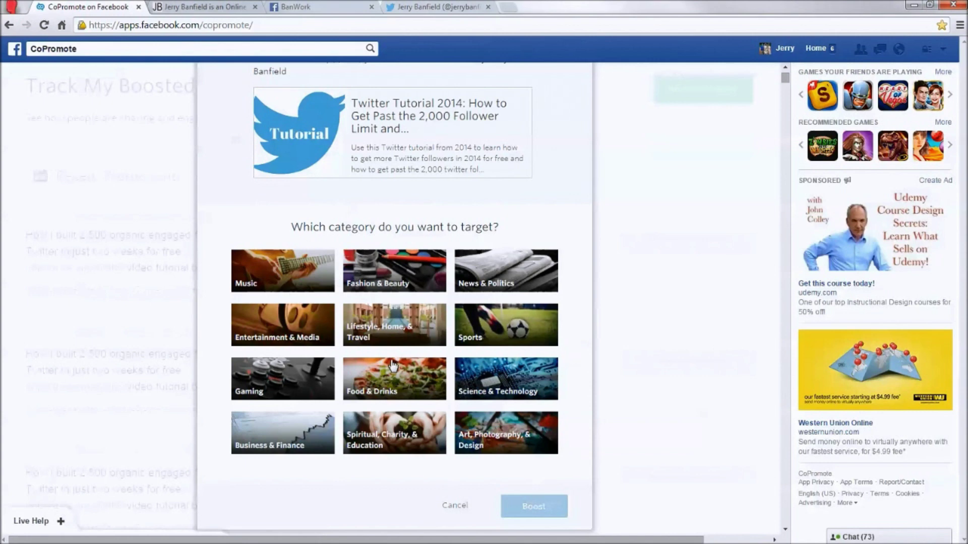
{"action": "left_click", "coordinate": [288, 337]}
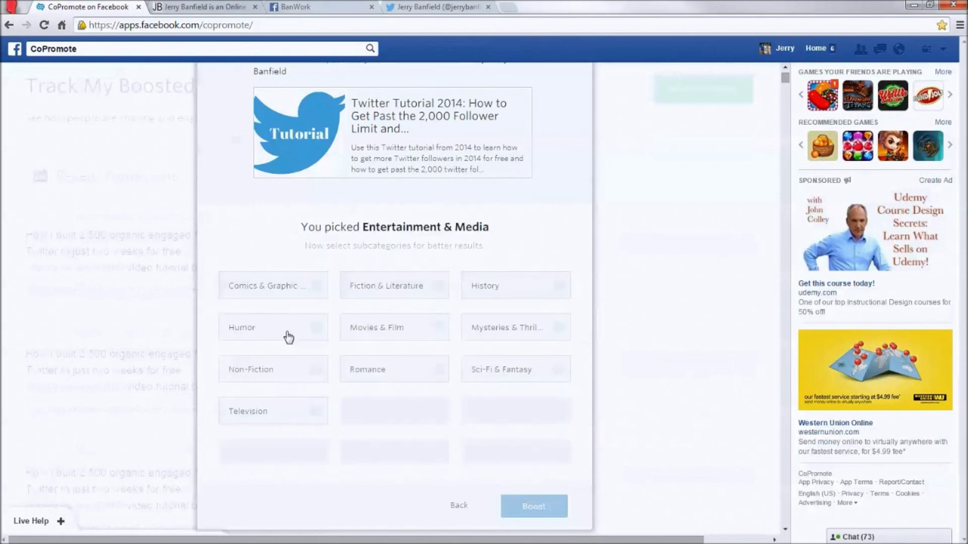
{"action": "left_click", "coordinate": [277, 295]}
{"action": "left_click", "coordinate": [372, 292]}
{"action": "left_click", "coordinate": [472, 289]}
{"action": "left_click", "coordinate": [480, 318]}
{"action": "left_click", "coordinate": [412, 328]}
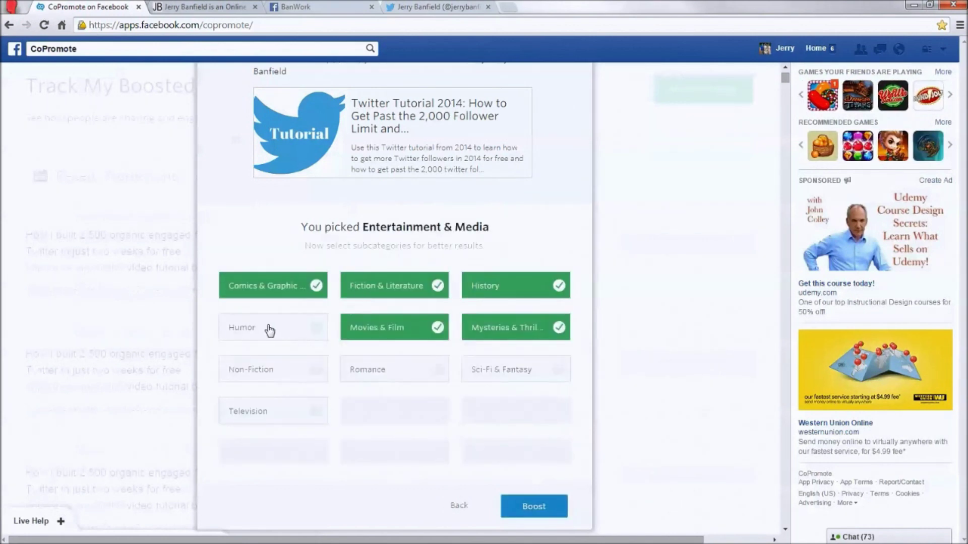
{"action": "left_click", "coordinate": [267, 330]}
{"action": "left_click", "coordinate": [266, 368]}
{"action": "left_click", "coordinate": [464, 372]}
{"action": "left_click", "coordinate": [422, 380]}
{"action": "left_click", "coordinate": [267, 412]}
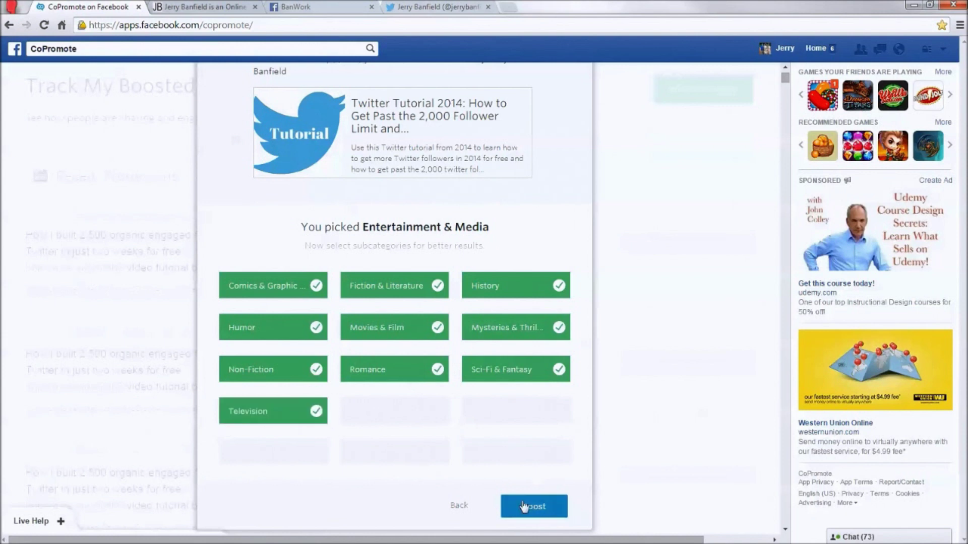
{"action": "left_click", "coordinate": [528, 506]}
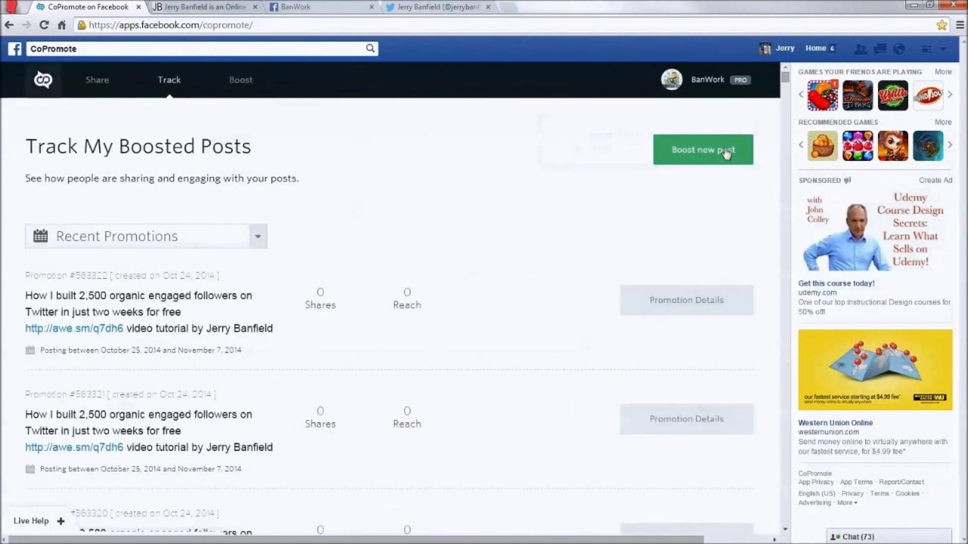
Step: Create a Food & Drinks promotion of the first tweet
{"action": "left_click", "coordinate": [726, 150]}
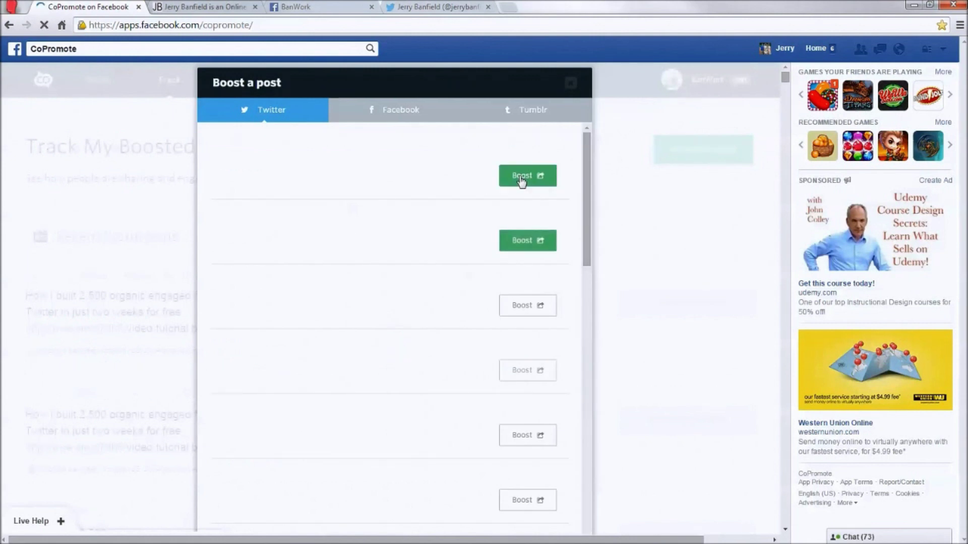
{"action": "left_click", "coordinate": [520, 180]}
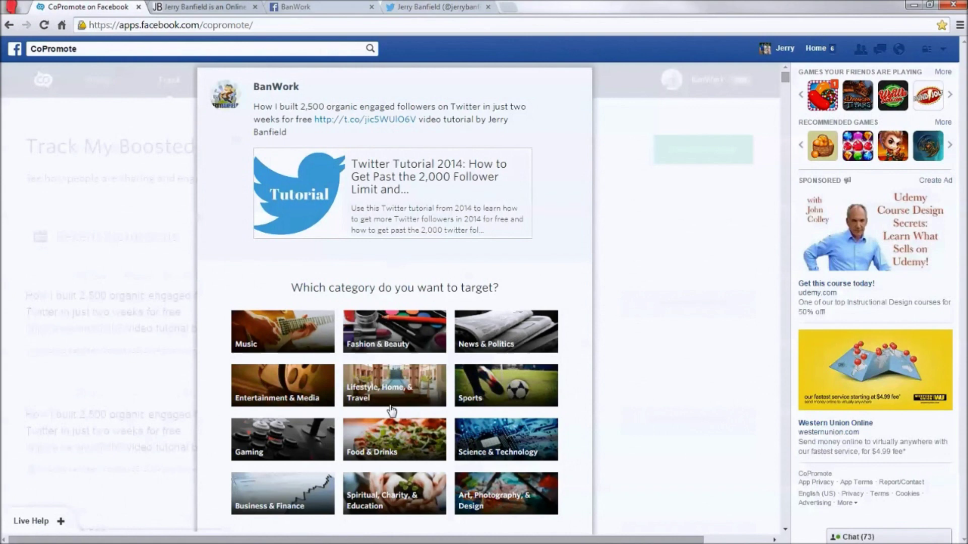
{"action": "left_click", "coordinate": [405, 443]}
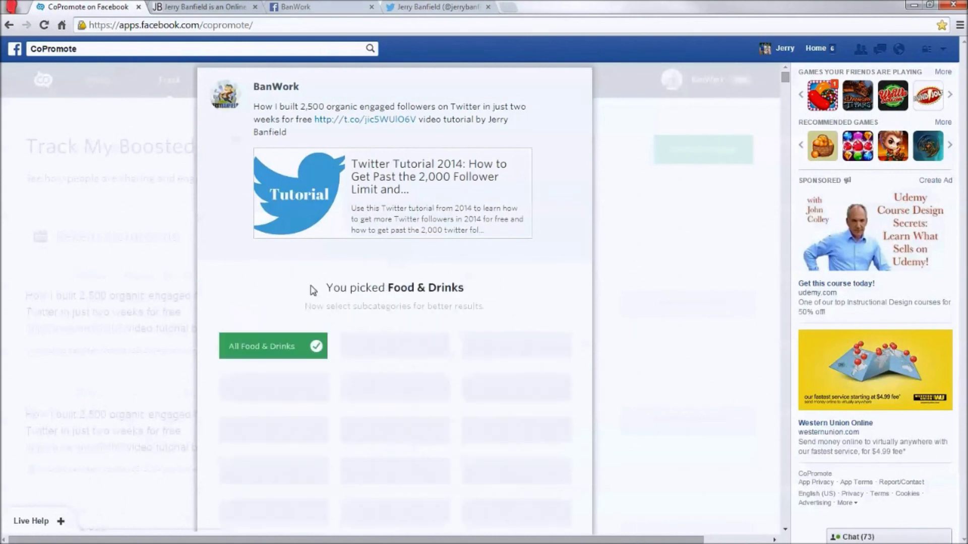
{"action": "scroll", "coordinate": [539, 499], "scroll_direction": "down", "scroll_amount": 6}
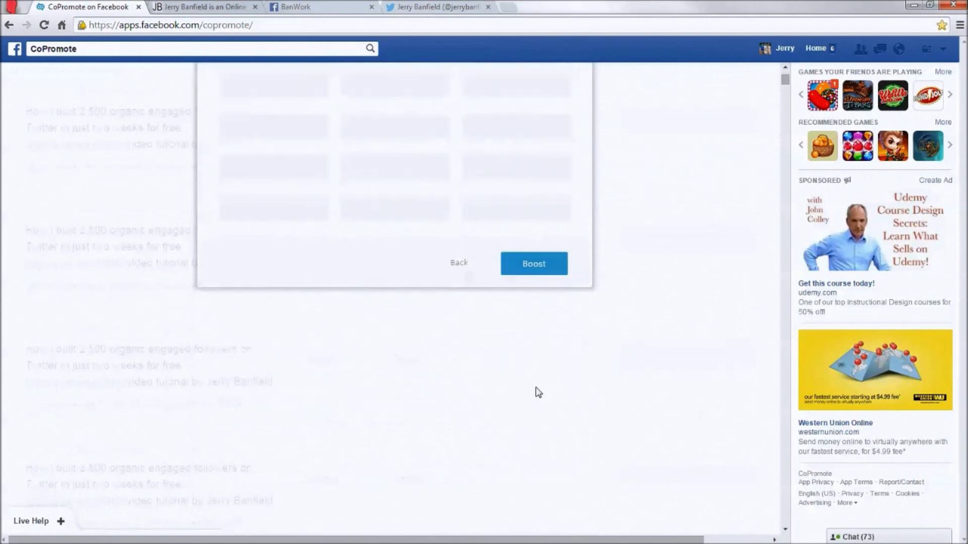
{"action": "left_click", "coordinate": [534, 266]}
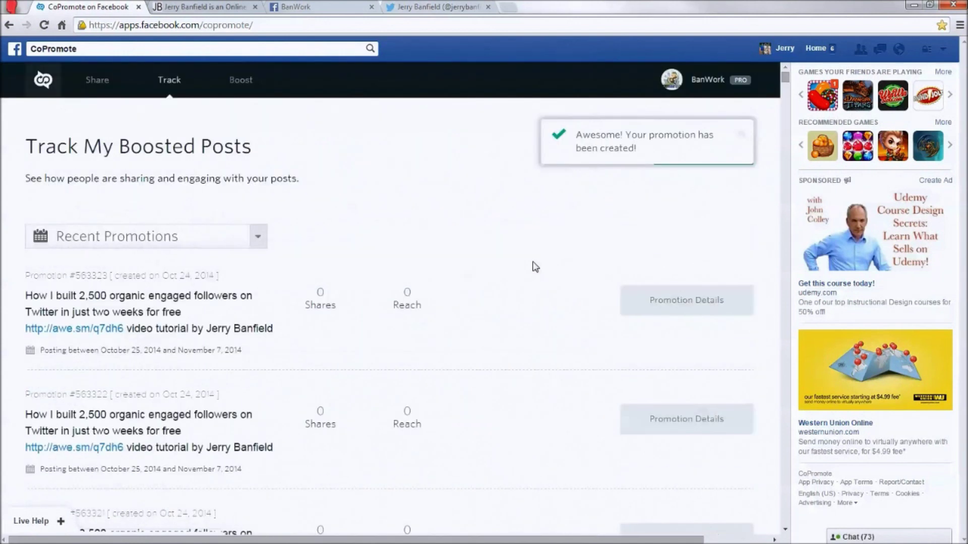
Step: Dismiss the promotion-created notice and bring the promotions list back into view
{"action": "left_click", "coordinate": [739, 135]}
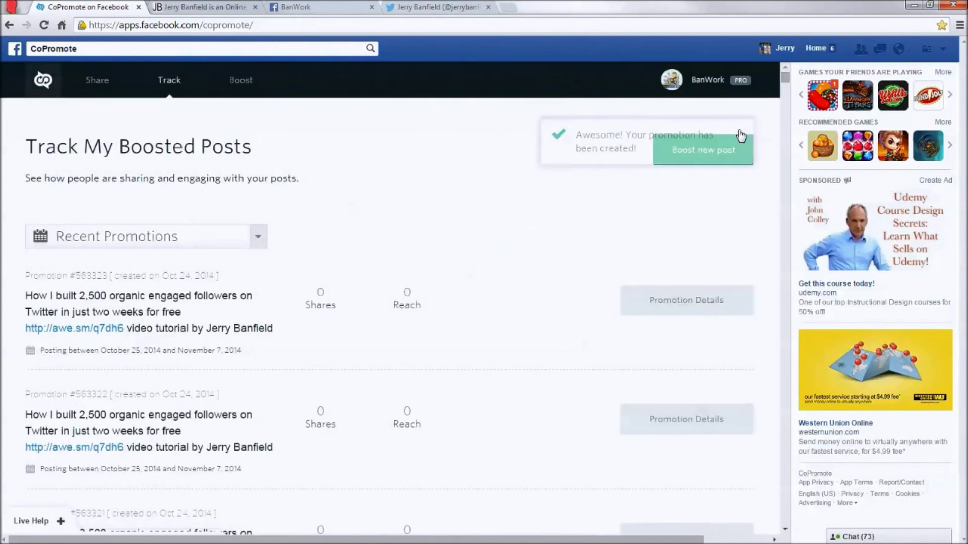
{"action": "scroll", "coordinate": [784, 84], "scroll_direction": "down", "scroll_amount": 8}
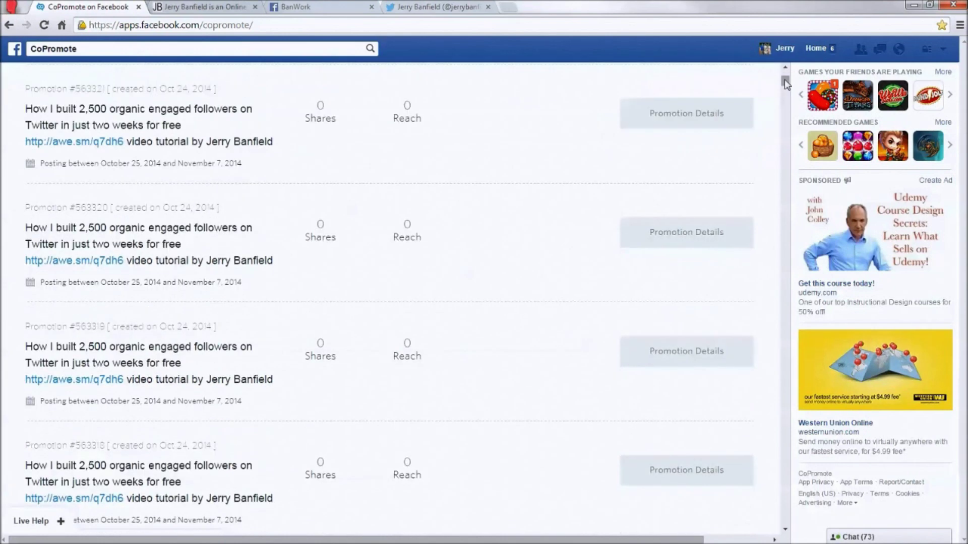
{"action": "left_click_drag", "start_coordinate": [786, 109], "coordinate": [788, 149]}
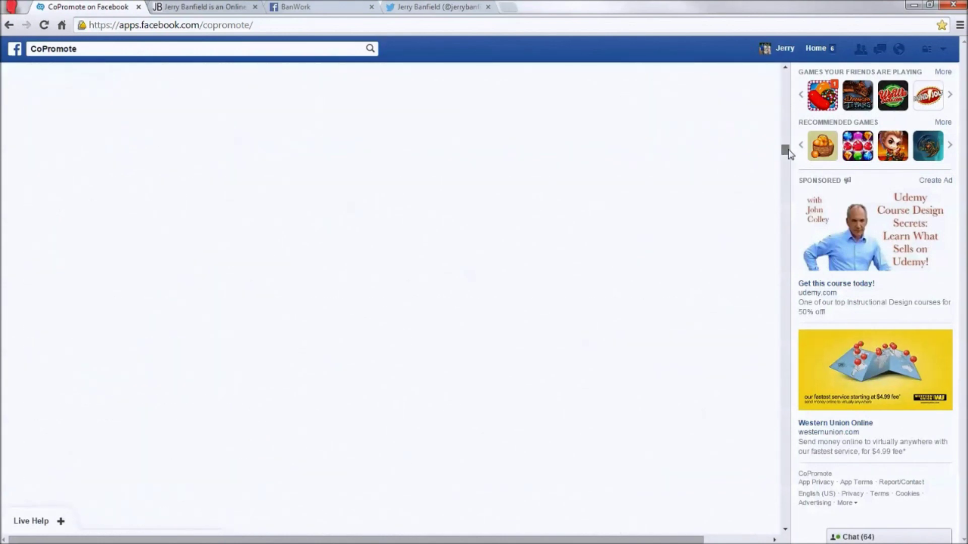
{"action": "left_click", "coordinate": [785, 98]}
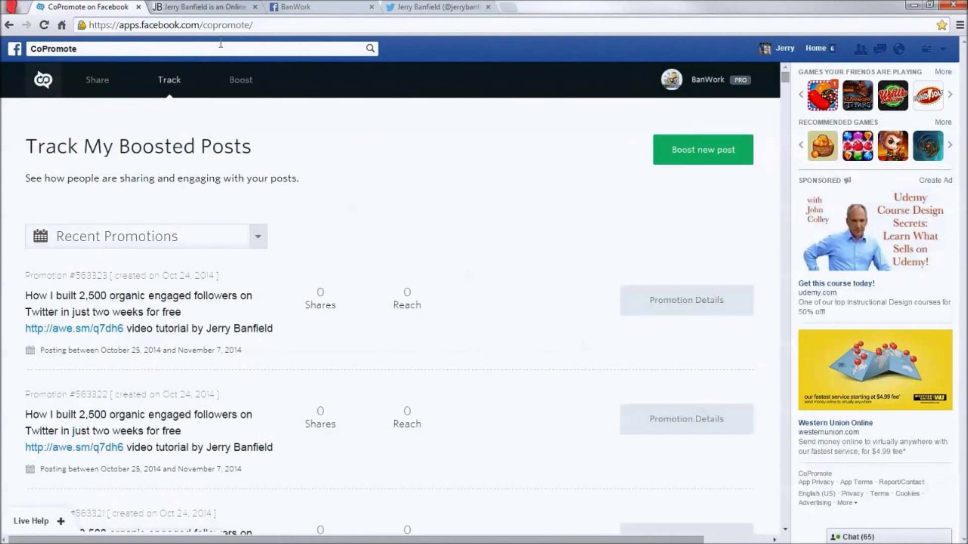
Step: Reopen CoPromote in a fresh tab and show the tracked boosted posts list
{"action": "left_click", "coordinate": [138, 6]}
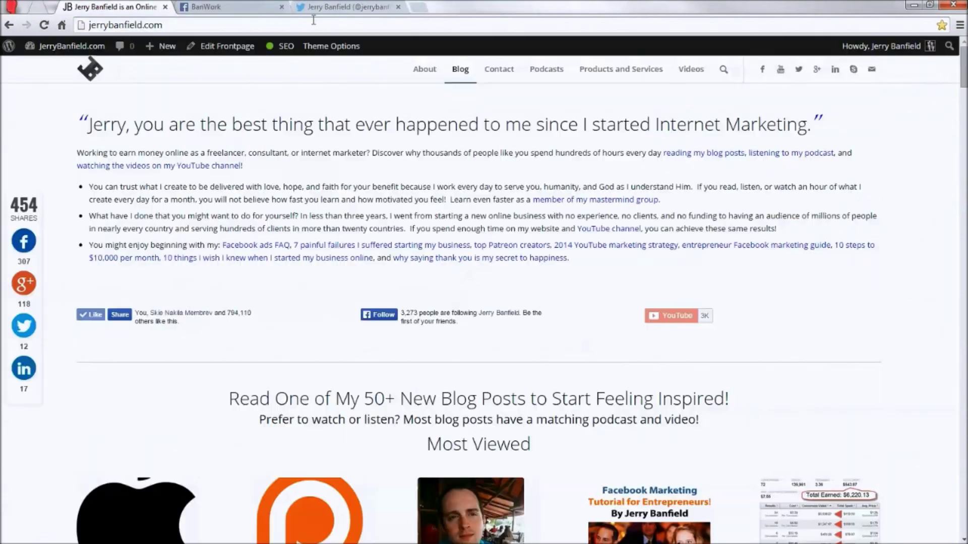
{"action": "left_click", "coordinate": [396, 8]}
{"action": "type", "text": "copromote/"}
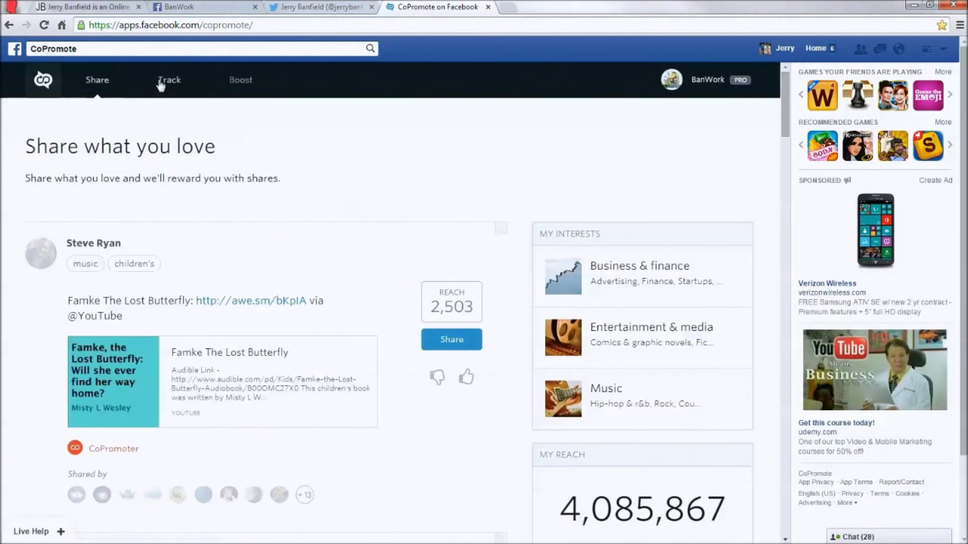
{"action": "left_click", "coordinate": [160, 85]}
{"action": "scroll", "coordinate": [558, 301], "scroll_direction": "down", "scroll_amount": 5}
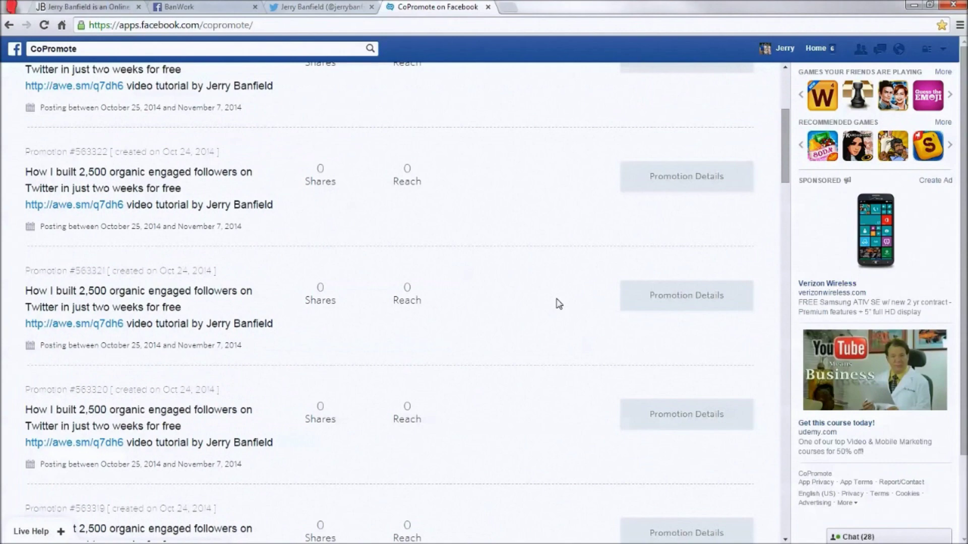
{"action": "scroll", "coordinate": [558, 302], "scroll_direction": "down", "scroll_amount": 20}
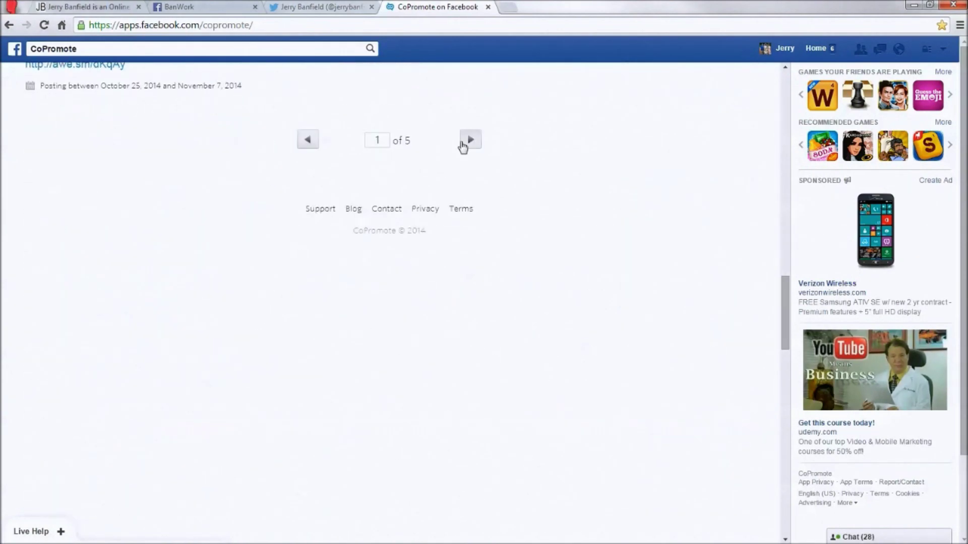
Step: Open Promotion Details for the Google AdWords Tutorial on page 2, then check the Twitter profile
{"action": "left_click", "coordinate": [462, 147]}
{"action": "scroll", "coordinate": [558, 309], "scroll_direction": "down", "scroll_amount": 5}
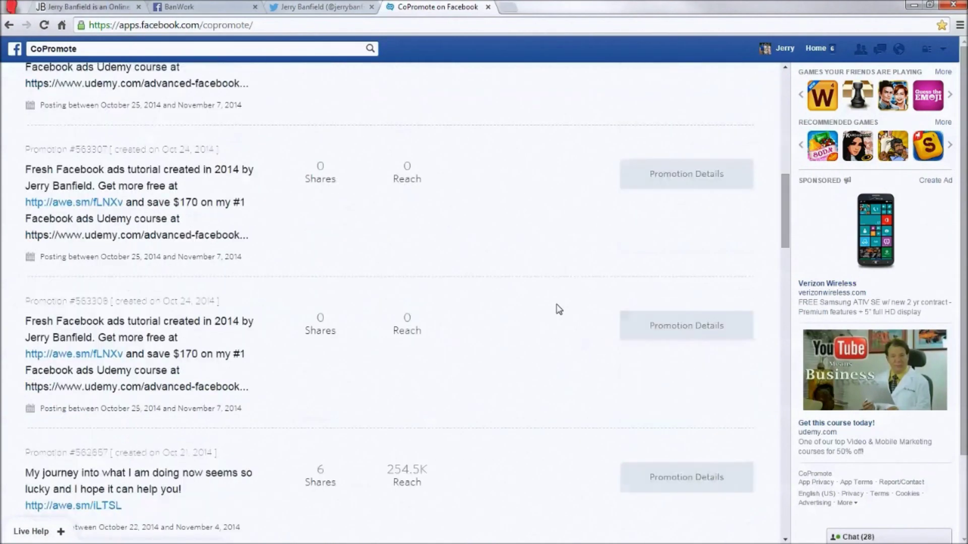
{"action": "scroll", "coordinate": [559, 309], "scroll_direction": "down", "scroll_amount": 7}
{"action": "scroll", "coordinate": [533, 333], "scroll_direction": "up", "scroll_amount": 2}
{"action": "scroll", "coordinate": [549, 327], "scroll_direction": "down", "scroll_amount": 5}
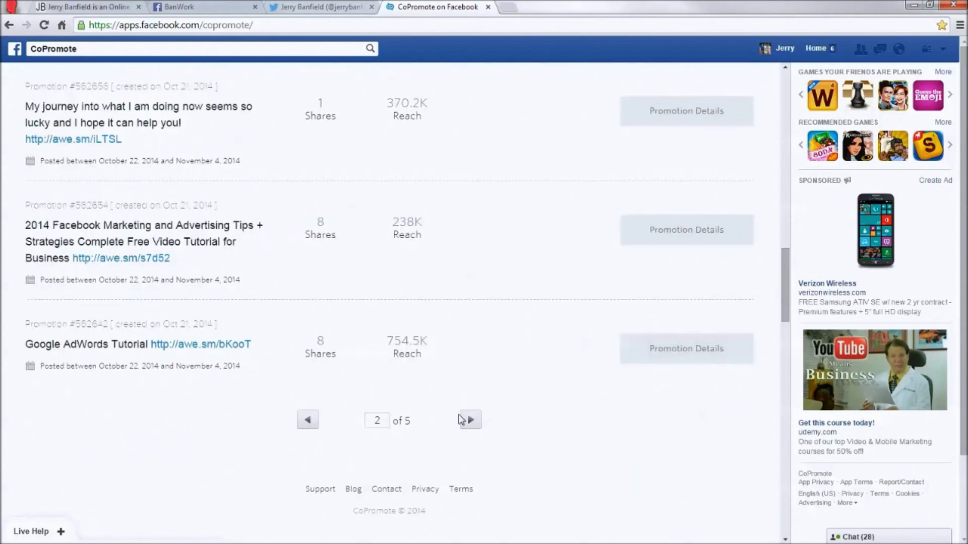
{"action": "left_click", "coordinate": [693, 353]}
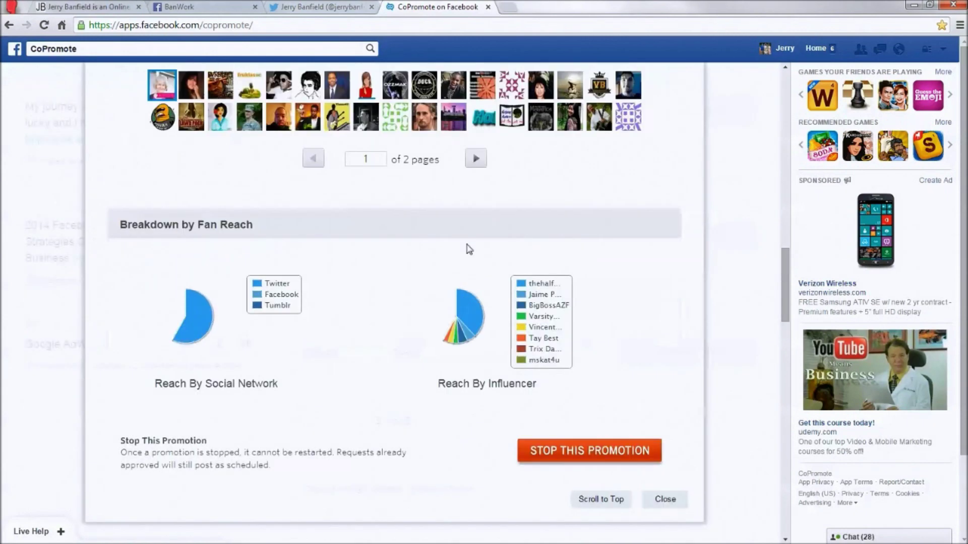
{"action": "mouse_move", "coordinate": [214, 325]}
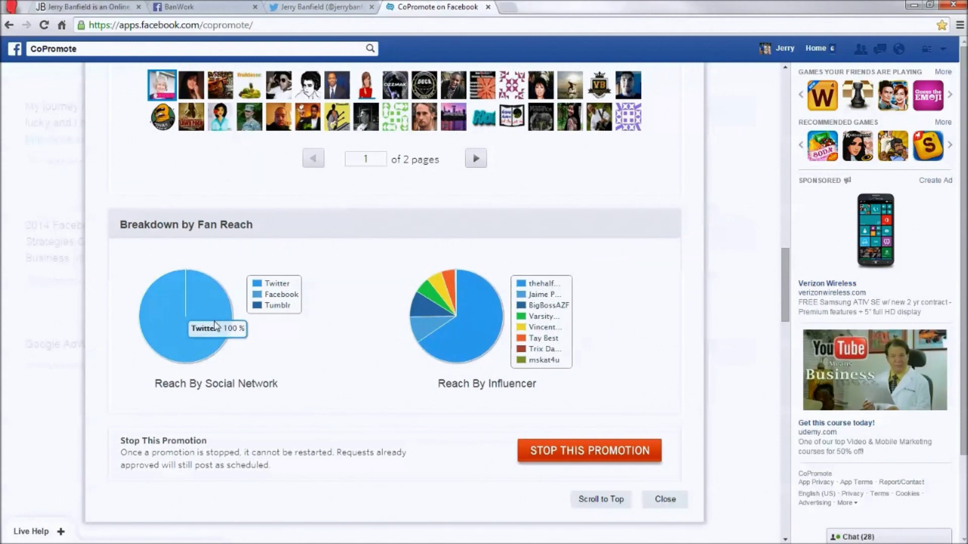
{"action": "left_click", "coordinate": [318, 7]}
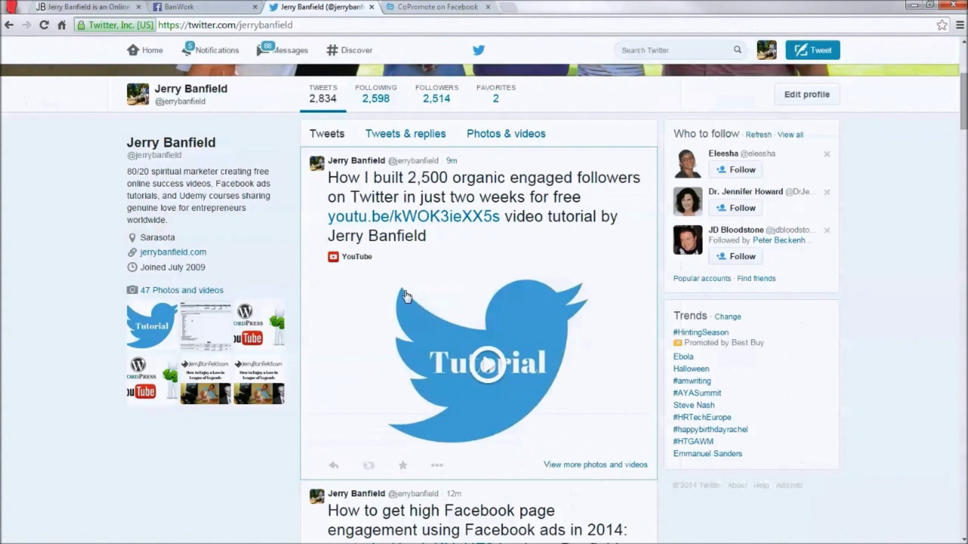
{"action": "scroll", "coordinate": [406, 221], "scroll_direction": "up", "scroll_amount": 3}
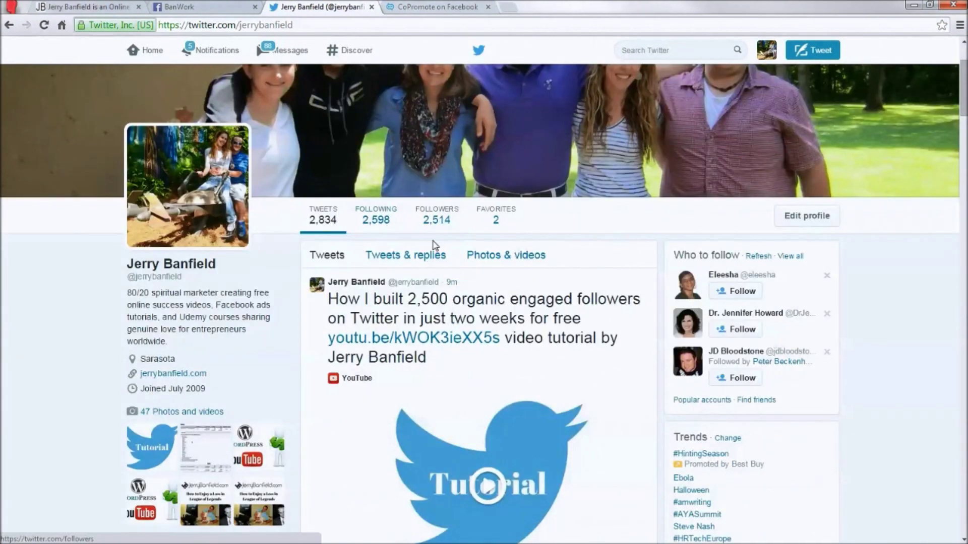
Step: Return to the promotion's fan-reach details and step through the first scheduled influencer shares
{"action": "left_click", "coordinate": [441, 6]}
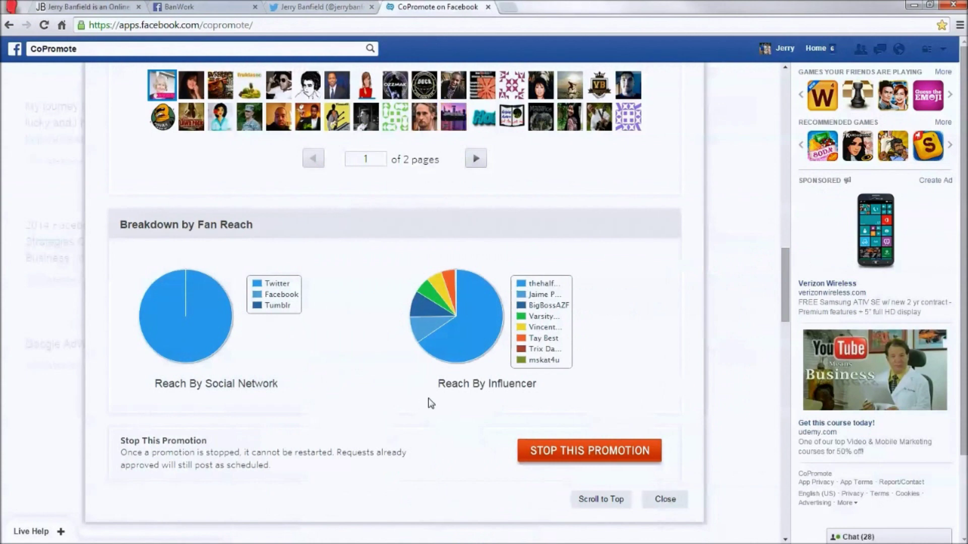
{"action": "scroll", "coordinate": [355, 301], "scroll_direction": "up", "scroll_amount": 8}
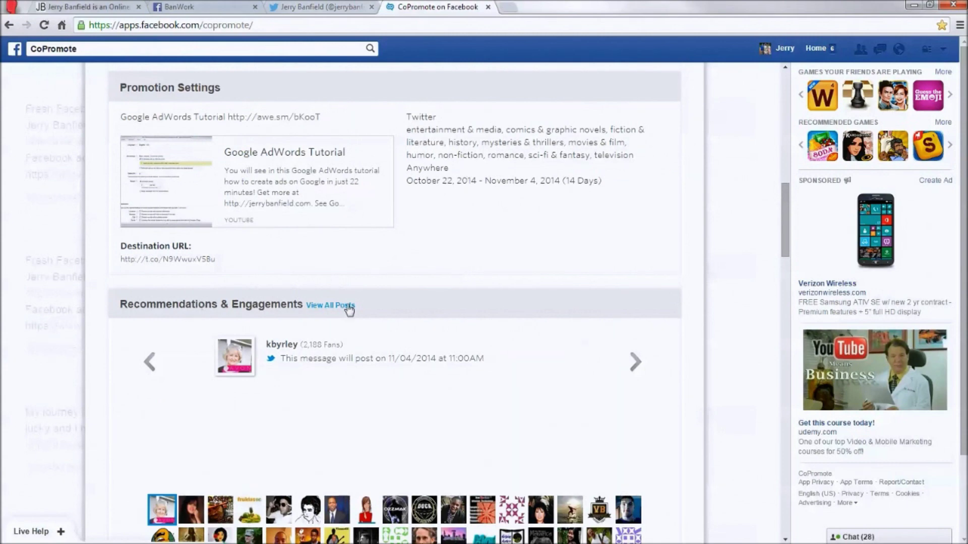
{"action": "scroll", "coordinate": [650, 326], "scroll_direction": "down", "scroll_amount": 1}
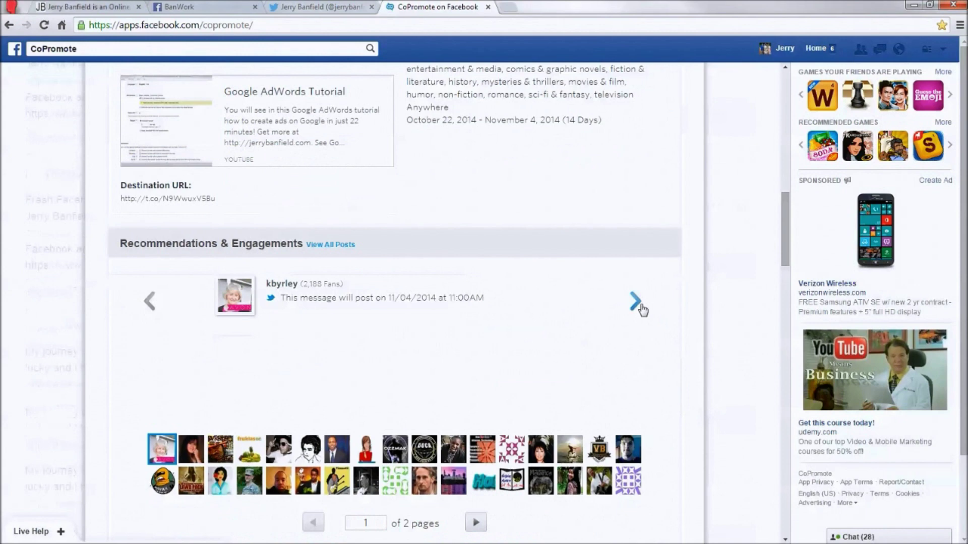
{"action": "left_click", "coordinate": [638, 305]}
{"action": "left_click", "coordinate": [638, 306]}
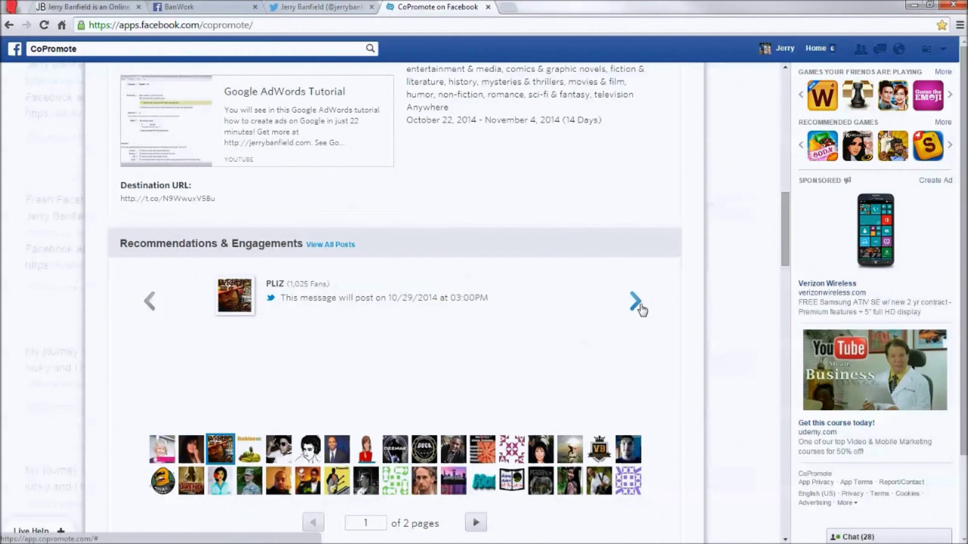
{"action": "left_click", "coordinate": [639, 306]}
{"action": "left_click", "coordinate": [639, 306]}
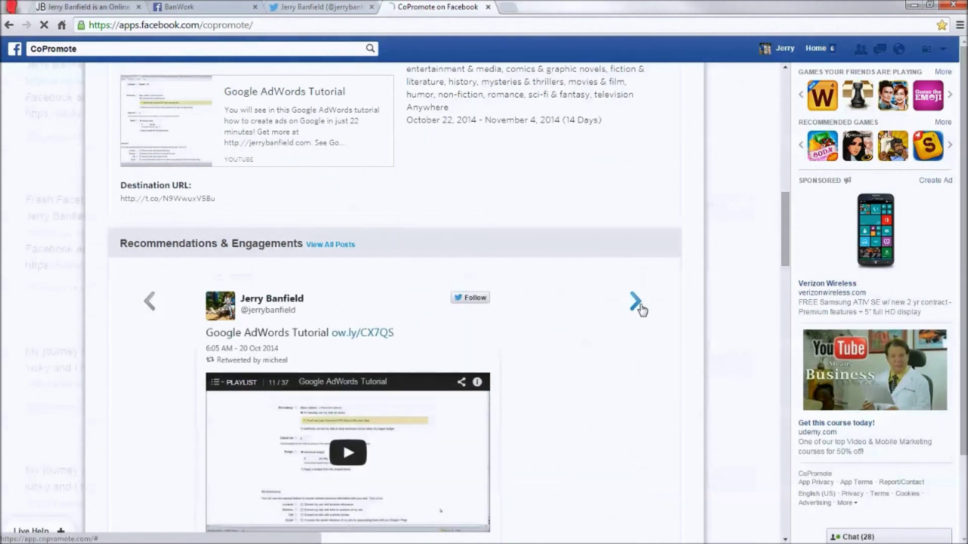
{"action": "scroll", "coordinate": [640, 308], "scroll_direction": "down", "scroll_amount": 3}
{"action": "scroll", "coordinate": [641, 309], "scroll_direction": "up", "scroll_amount": 2}
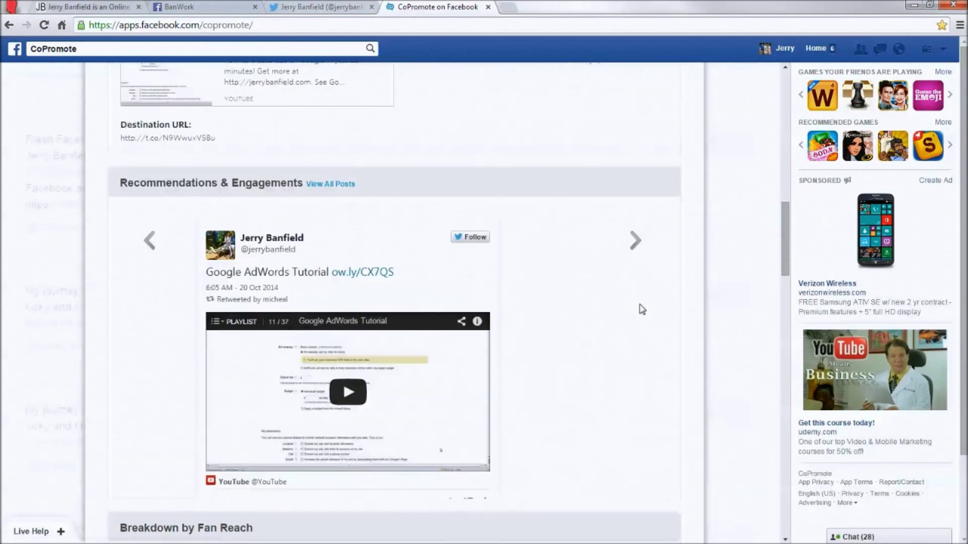
Step: Continue advancing through the recommendations to later influencers' shares
{"action": "left_click", "coordinate": [634, 244]}
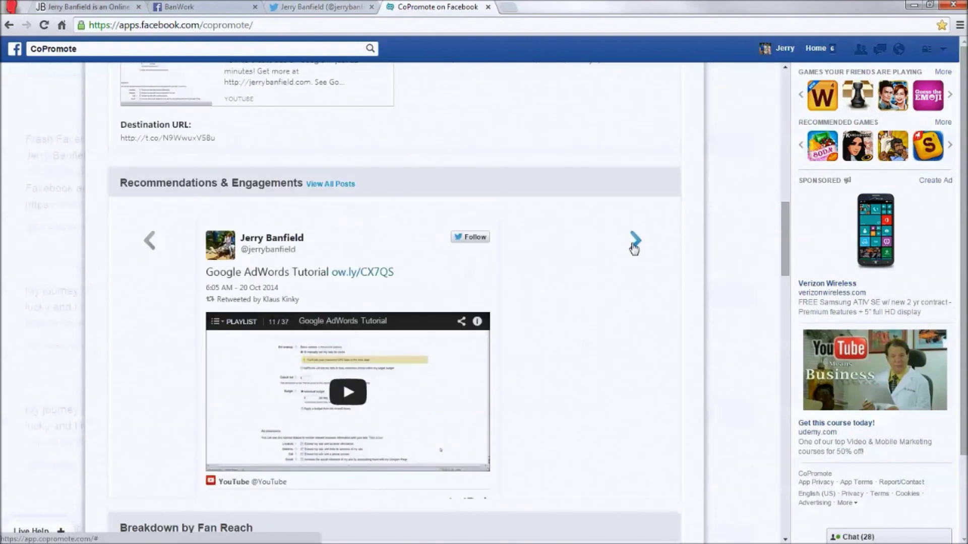
{"action": "left_click", "coordinate": [634, 244]}
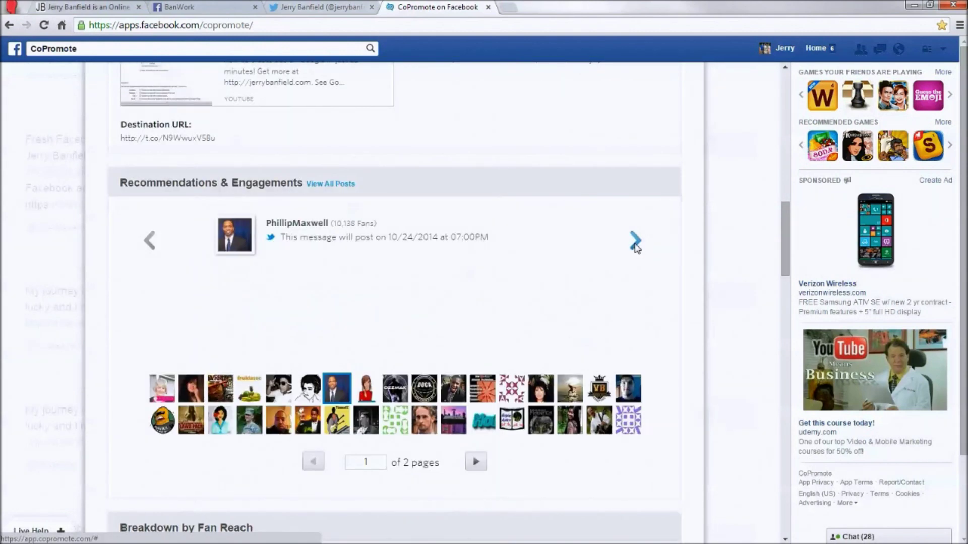
{"action": "left_click", "coordinate": [635, 244]}
{"action": "left_click", "coordinate": [635, 244]}
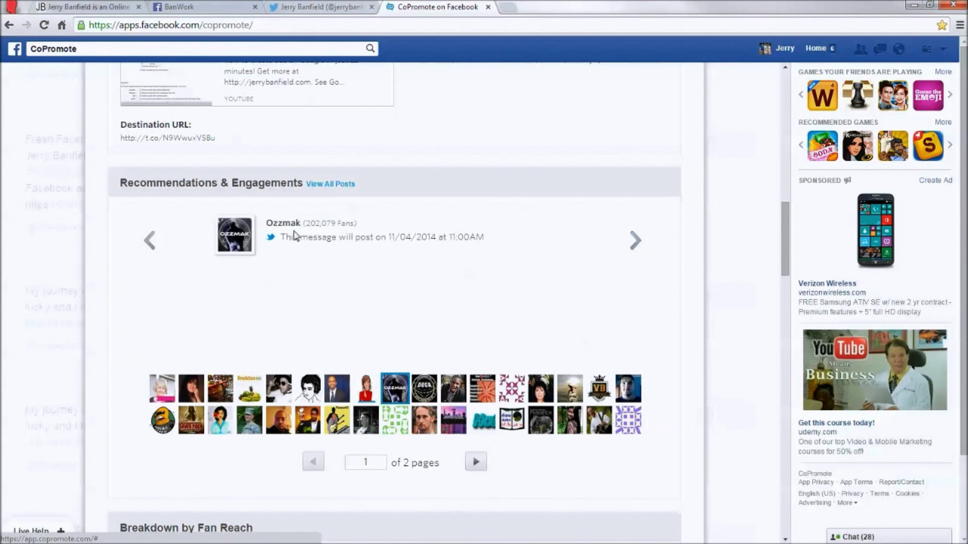
{"action": "mouse_move", "coordinate": [272, 245]}
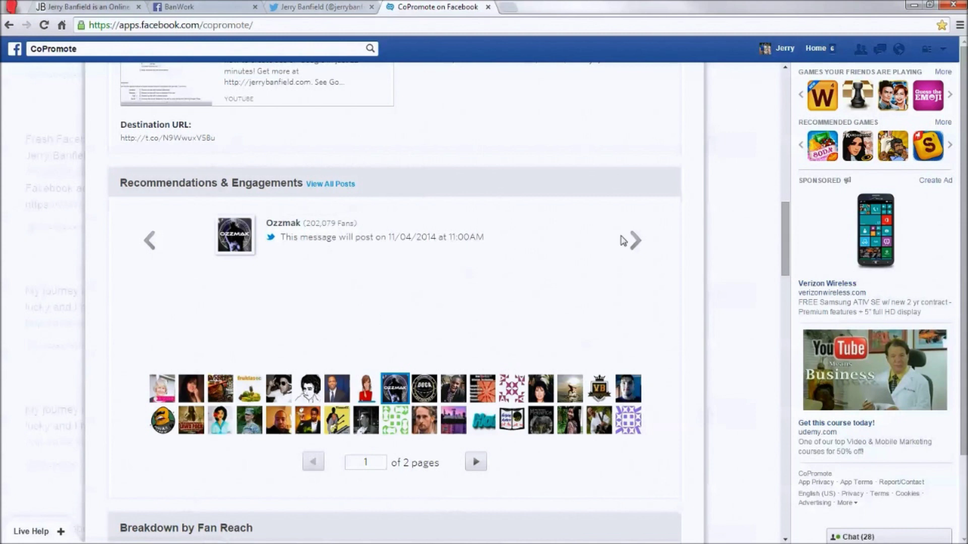
{"action": "left_click", "coordinate": [633, 244]}
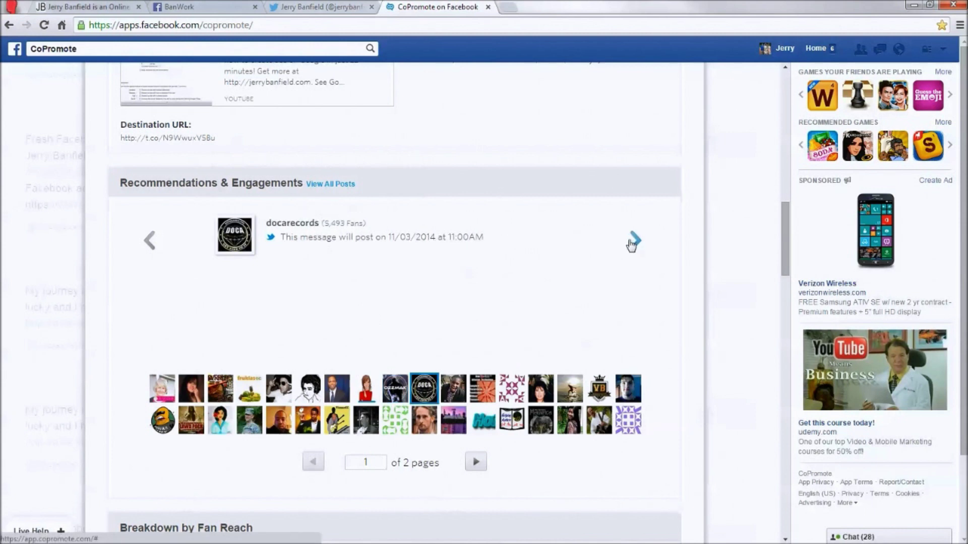
{"action": "left_click", "coordinate": [632, 244]}
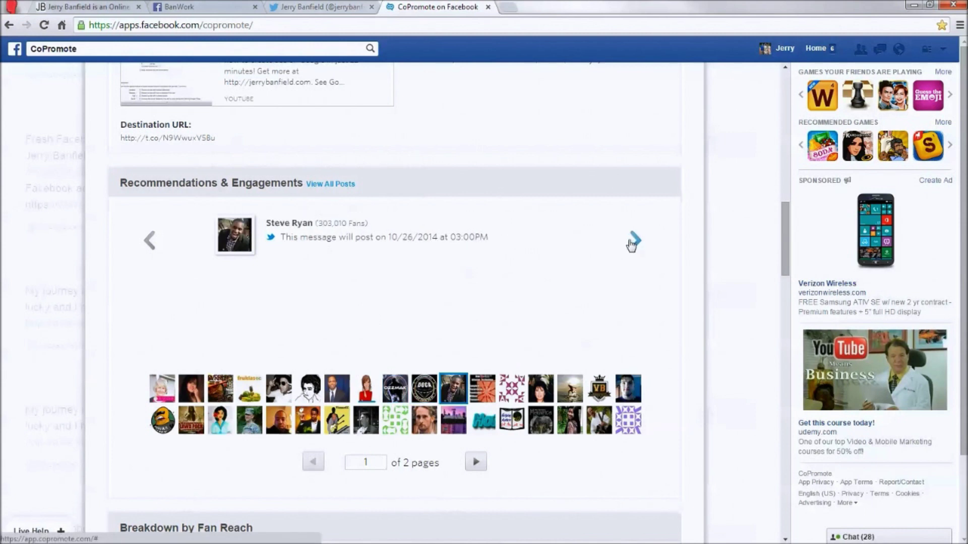
Step: Open the sharing influencer's profile showing 1,445,846 fans and their interest categories
{"action": "left_click", "coordinate": [299, 227]}
{"action": "scroll", "coordinate": [393, 423], "scroll_direction": "down", "scroll_amount": 3}
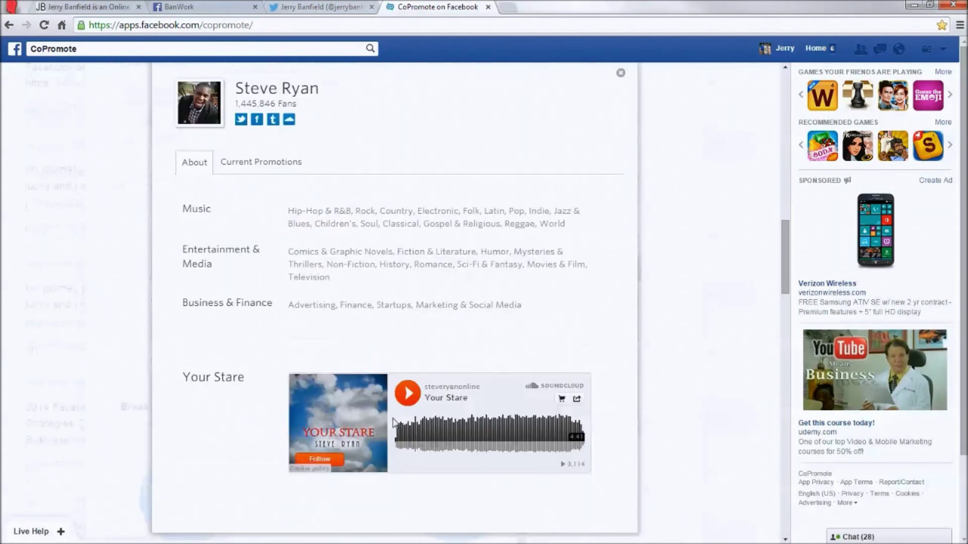
{"action": "scroll", "coordinate": [393, 423], "scroll_direction": "down", "scroll_amount": 2}
{"action": "scroll", "coordinate": [326, 333], "scroll_direction": "up", "scroll_amount": 5}
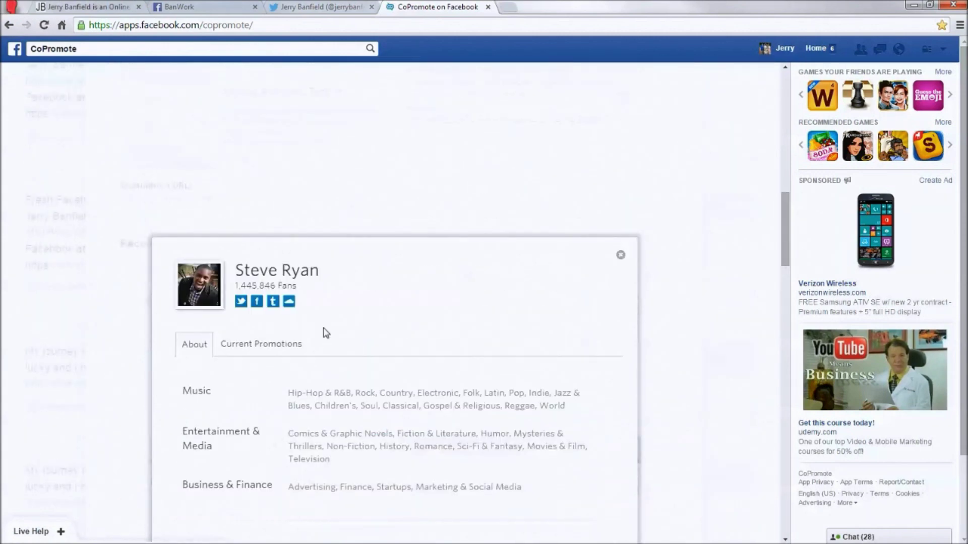
Step: Open the influencer's Twitter profile with 303K followers and browse their tweets
{"action": "left_click", "coordinate": [242, 302]}
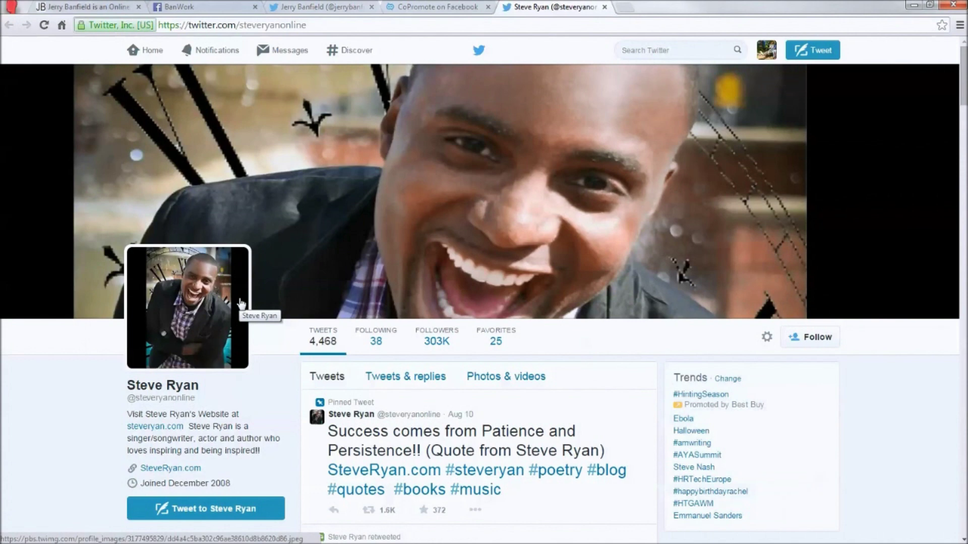
{"action": "scroll", "coordinate": [536, 255], "scroll_direction": "down", "scroll_amount": 3}
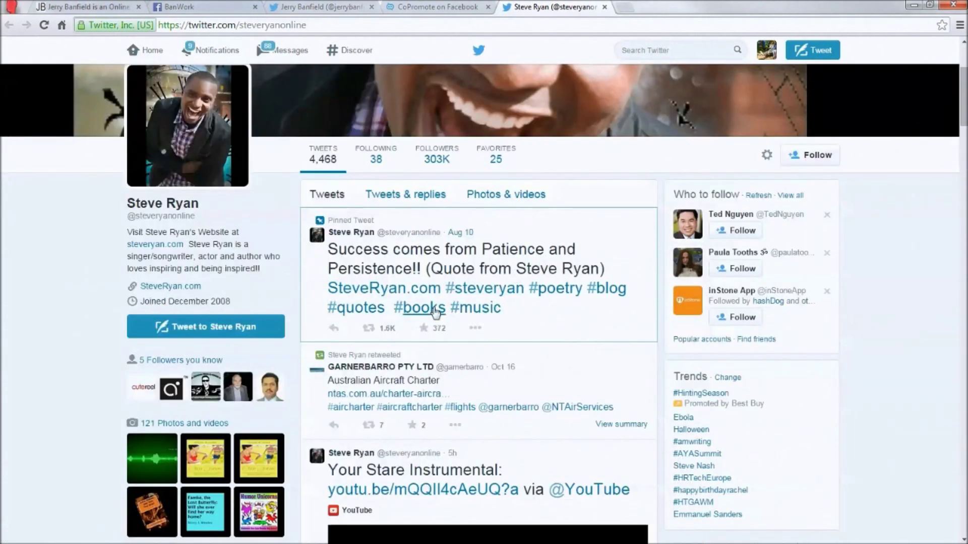
{"action": "scroll", "coordinate": [435, 311], "scroll_direction": "down", "scroll_amount": 6}
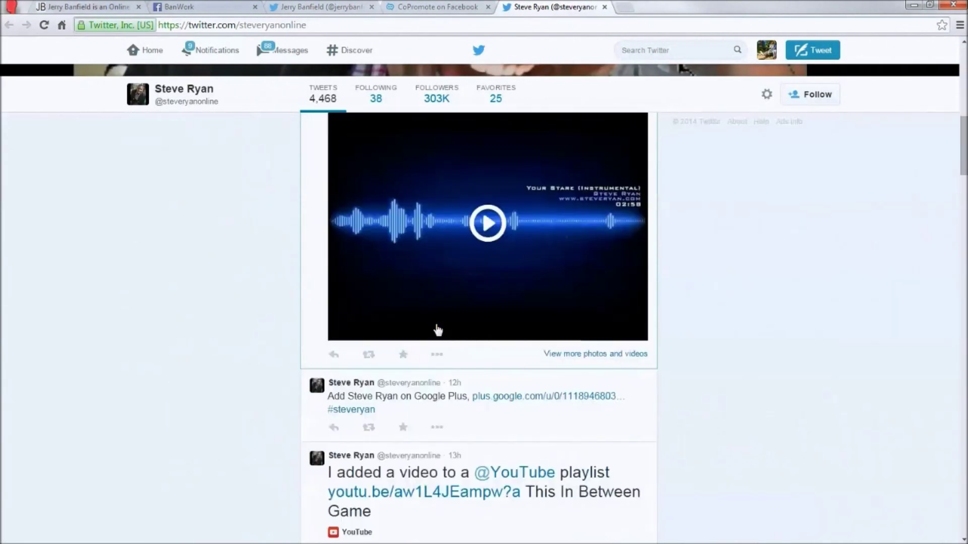
{"action": "scroll", "coordinate": [437, 330], "scroll_direction": "down", "scroll_amount": 8}
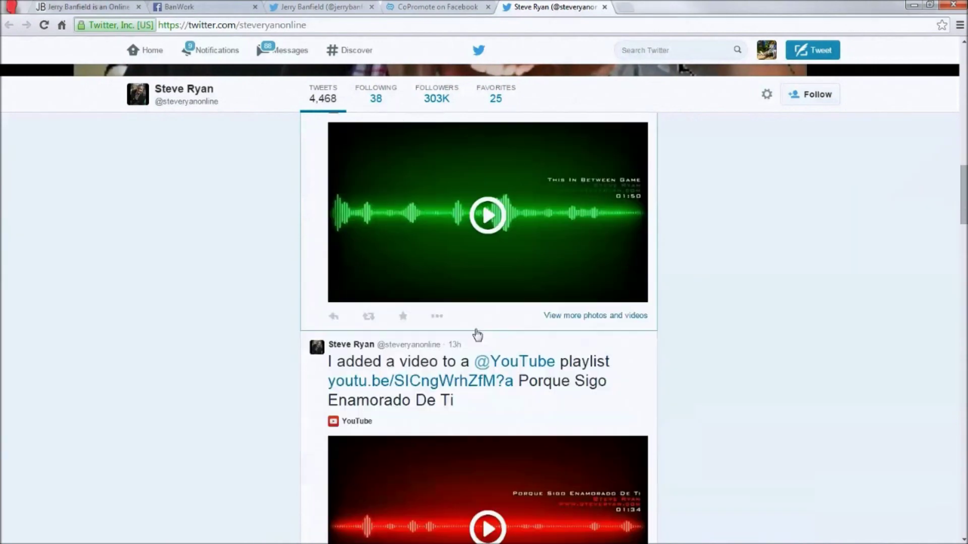
{"action": "scroll", "coordinate": [477, 334], "scroll_direction": "down", "scroll_amount": 13}
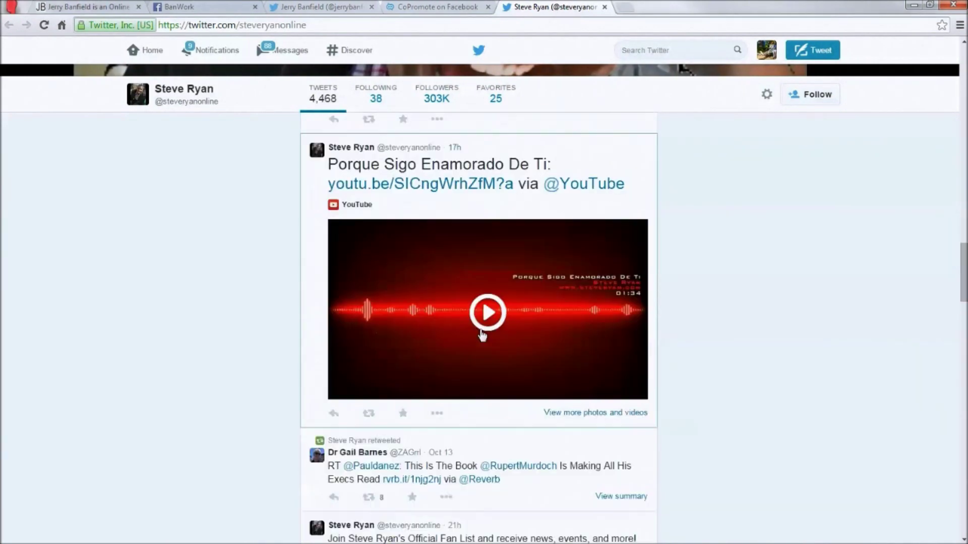
{"action": "scroll", "coordinate": [482, 334], "scroll_direction": "up", "scroll_amount": 1}
{"action": "scroll", "coordinate": [482, 334], "scroll_direction": "down", "scroll_amount": 7}
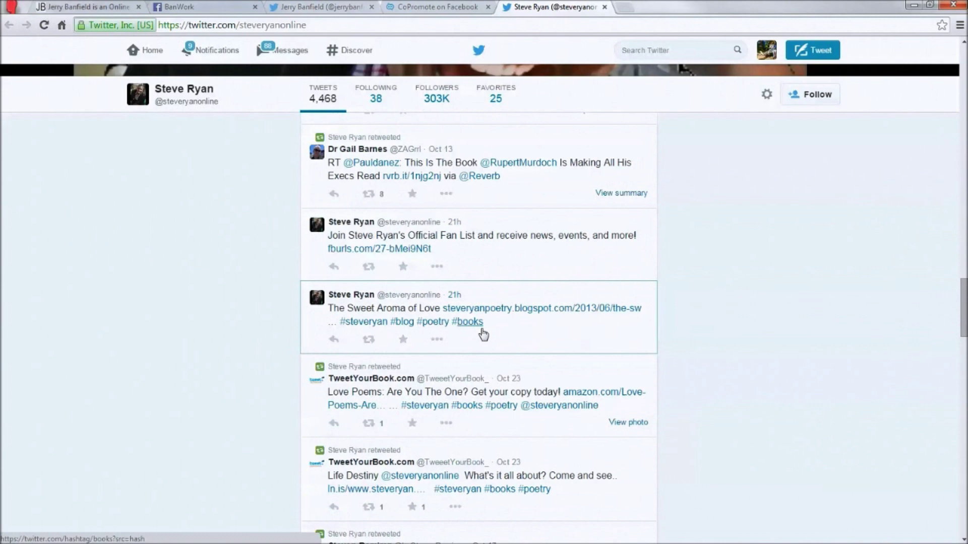
Step: Scroll further down the tweets, then close the Twitter profile tab
{"action": "scroll", "coordinate": [483, 334], "scroll_direction": "down", "scroll_amount": 19}
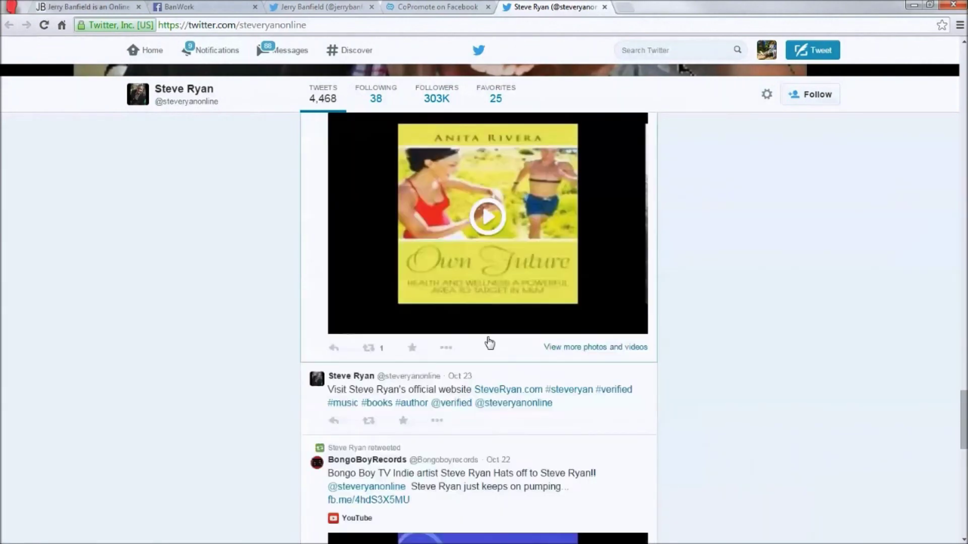
{"action": "scroll", "coordinate": [489, 344], "scroll_direction": "down", "scroll_amount": 6}
{"action": "scroll", "coordinate": [544, 262], "scroll_direction": "down", "scroll_amount": 4}
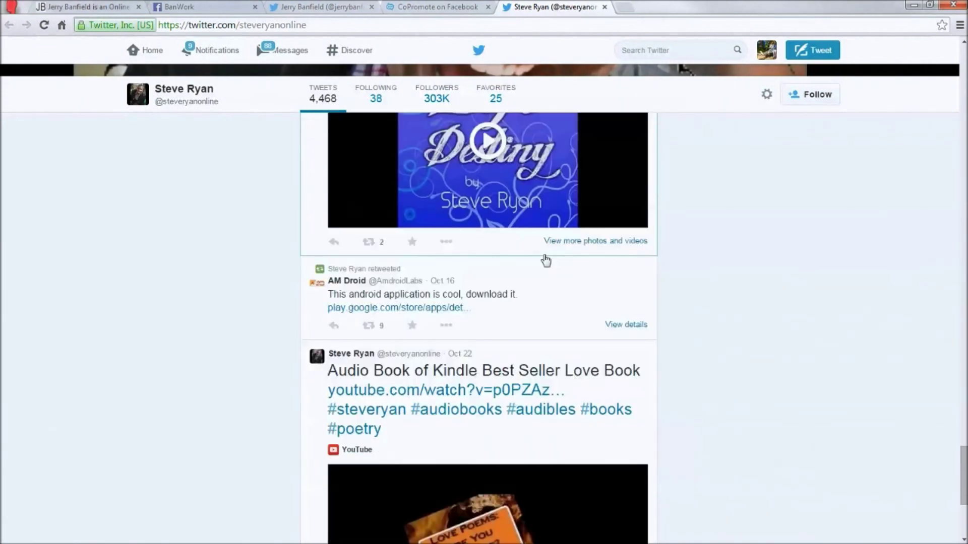
{"action": "scroll", "coordinate": [545, 261], "scroll_direction": "down", "scroll_amount": 14}
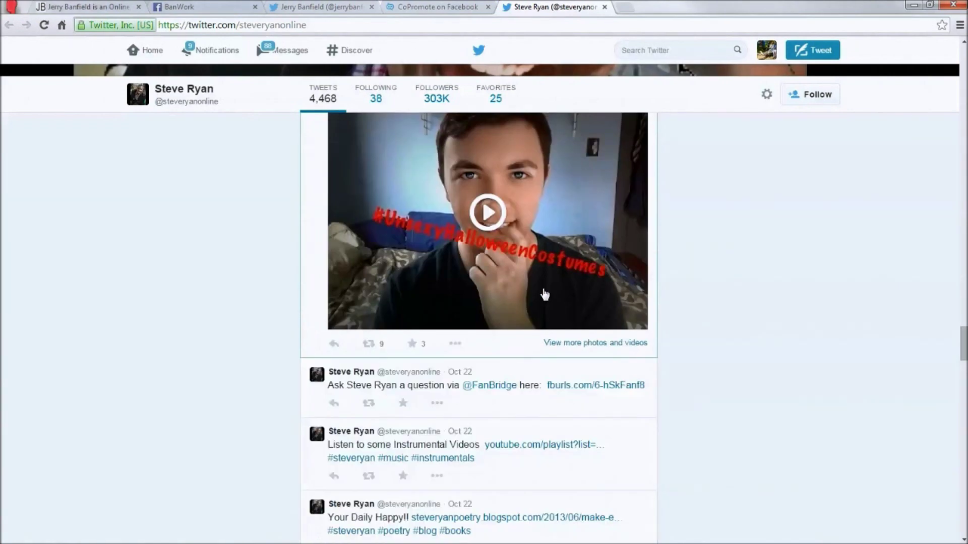
{"action": "scroll", "coordinate": [541, 308], "scroll_direction": "down", "scroll_amount": 8}
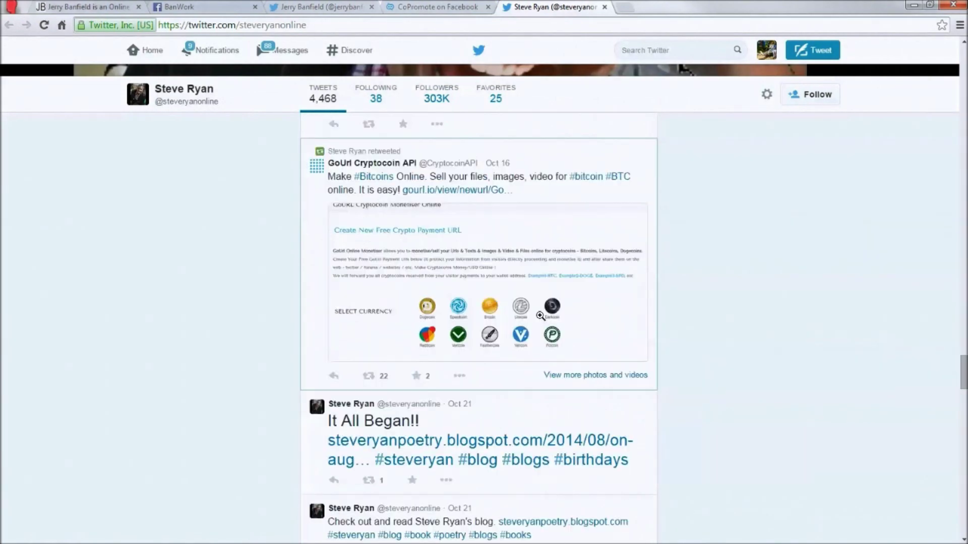
{"action": "left_click", "coordinate": [605, 7]}
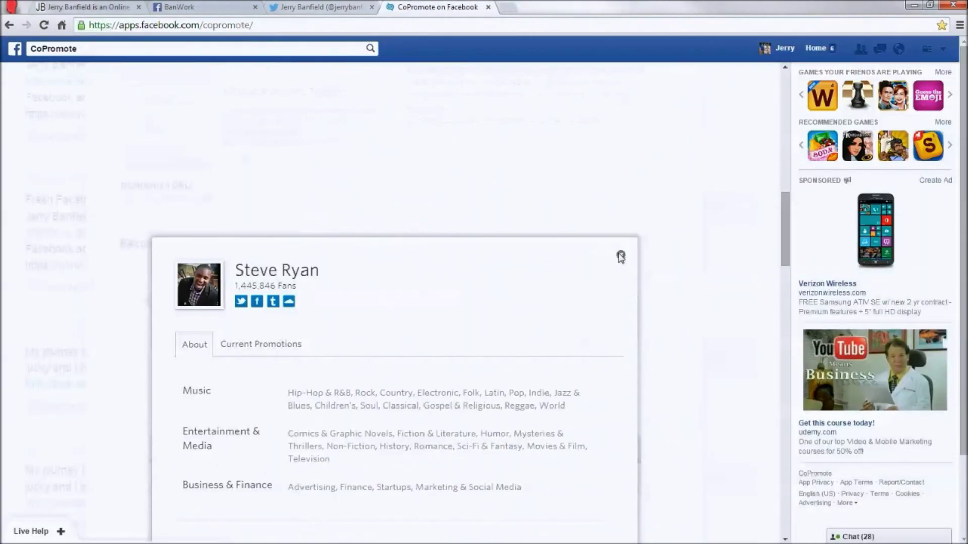
Step: Dismiss the sharer's profile card and look over the Google AdWords Tutorial promotion details
{"action": "left_click", "coordinate": [619, 255]}
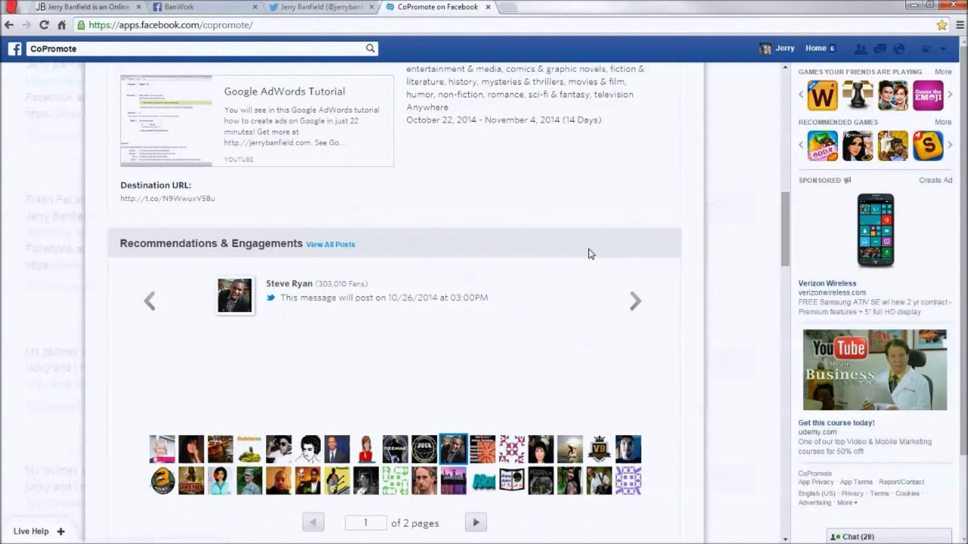
{"action": "scroll", "coordinate": [585, 264], "scroll_direction": "up", "scroll_amount": 5}
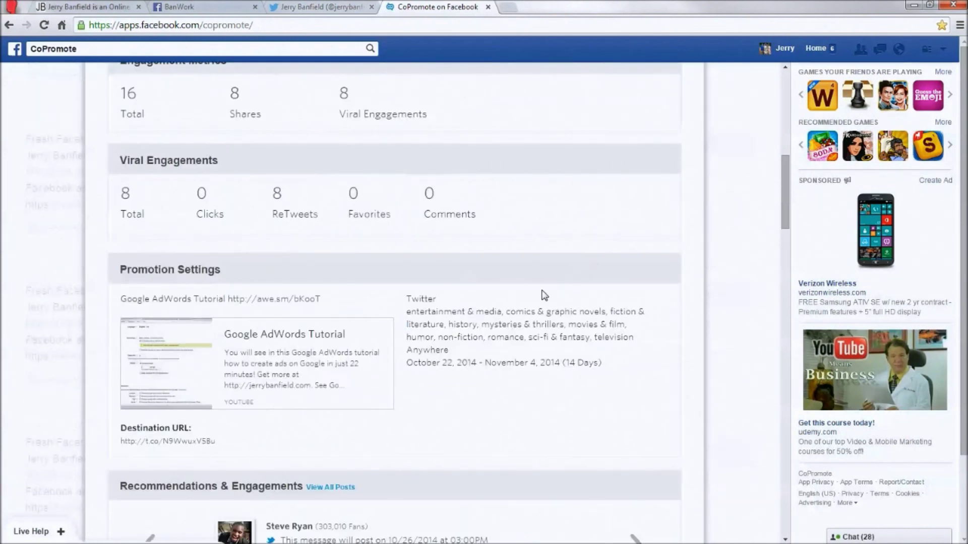
{"action": "scroll", "coordinate": [309, 339], "scroll_direction": "down", "scroll_amount": 1}
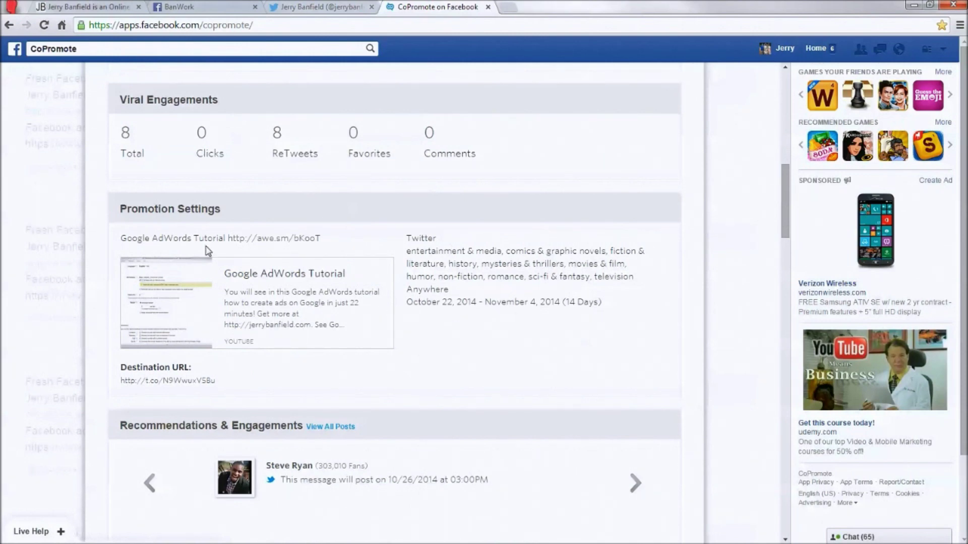
{"action": "scroll", "coordinate": [257, 249], "scroll_direction": "down", "scroll_amount": 5}
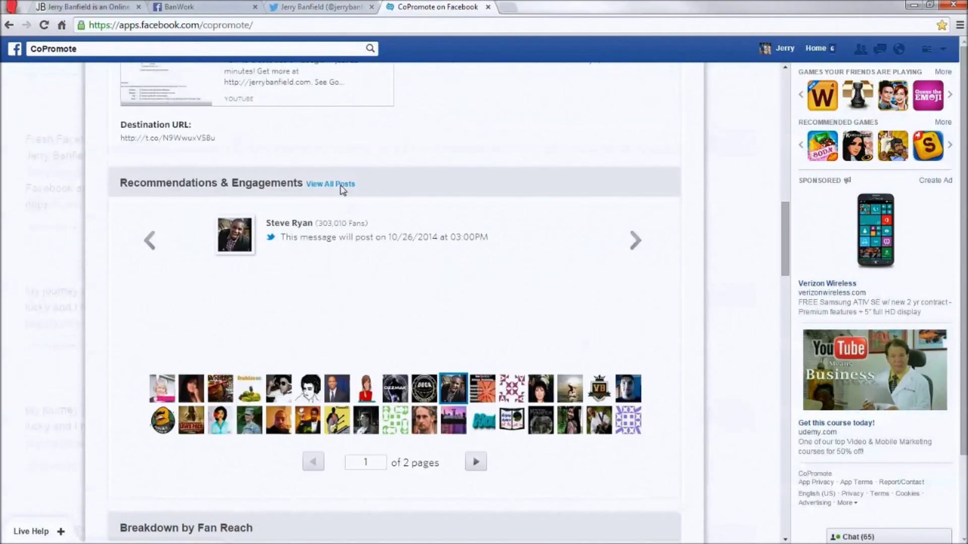
{"action": "scroll", "coordinate": [341, 189], "scroll_direction": "up", "scroll_amount": 4}
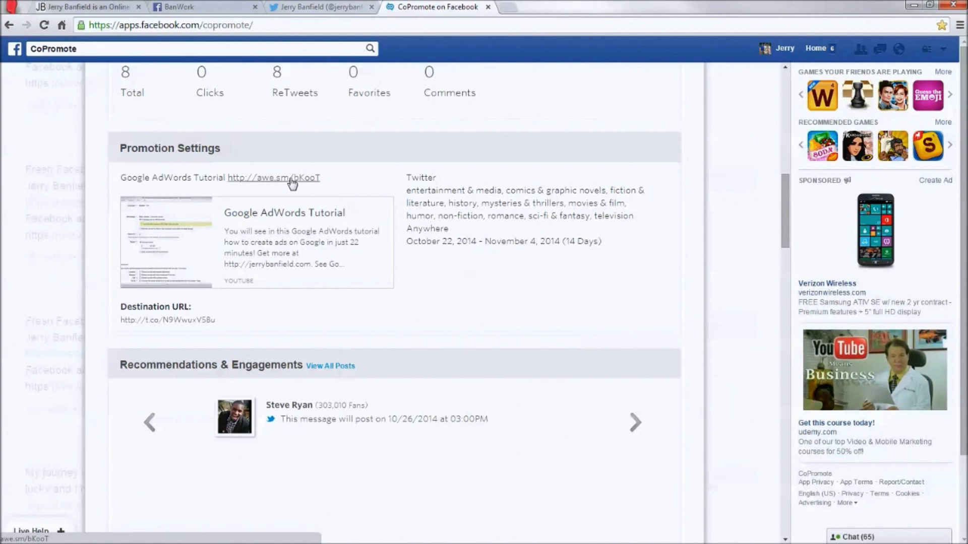
{"action": "scroll", "coordinate": [587, 426], "scroll_direction": "down", "scroll_amount": 2}
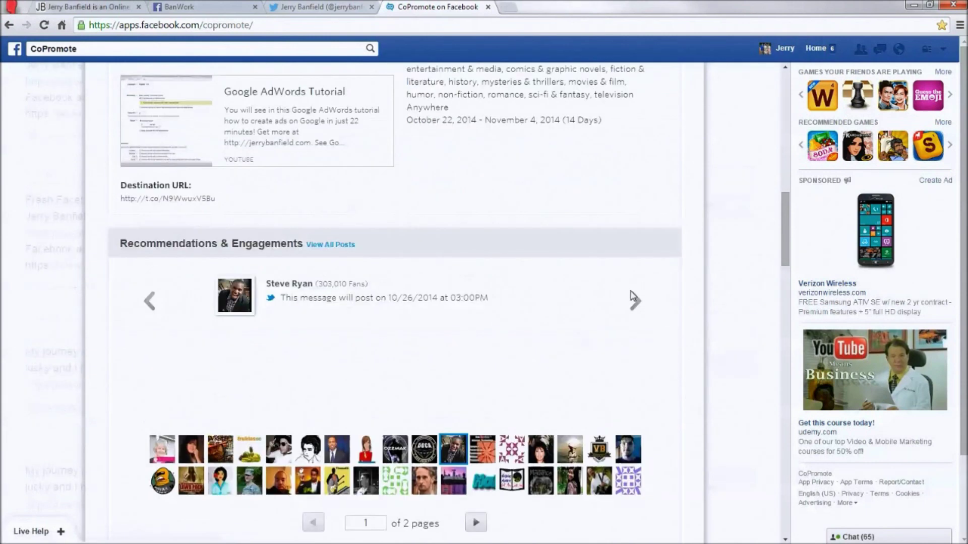
Step: Step forward through the next three sharers' scheduled posts
{"action": "left_click", "coordinate": [635, 301]}
{"action": "left_click", "coordinate": [635, 301]}
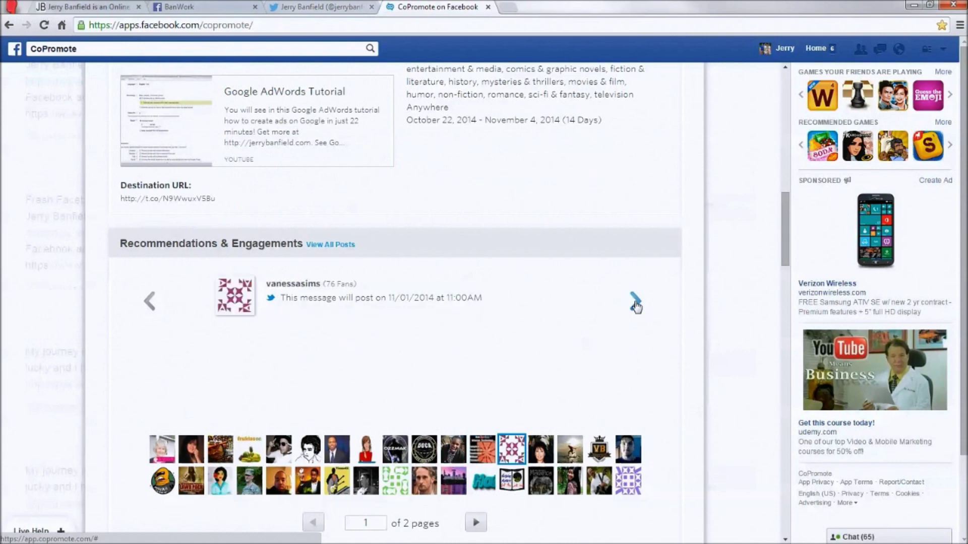
{"action": "left_click", "coordinate": [635, 302]}
{"action": "scroll", "coordinate": [633, 303], "scroll_direction": "down", "scroll_amount": 2}
Step: Load the second page of sharers and review the fan reach pie charts
{"action": "left_click", "coordinate": [476, 402]}
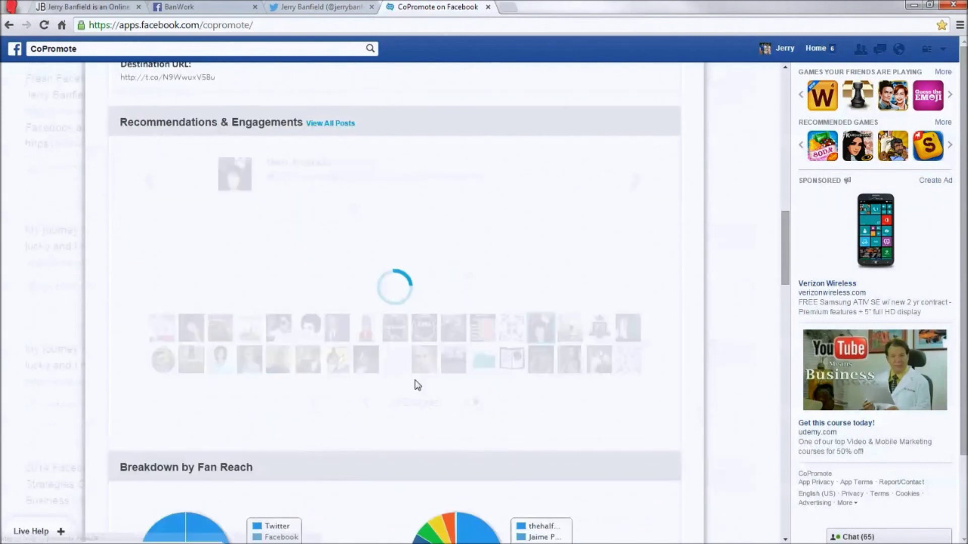
{"action": "scroll", "coordinate": [477, 332], "scroll_direction": "down", "scroll_amount": 3}
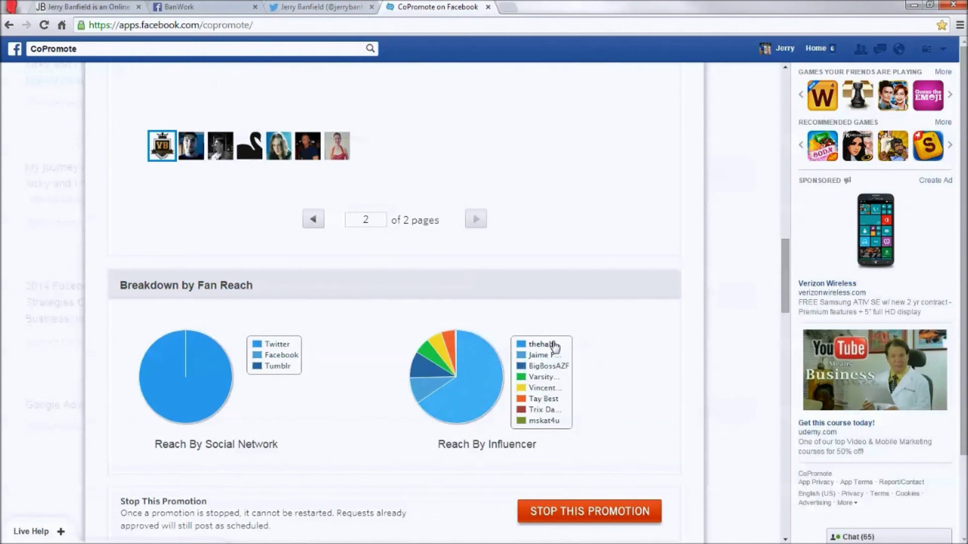
{"action": "mouse_move", "coordinate": [485, 384]}
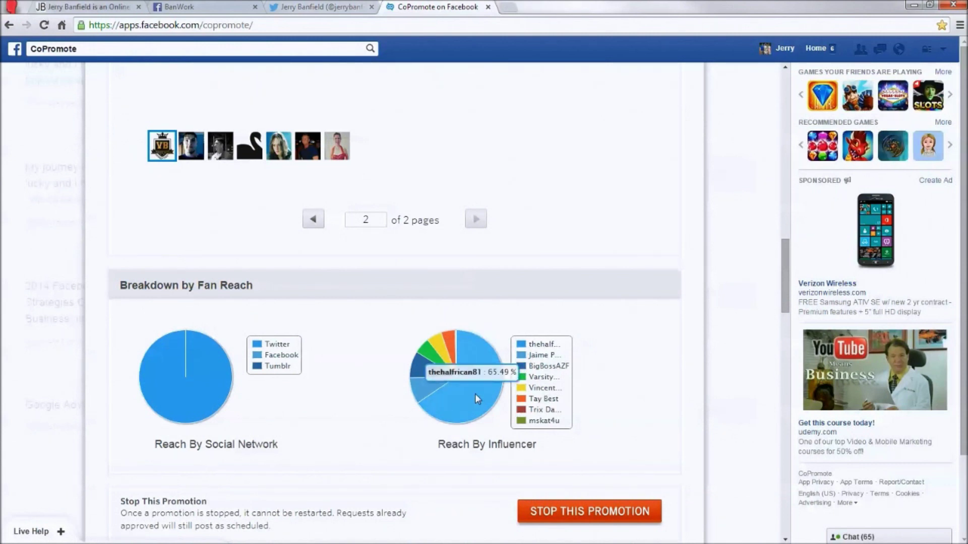
{"action": "mouse_move", "coordinate": [437, 387]}
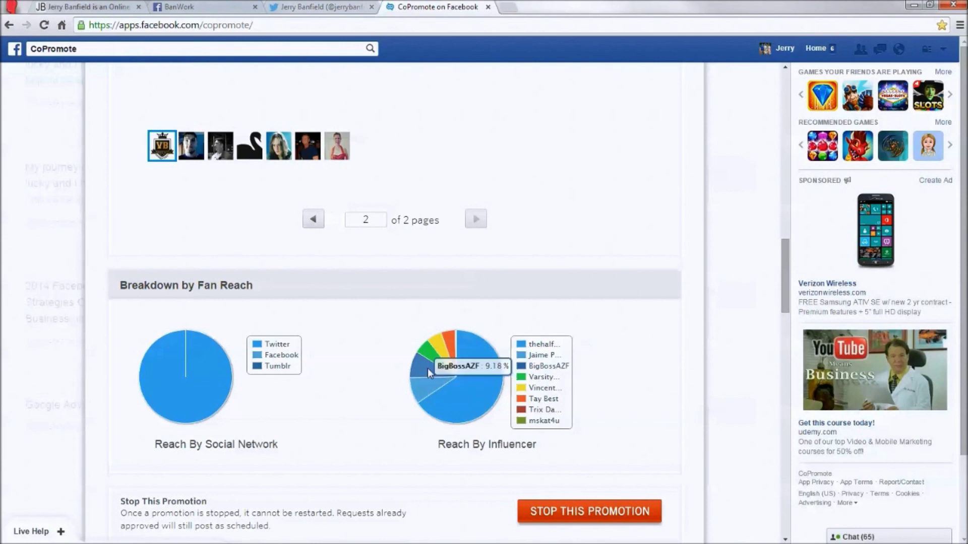
{"action": "scroll", "coordinate": [514, 450], "scroll_direction": "down", "scroll_amount": 4}
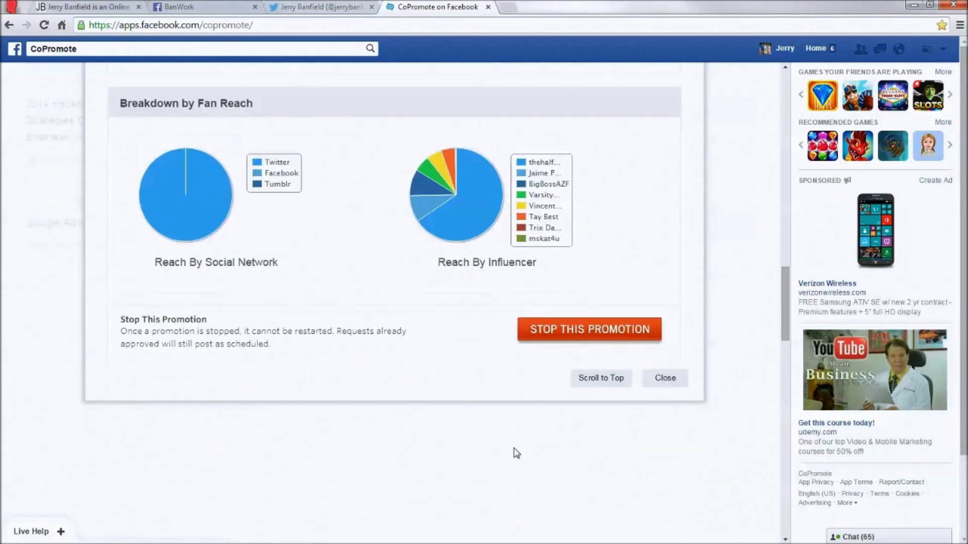
{"action": "scroll", "coordinate": [605, 297], "scroll_direction": "up", "scroll_amount": 15}
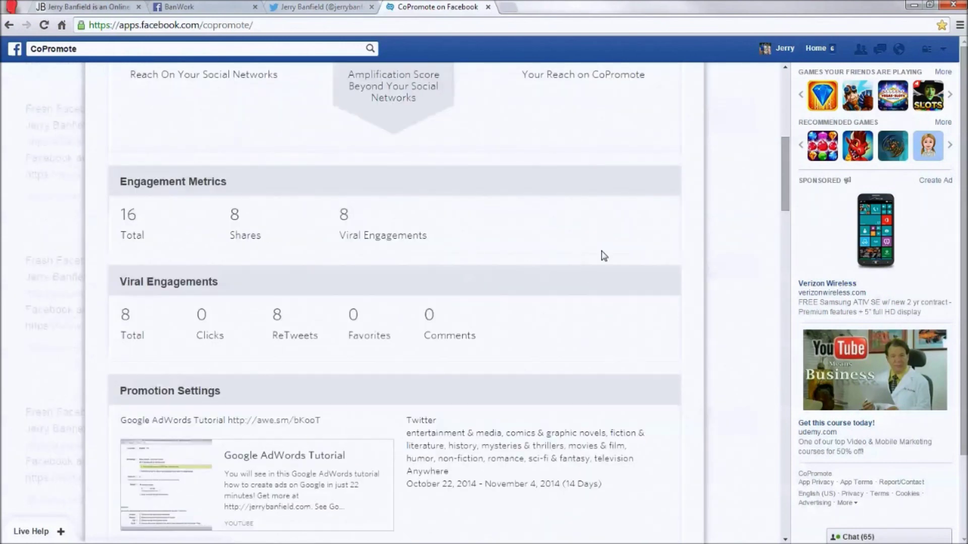
{"action": "scroll", "coordinate": [604, 256], "scroll_direction": "up", "scroll_amount": 8}
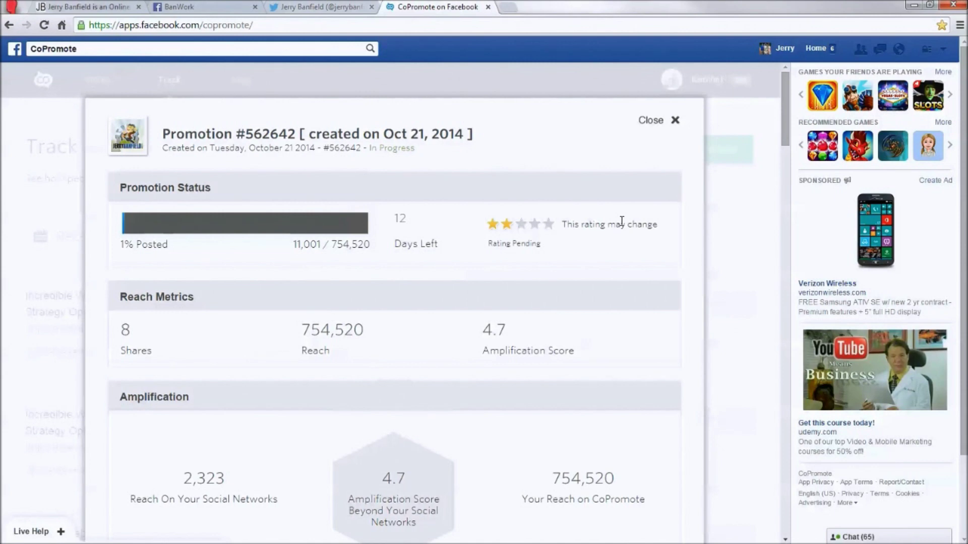
{"action": "scroll", "coordinate": [622, 222], "scroll_direction": "down", "scroll_amount": 5}
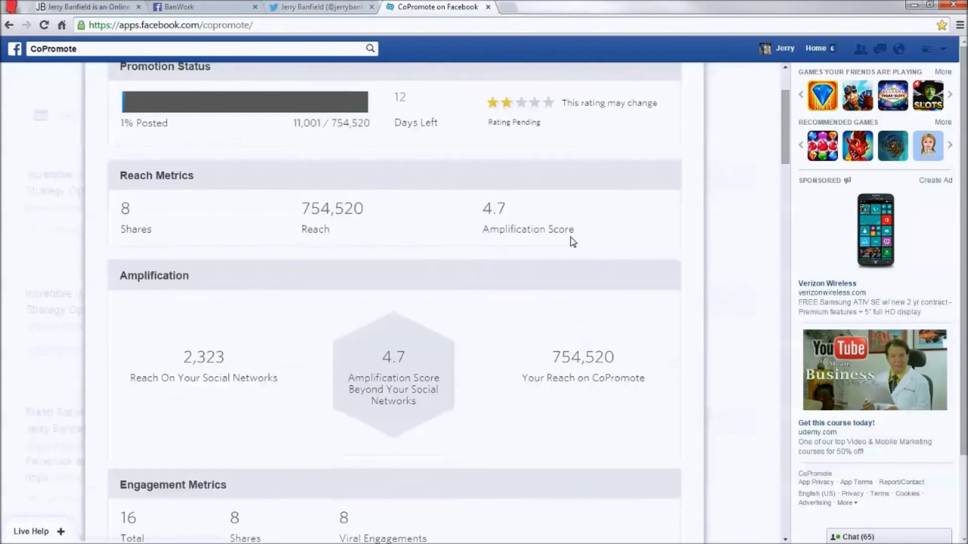
{"action": "scroll", "coordinate": [631, 404], "scroll_direction": "down", "scroll_amount": 1}
{"action": "scroll", "coordinate": [630, 403], "scroll_direction": "up", "scroll_amount": 7}
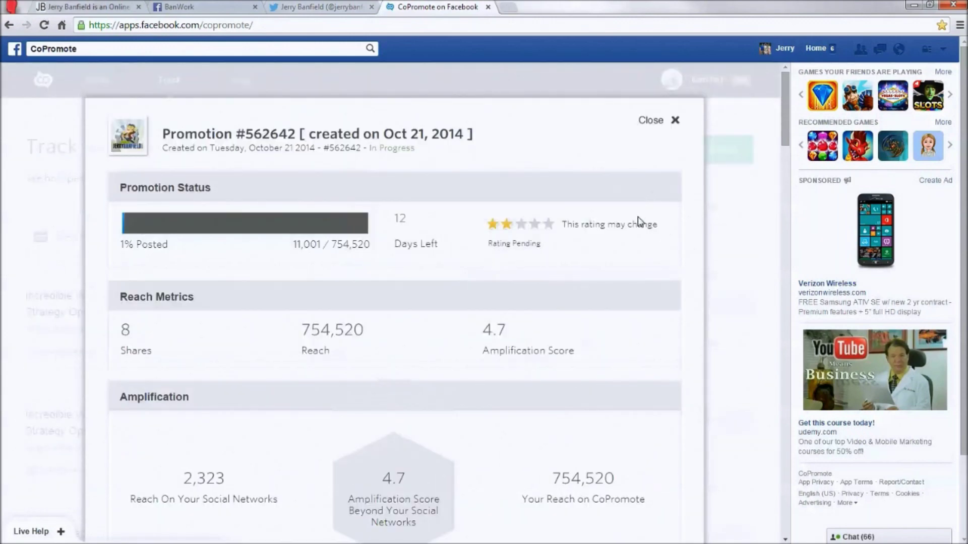
Step: Close the Google AdWords Tutorial details and move to the next page of boosted promotions
{"action": "left_click", "coordinate": [674, 121]}
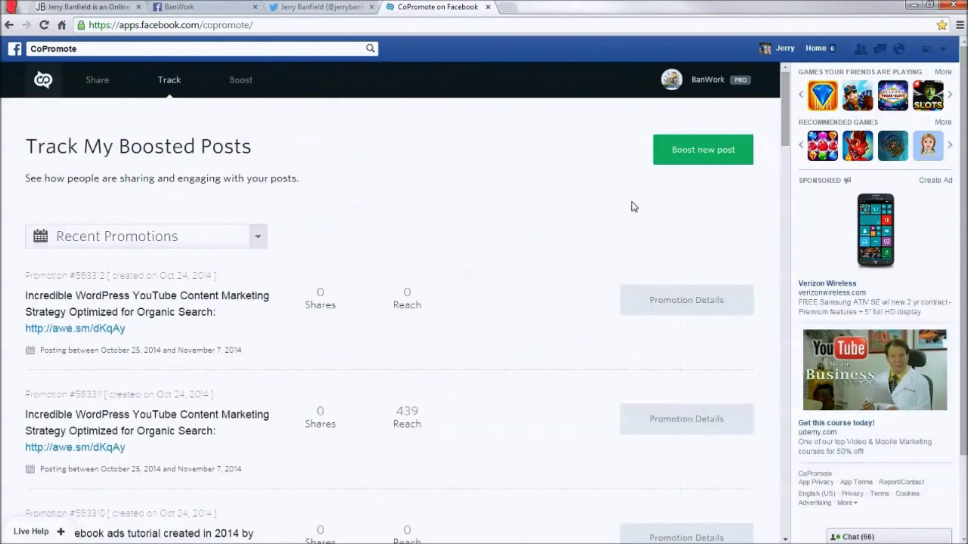
{"action": "scroll", "coordinate": [573, 342], "scroll_direction": "down", "scroll_amount": 5}
{"action": "scroll", "coordinate": [555, 338], "scroll_direction": "down", "scroll_amount": 10}
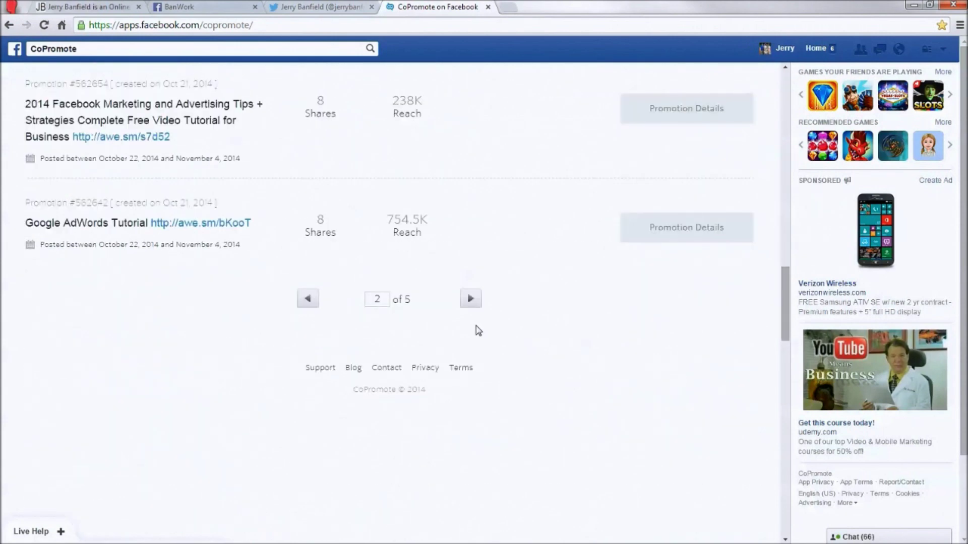
{"action": "left_click", "coordinate": [471, 302]}
{"action": "scroll", "coordinate": [483, 310], "scroll_direction": "down", "scroll_amount": 7}
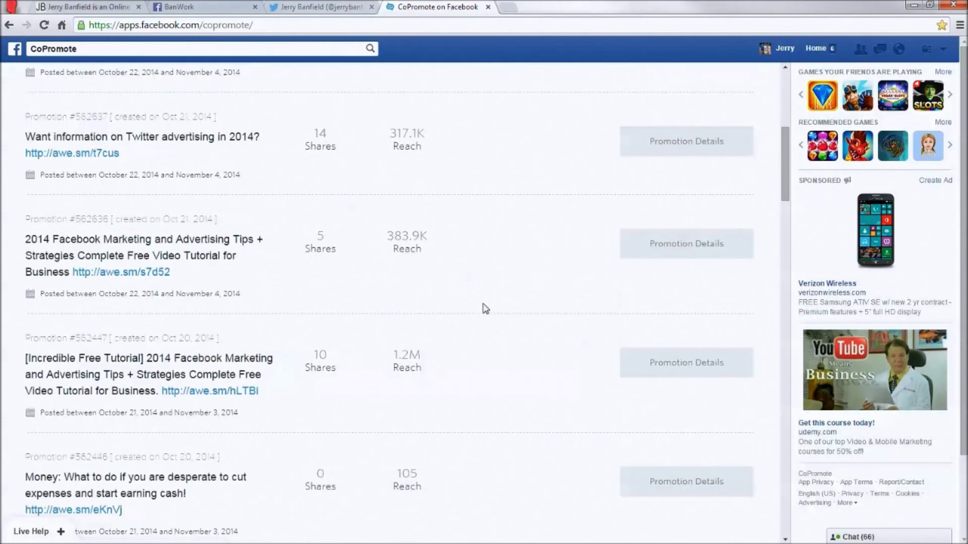
{"action": "scroll", "coordinate": [484, 302], "scroll_direction": "down", "scroll_amount": 2}
Step: Open the details of the Oct 20, 2014 promotion and scroll through them
{"action": "left_click", "coordinate": [669, 242]}
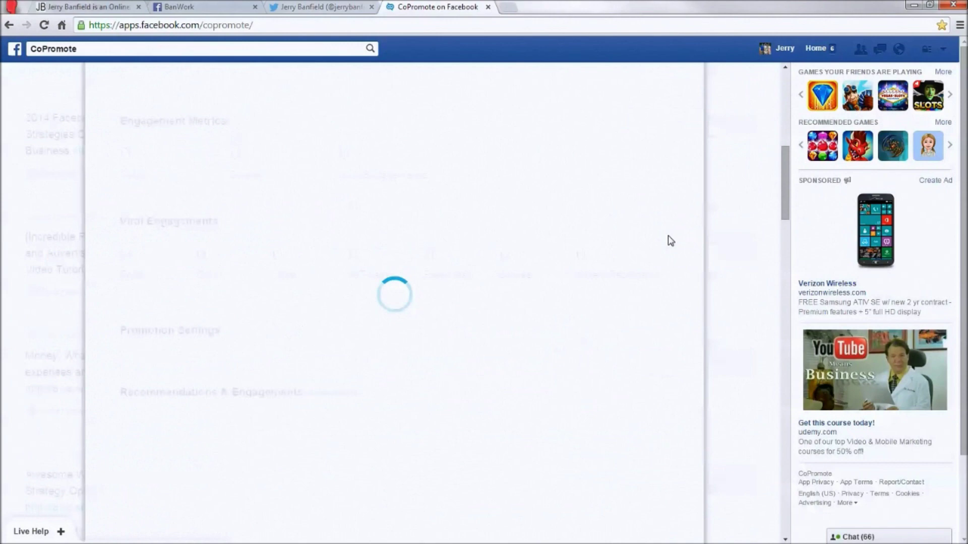
{"action": "scroll", "coordinate": [333, 303], "scroll_direction": "down", "scroll_amount": 2}
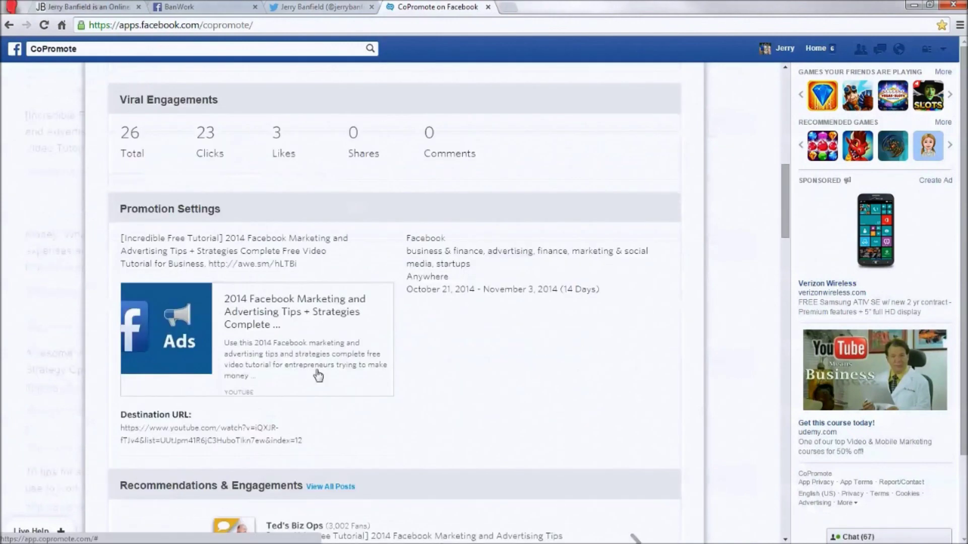
{"action": "scroll", "coordinate": [390, 303], "scroll_direction": "down", "scroll_amount": 5}
{"action": "scroll", "coordinate": [281, 352], "scroll_direction": "down", "scroll_amount": 6}
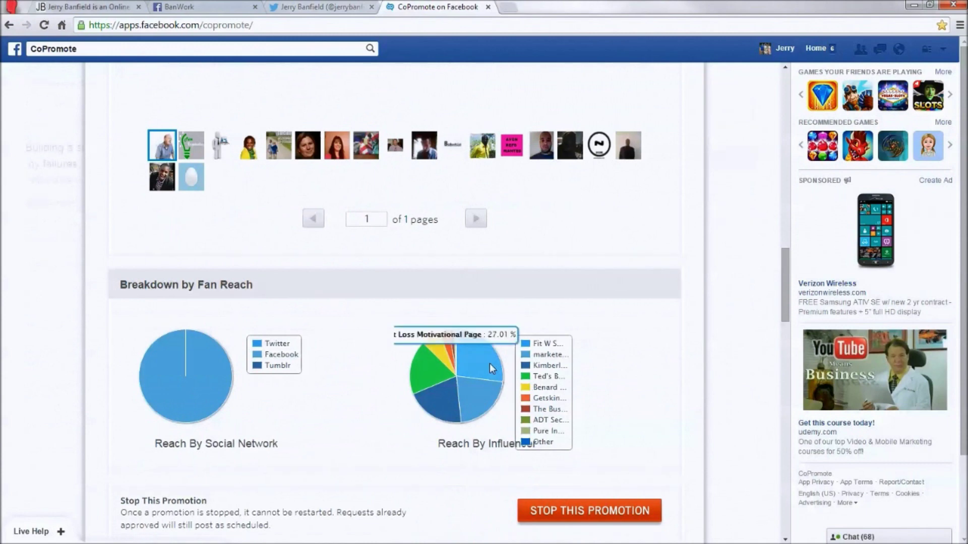
{"action": "scroll", "coordinate": [549, 320], "scroll_direction": "down", "scroll_amount": 1}
{"action": "scroll", "coordinate": [549, 320], "scroll_direction": "up", "scroll_amount": 5}
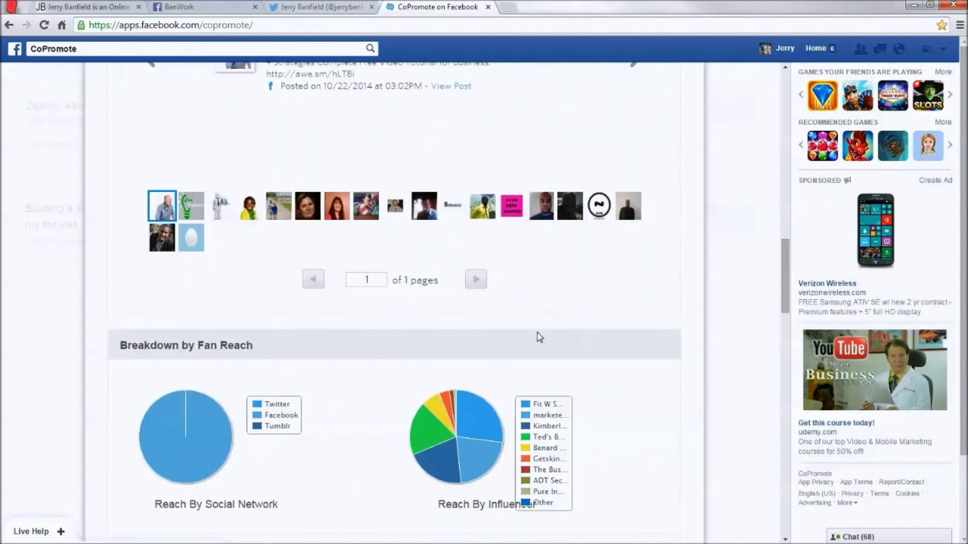
{"action": "scroll", "coordinate": [403, 285], "scroll_direction": "up", "scroll_amount": 1}
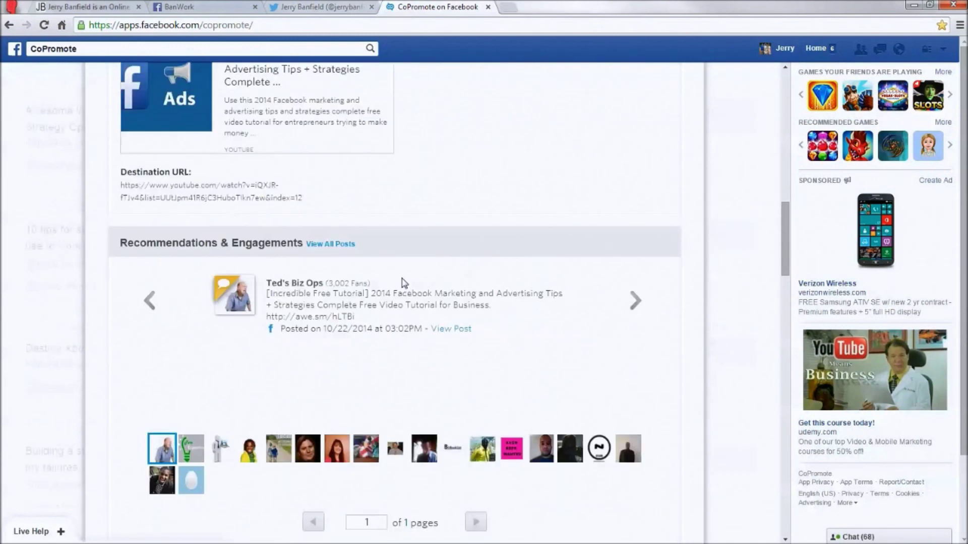
Step: Glance at the account's Twitter profile, then return to the CoPromote promotion
{"action": "left_click", "coordinate": [334, 7]}
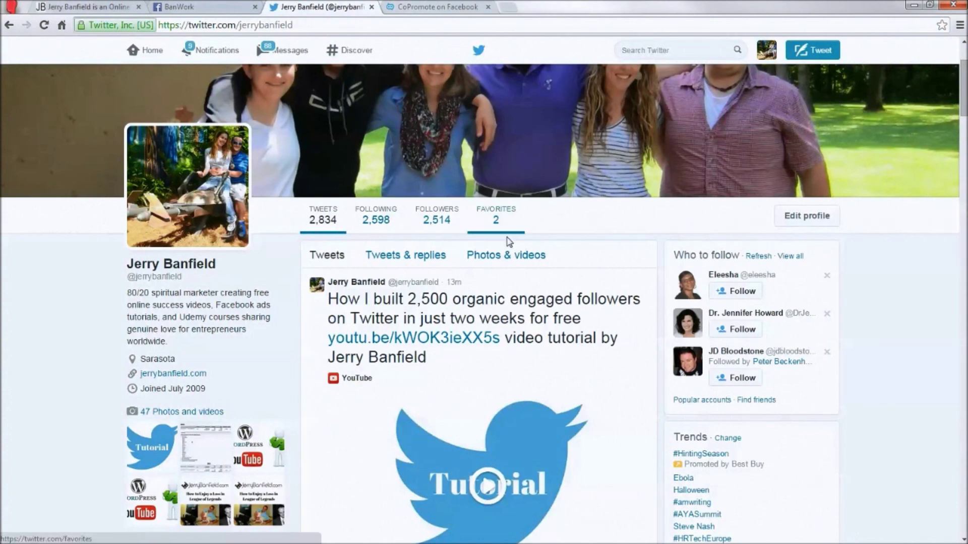
{"action": "scroll", "coordinate": [509, 242], "scroll_direction": "down", "scroll_amount": 6}
{"action": "key", "text": "ctrl+Tab"}
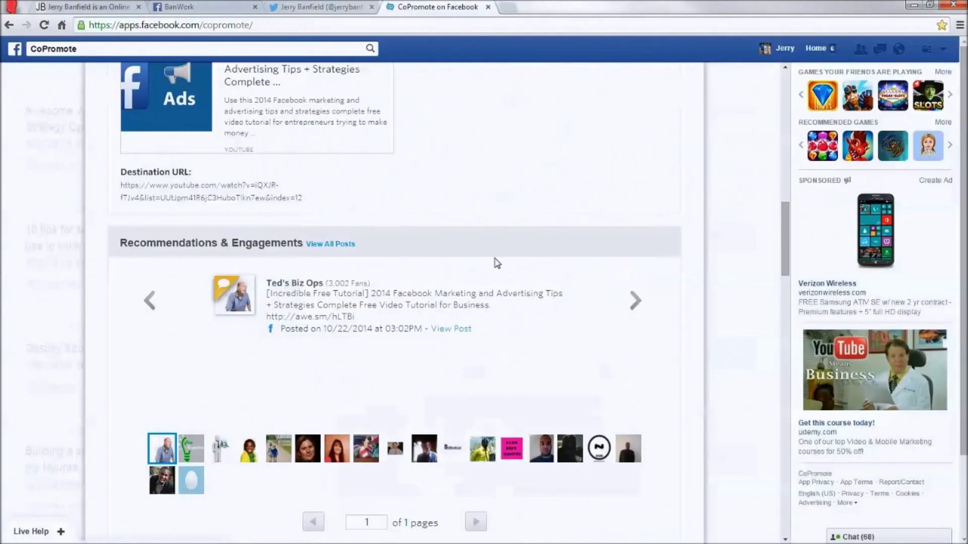
{"action": "scroll", "coordinate": [544, 297], "scroll_direction": "down", "scroll_amount": 2}
Step: Step through every sharer's post to the last one, then back to an earlier sharer
{"action": "left_click", "coordinate": [634, 181]}
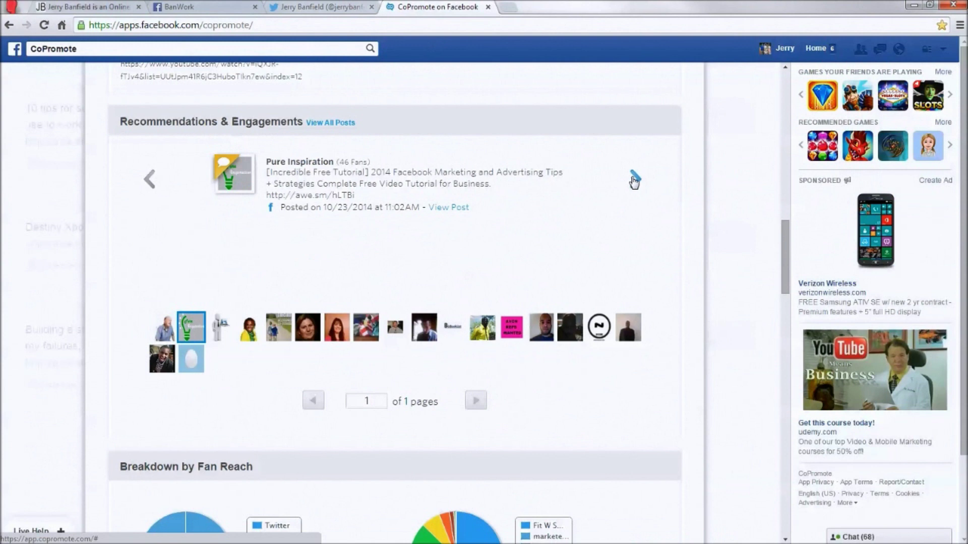
{"action": "left_click", "coordinate": [634, 180]}
{"action": "left_click", "coordinate": [634, 180]}
{"action": "left_click", "coordinate": [634, 180]}
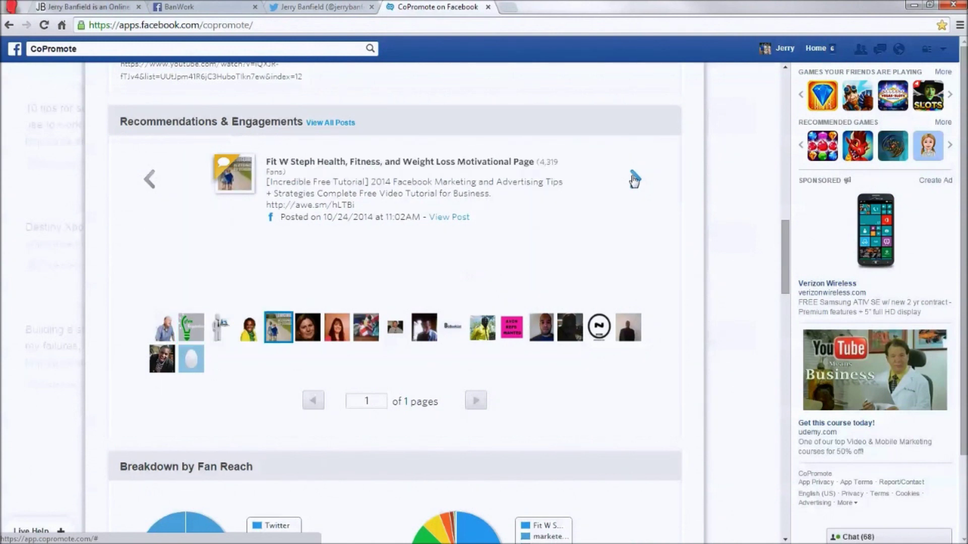
{"action": "left_click", "coordinate": [634, 180]}
{"action": "left_click", "coordinate": [634, 181]}
{"action": "left_click", "coordinate": [634, 181]}
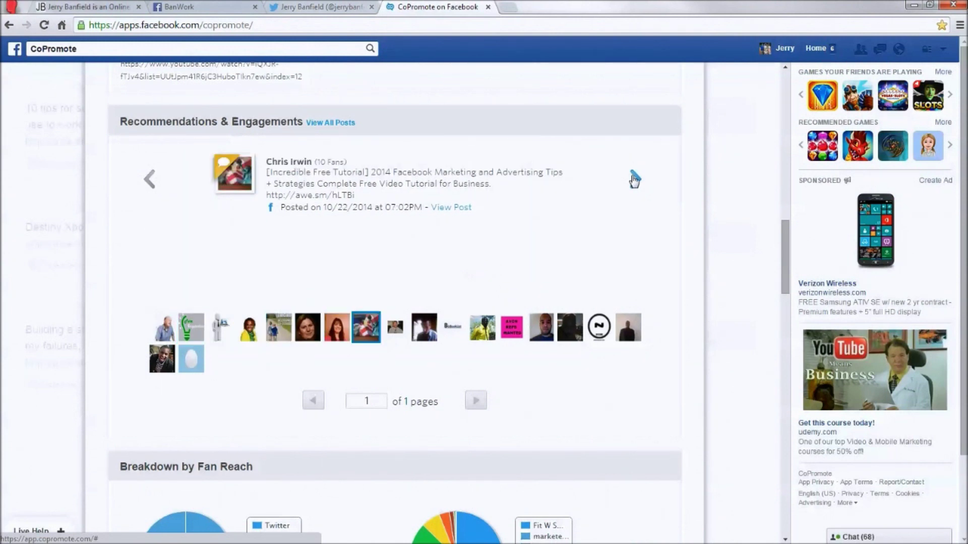
{"action": "left_click", "coordinate": [634, 180]}
{"action": "left_click", "coordinate": [634, 180]}
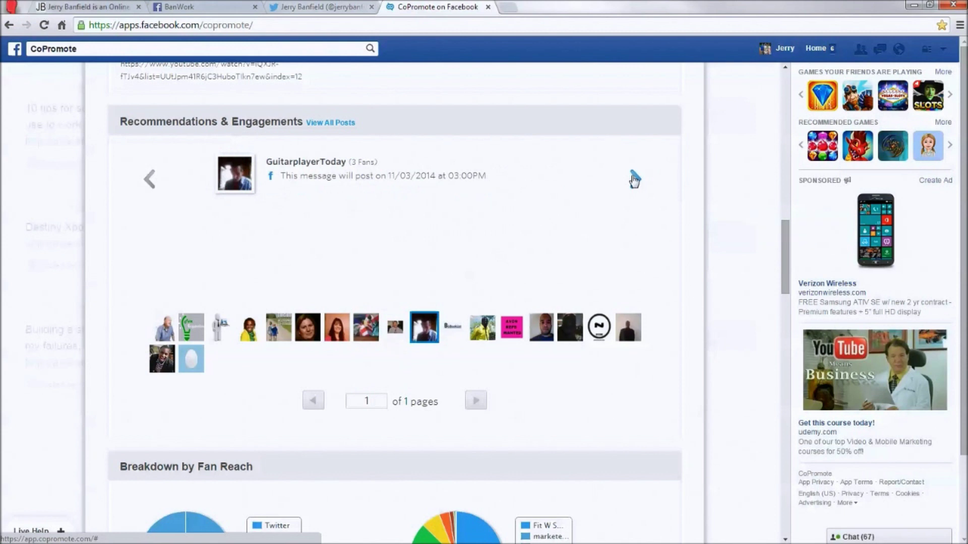
{"action": "left_click", "coordinate": [634, 181]}
{"action": "left_click", "coordinate": [634, 181]}
{"action": "left_click", "coordinate": [634, 181]}
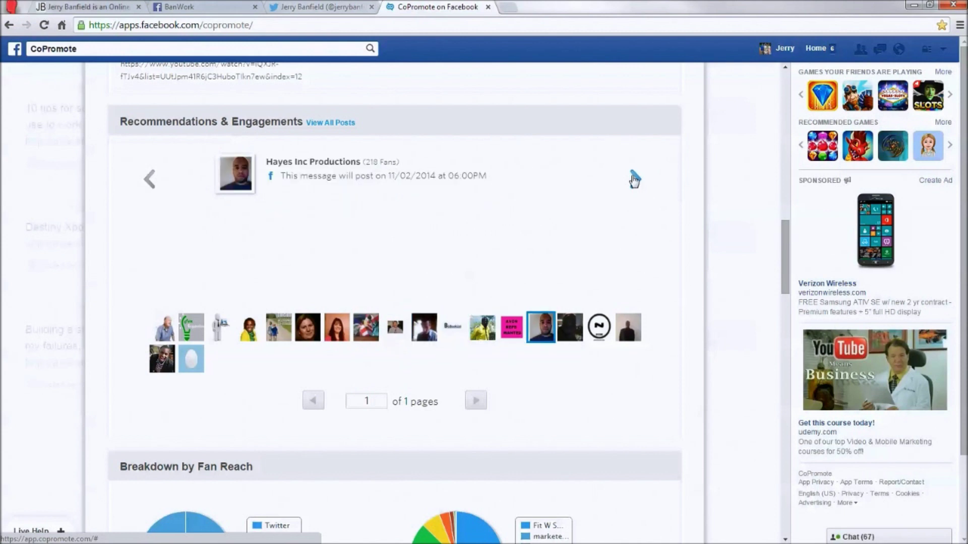
{"action": "left_click", "coordinate": [634, 179]}
{"action": "left_click", "coordinate": [634, 179]}
{"action": "left_click", "coordinate": [634, 179]}
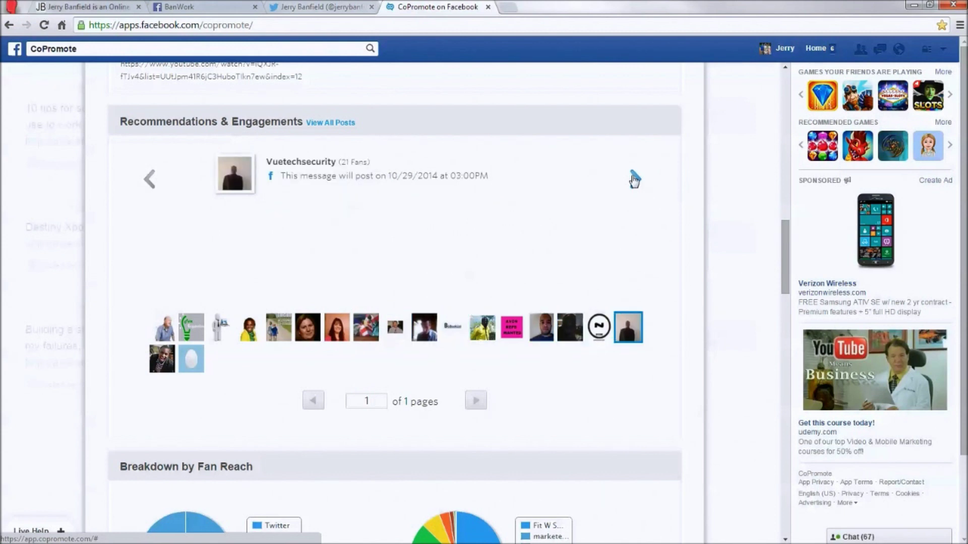
{"action": "left_click", "coordinate": [634, 179]}
{"action": "left_click", "coordinate": [634, 179]}
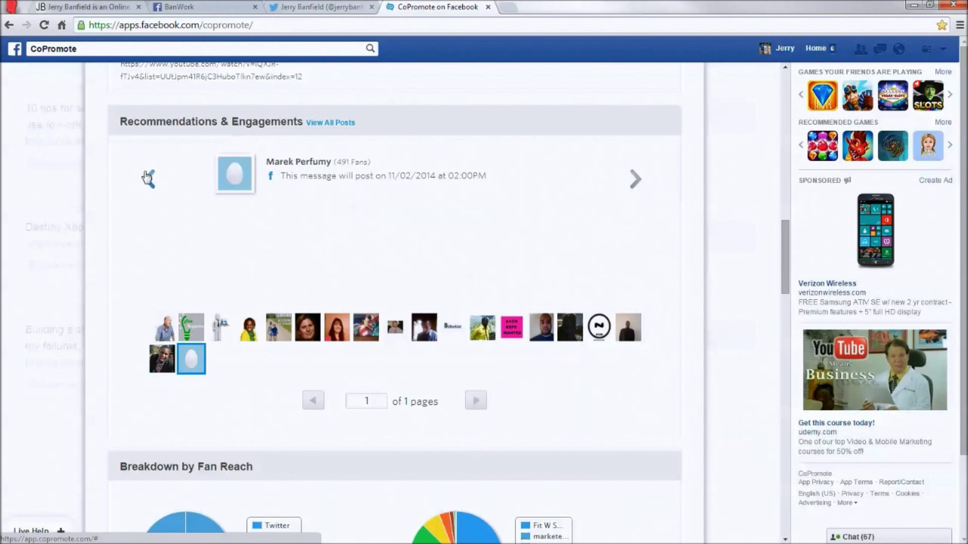
{"action": "left_click", "coordinate": [148, 178]}
Step: Review Breakdown by Fan Reach and Engagement Metrics, returning to the dialog top
{"action": "scroll", "coordinate": [168, 362], "scroll_direction": "down", "scroll_amount": 2}
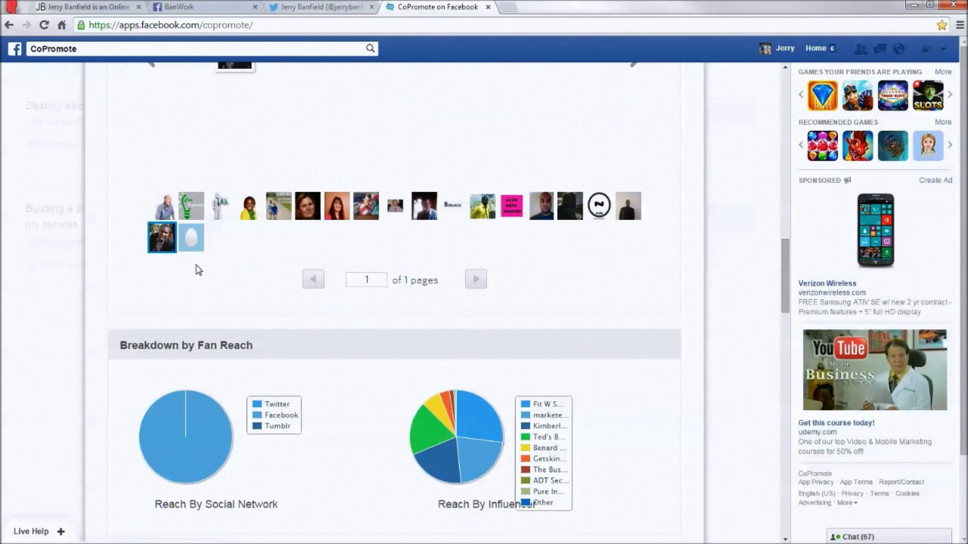
{"action": "scroll", "coordinate": [313, 410], "scroll_direction": "up", "scroll_amount": 5}
{"action": "scroll", "coordinate": [288, 391], "scroll_direction": "down", "scroll_amount": 1}
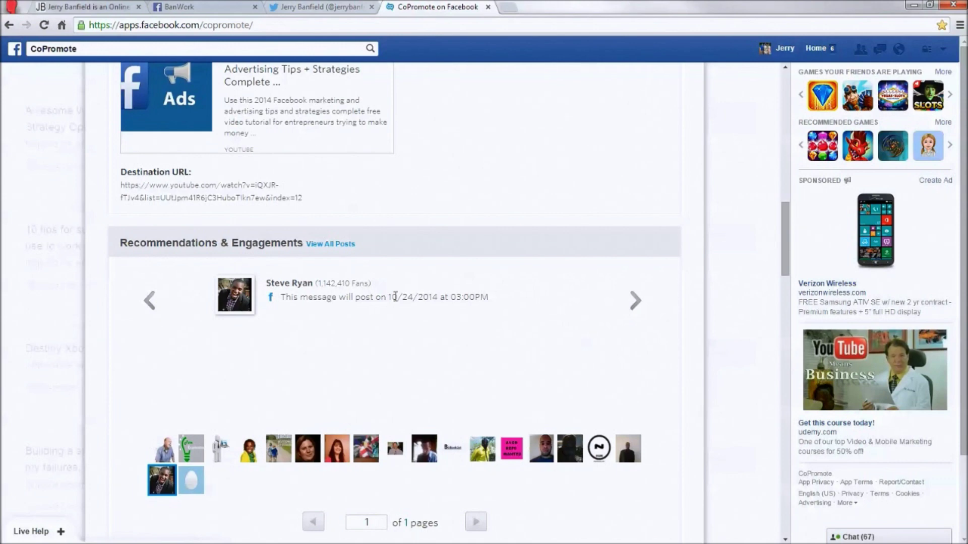
{"action": "scroll", "coordinate": [417, 346], "scroll_direction": "down", "scroll_amount": 5}
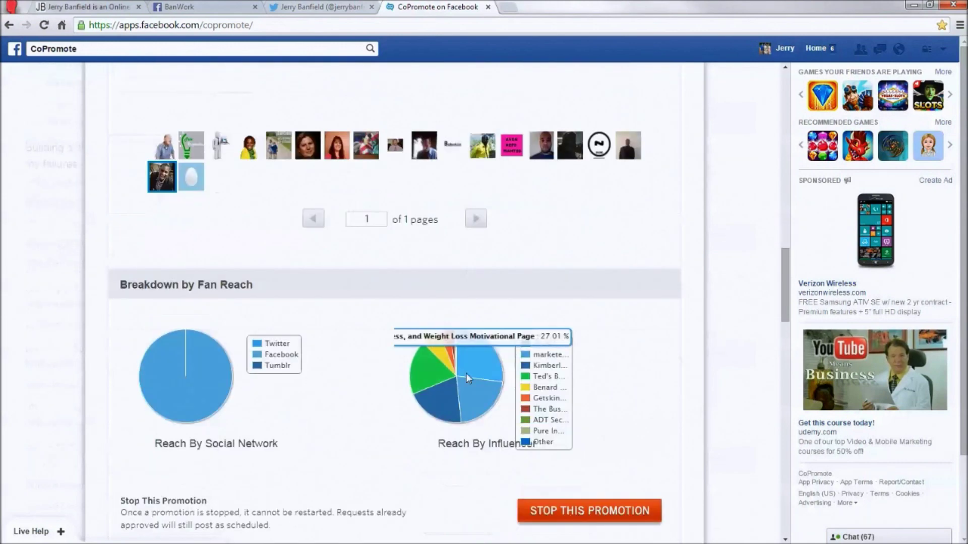
{"action": "scroll", "coordinate": [466, 373], "scroll_direction": "up", "scroll_amount": 7}
{"action": "scroll", "coordinate": [680, 130], "scroll_direction": "up", "scroll_amount": 7}
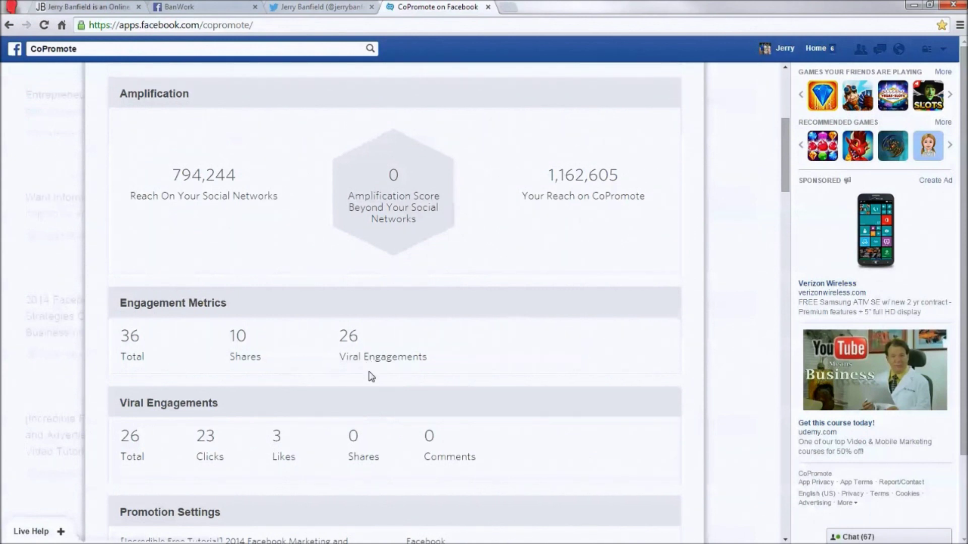
{"action": "scroll", "coordinate": [684, 137], "scroll_direction": "up", "scroll_amount": 5}
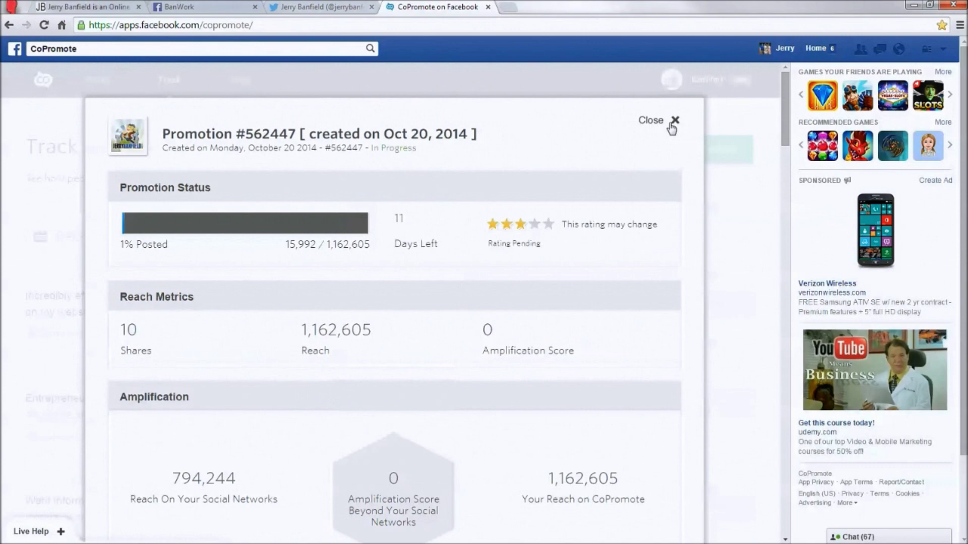
Step: Close the promotion's details and scroll down the Track My Boosted Posts list
{"action": "left_click", "coordinate": [673, 121]}
{"action": "scroll", "coordinate": [425, 327], "scroll_direction": "down", "scroll_amount": 1}
{"action": "scroll", "coordinate": [425, 326], "scroll_direction": "down", "scroll_amount": 2}
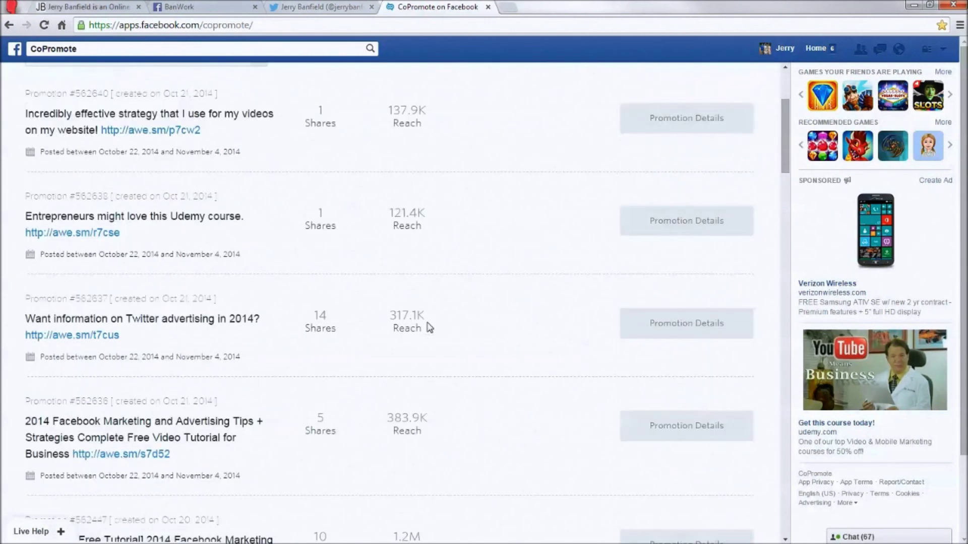
{"action": "scroll", "coordinate": [428, 327], "scroll_direction": "down", "scroll_amount": 12}
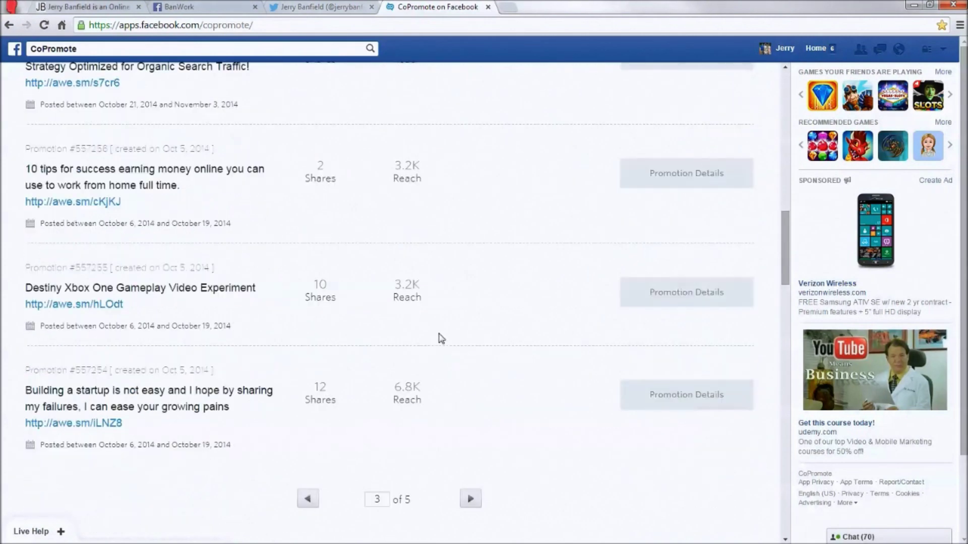
Step: Page through the boosted posts list to pages 4 and 5
{"action": "left_click", "coordinate": [471, 441]}
{"action": "scroll", "coordinate": [469, 323], "scroll_direction": "down", "scroll_amount": 5}
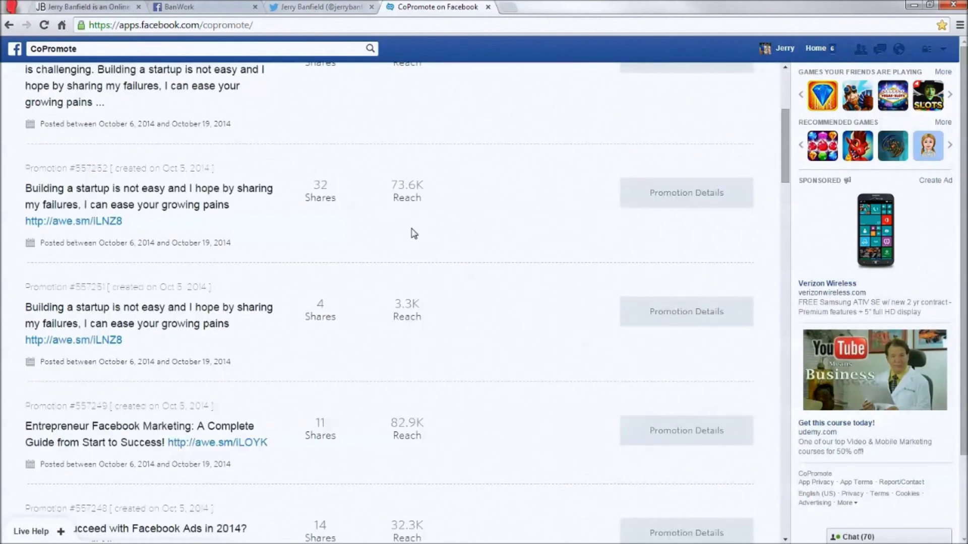
{"action": "scroll", "coordinate": [413, 233], "scroll_direction": "down", "scroll_amount": 11}
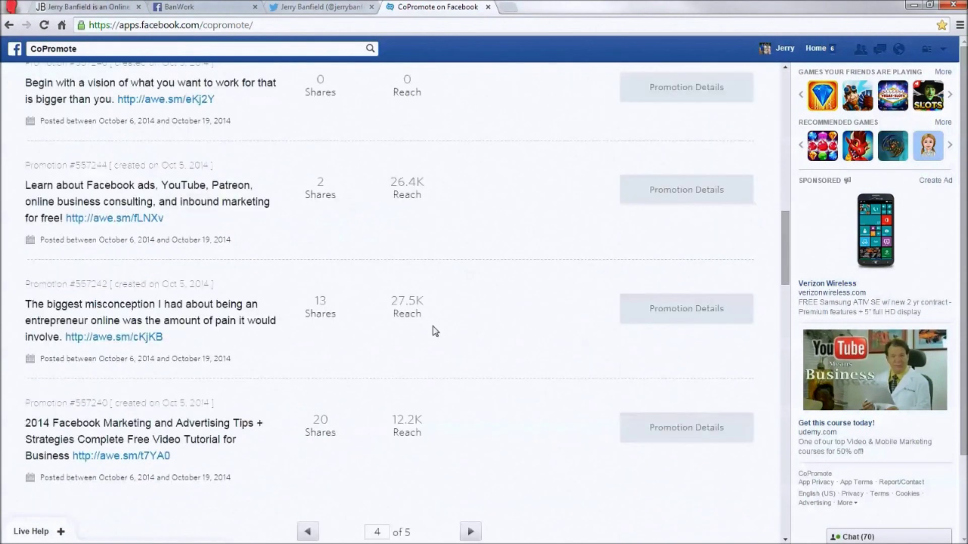
{"action": "scroll", "coordinate": [434, 331], "scroll_direction": "down", "scroll_amount": 1}
{"action": "left_click", "coordinate": [471, 469]}
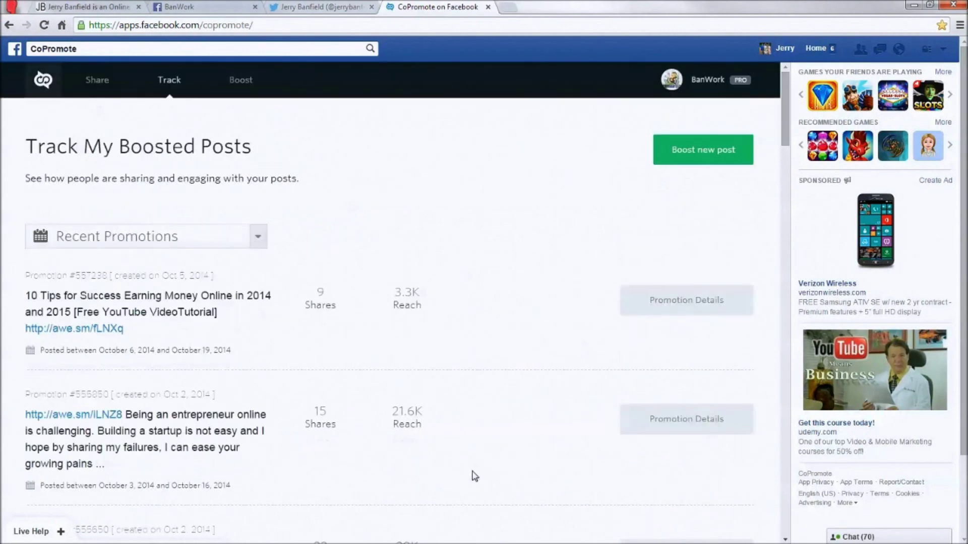
{"action": "scroll", "coordinate": [456, 355], "scroll_direction": "down", "scroll_amount": 10}
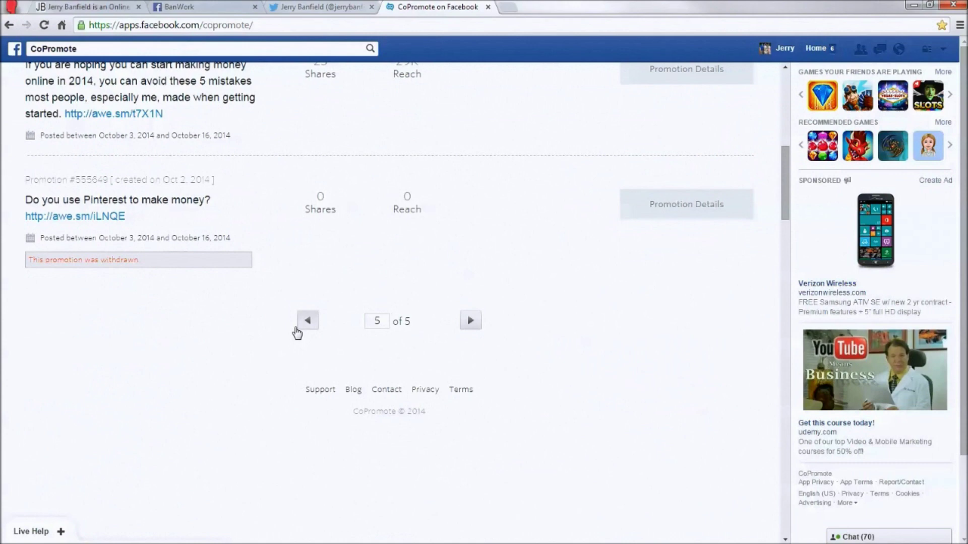
{"action": "scroll", "coordinate": [309, 330], "scroll_direction": "up", "scroll_amount": 10}
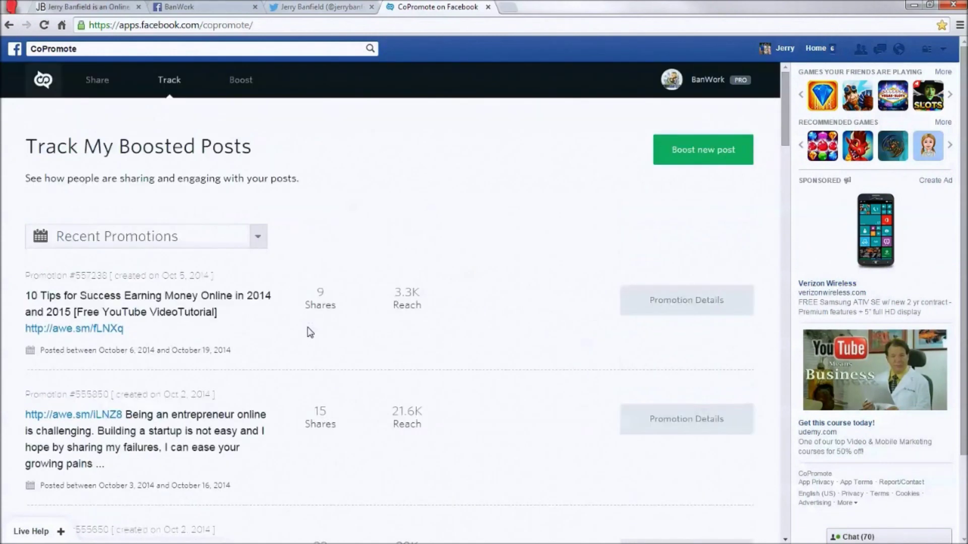
Step: Open the Share feed and scroll to My Reach of 4,085,867 and My Scheduled Shares
{"action": "left_click", "coordinate": [98, 81]}
{"action": "scroll", "coordinate": [179, 156], "scroll_direction": "down", "scroll_amount": 5}
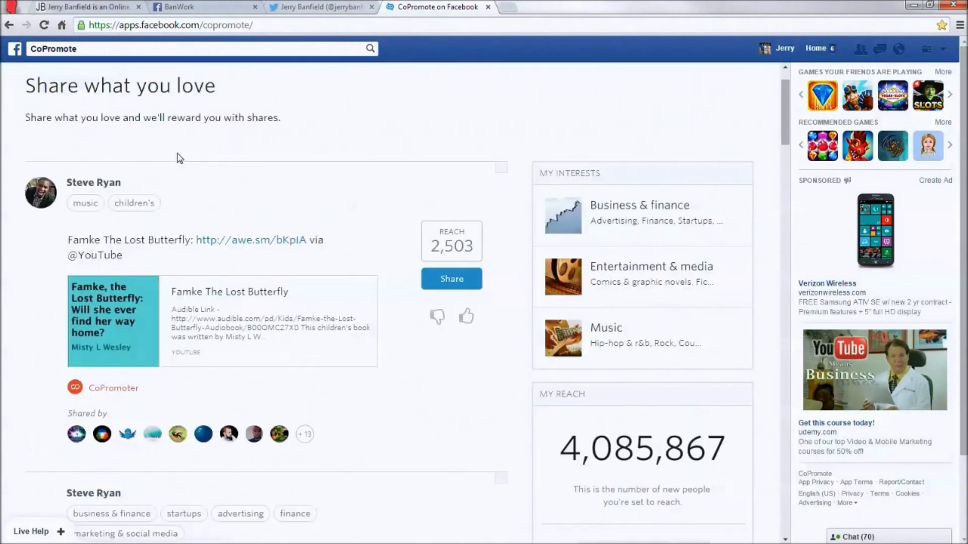
{"action": "scroll", "coordinate": [303, 252], "scroll_direction": "up", "scroll_amount": 5}
{"action": "scroll", "coordinate": [295, 270], "scroll_direction": "down", "scroll_amount": 5}
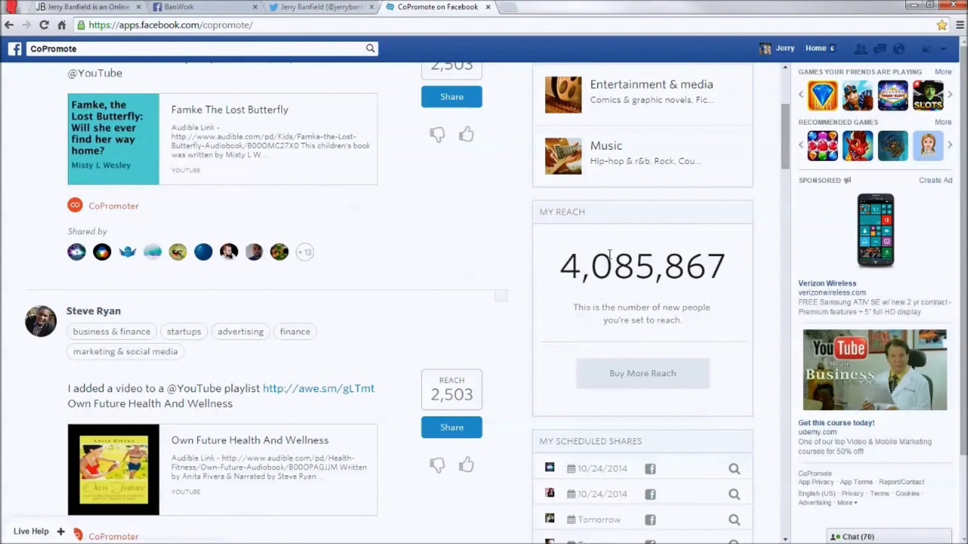
{"action": "scroll", "coordinate": [610, 254], "scroll_direction": "down", "scroll_amount": 3}
Step: Go to the top of the BanWork Facebook page, then open an incognito window with Ctrl+Shift+N
{"action": "left_click", "coordinate": [191, 7]}
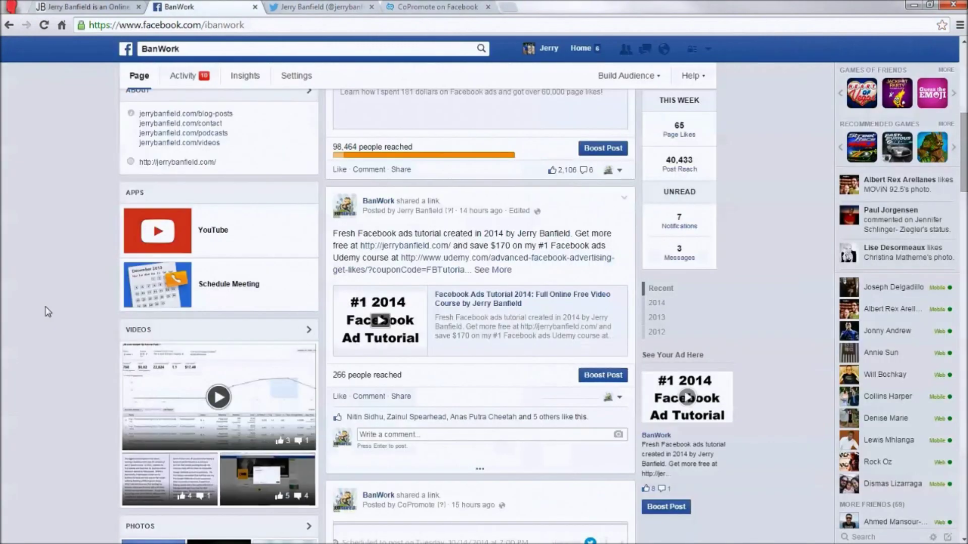
{"action": "scroll", "coordinate": [281, 328], "scroll_direction": "up", "scroll_amount": 6}
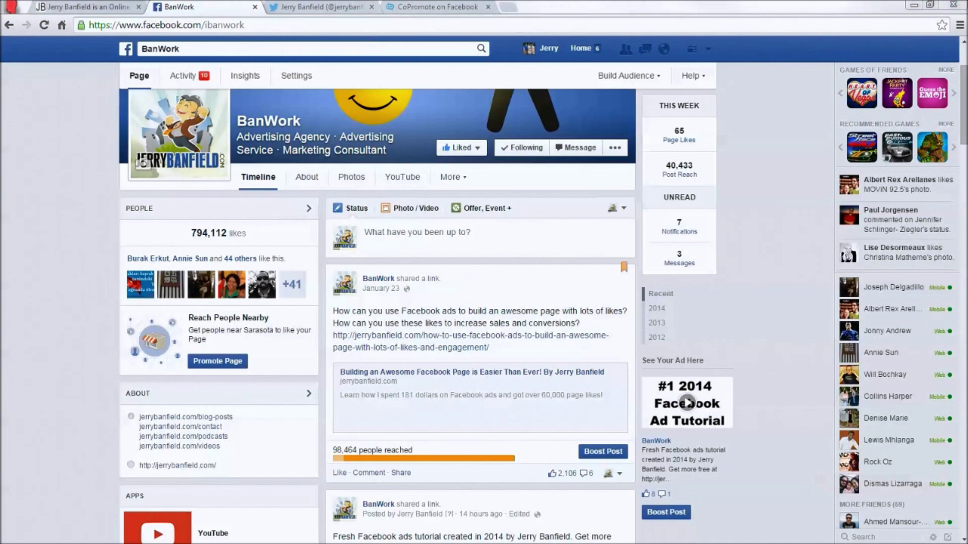
{"action": "key", "text": "ctrl+shift+n"}
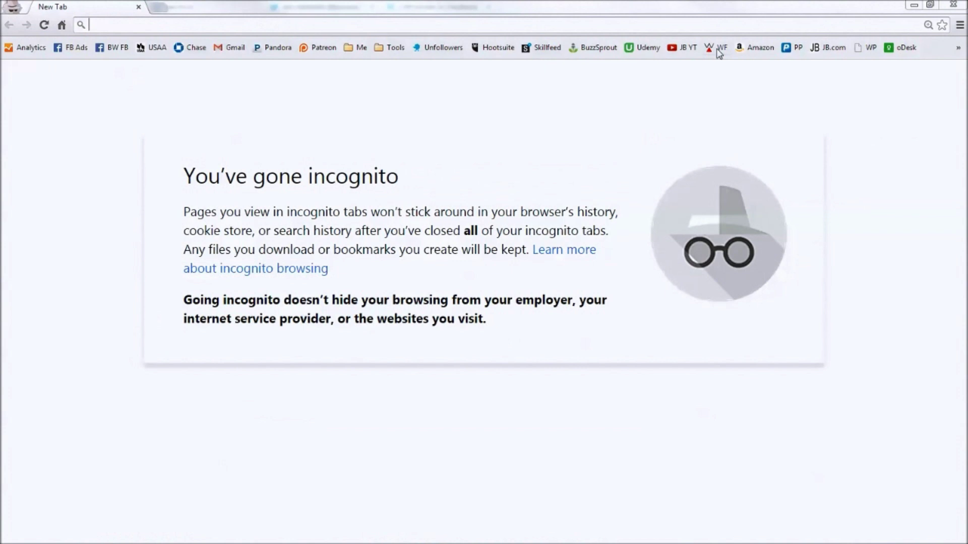
Step: Open the JB YT channel and search YouTube for 'facebook ads 2014', scrolling the results
{"action": "left_click", "coordinate": [683, 48]}
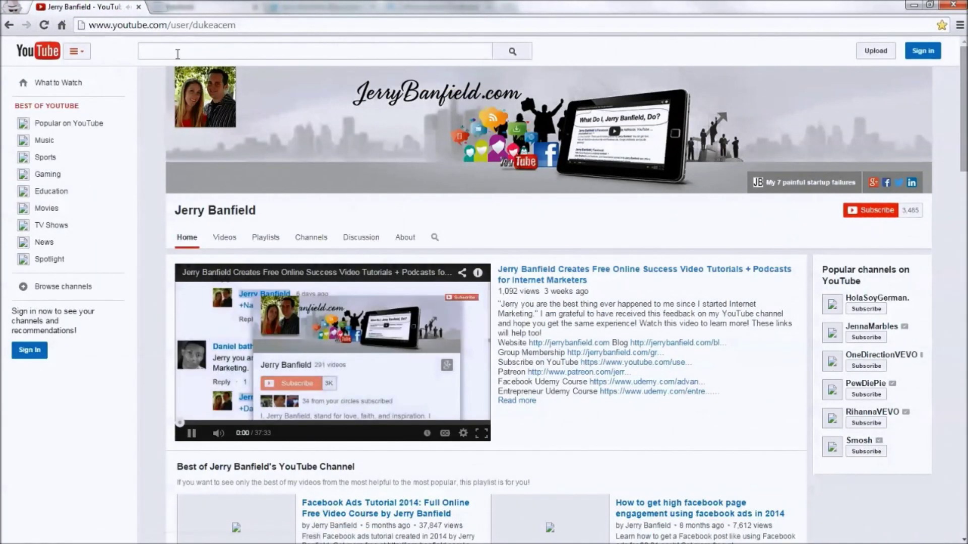
{"action": "left_click", "coordinate": [177, 53]}
{"action": "type", "text": "fac"}
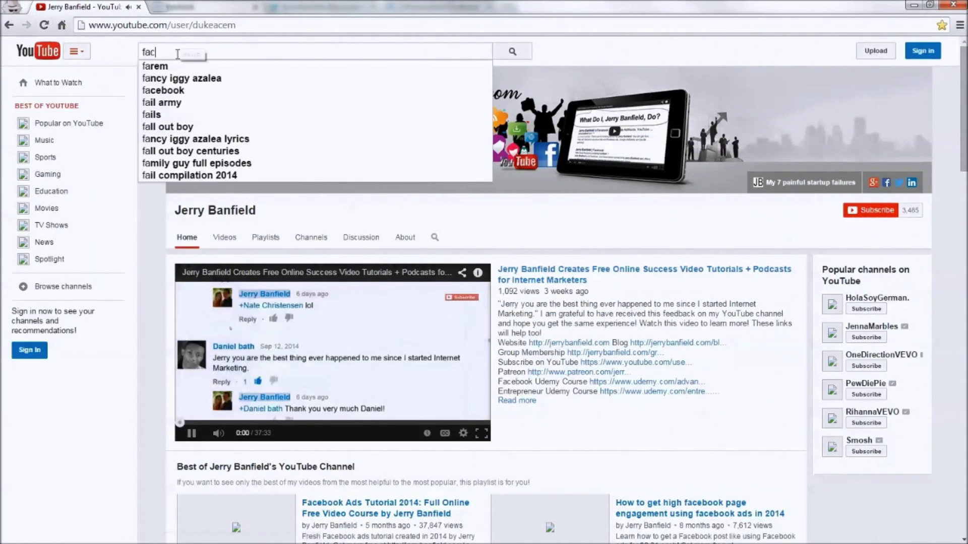
{"action": "type", "text": "ebook ads 2014"}
{"action": "key", "text": "Return"}
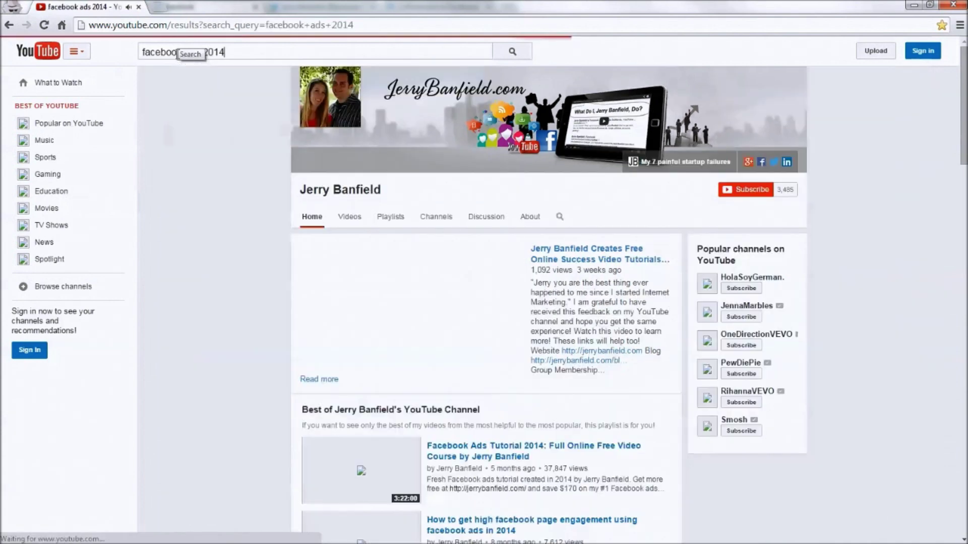
{"action": "scroll", "coordinate": [504, 176], "scroll_direction": "down", "scroll_amount": 1}
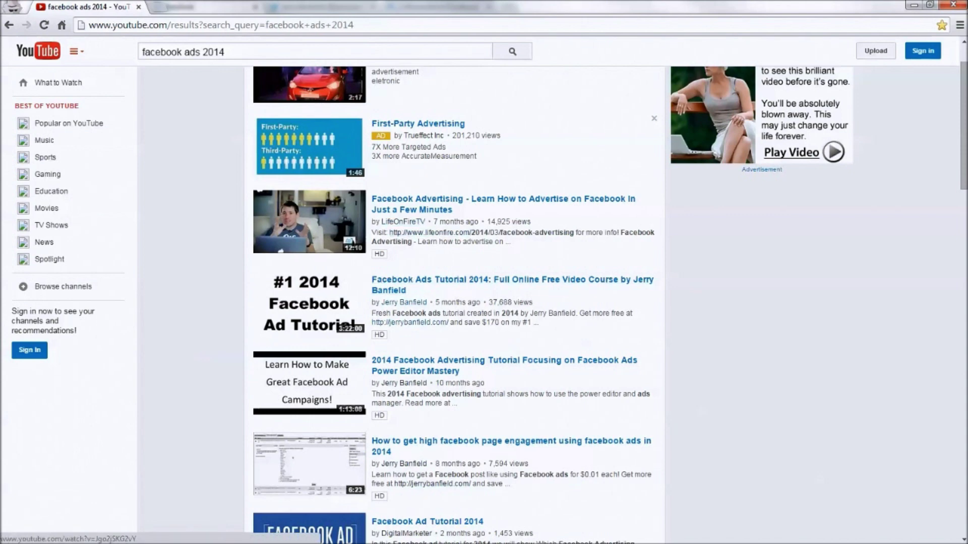
{"action": "scroll", "coordinate": [472, 368], "scroll_direction": "down", "scroll_amount": 4}
{"action": "scroll", "coordinate": [471, 368], "scroll_direction": "up", "scroll_amount": 5}
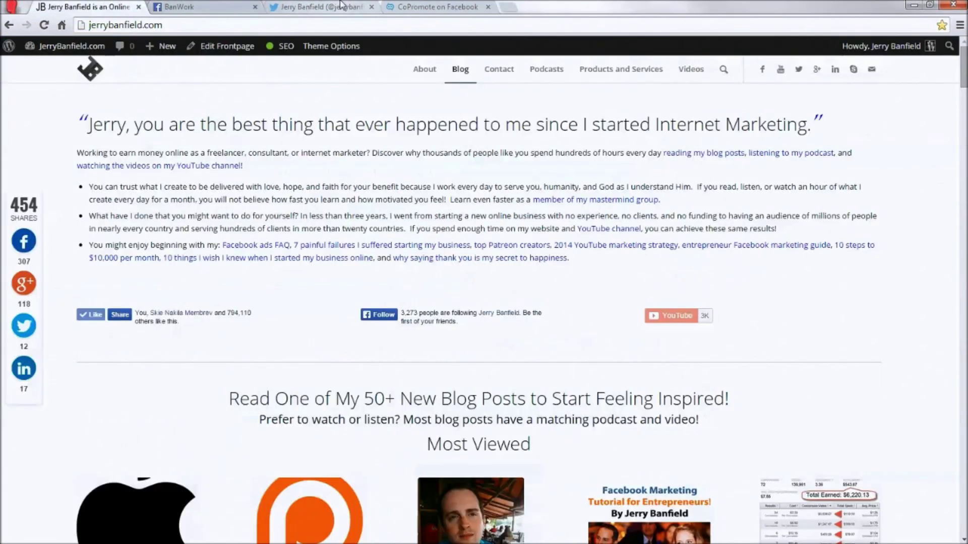
Step: Glance at the Twitter profile, then return to the CoPromote page
{"action": "left_click", "coordinate": [333, 7]}
{"action": "left_click", "coordinate": [456, 6]}
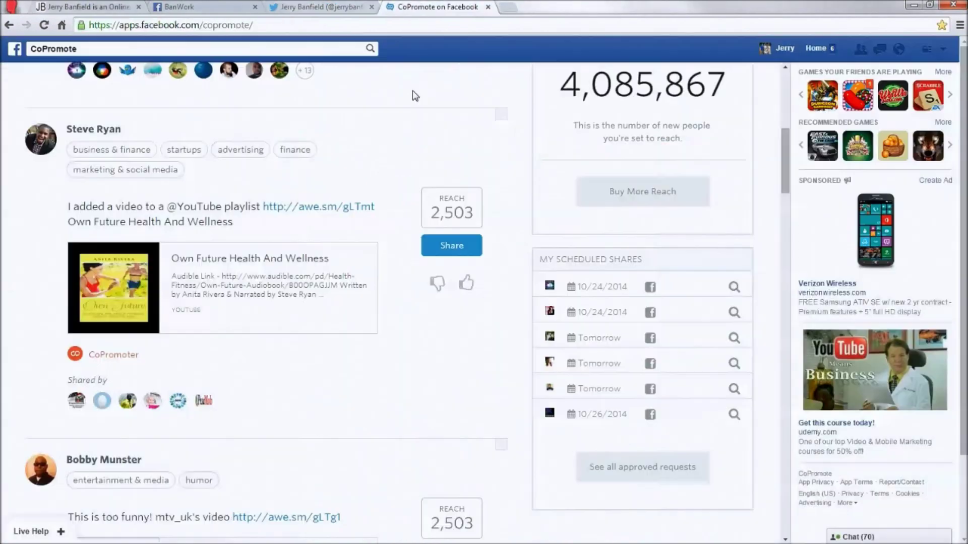
{"action": "scroll", "coordinate": [663, 238], "scroll_direction": "up", "scroll_amount": 3}
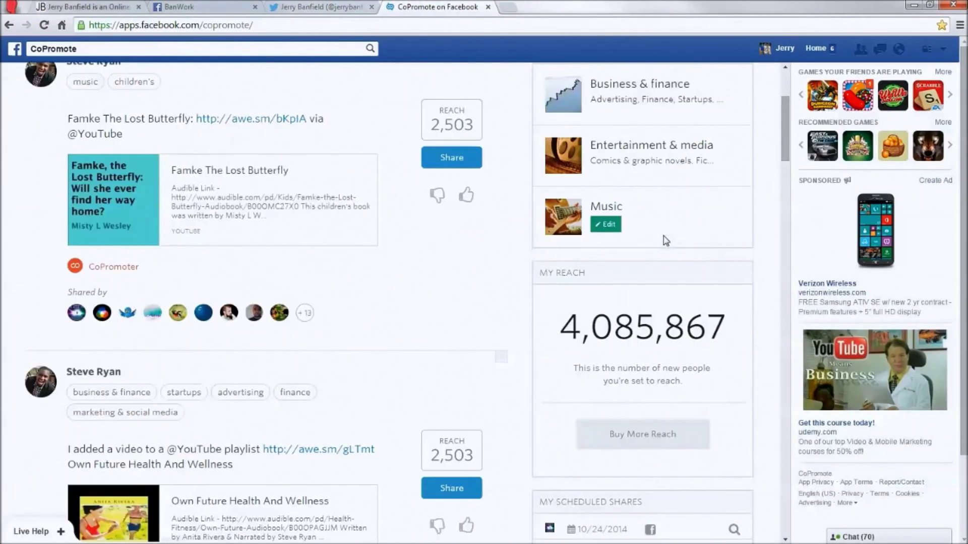
{"action": "scroll", "coordinate": [663, 237], "scroll_direction": "down", "scroll_amount": 4}
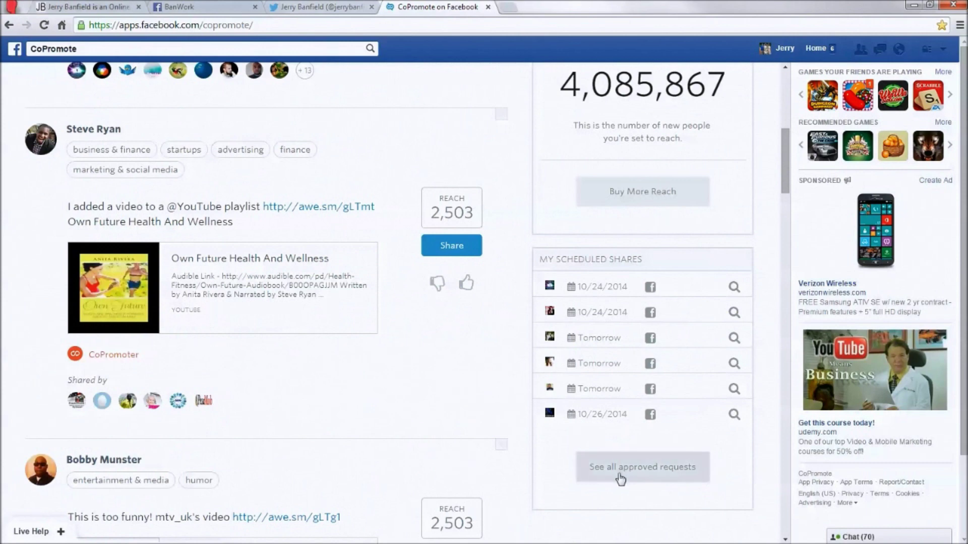
Step: Open all approved requests and scroll through the Scheduled list
{"action": "left_click", "coordinate": [621, 471]}
{"action": "scroll", "coordinate": [546, 209], "scroll_direction": "down", "scroll_amount": 8}
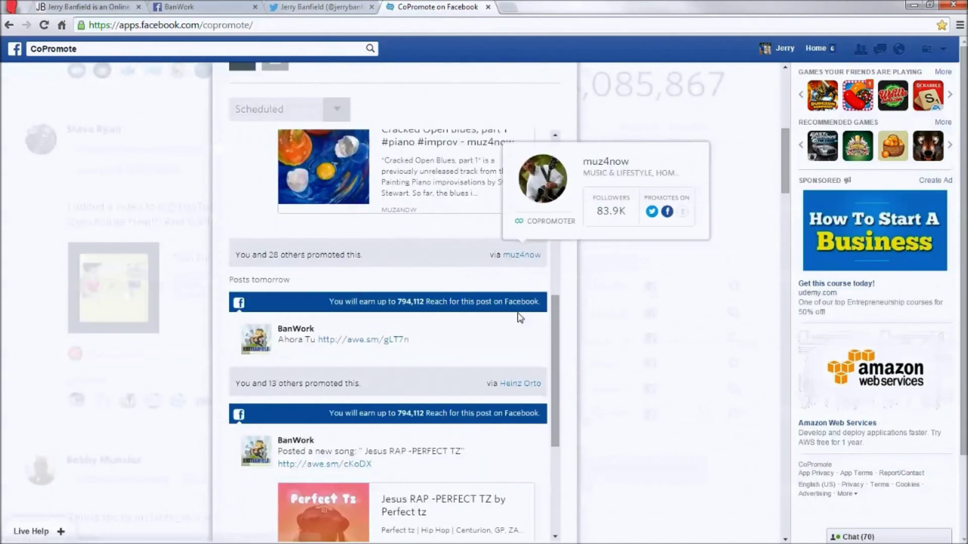
{"action": "scroll", "coordinate": [383, 322], "scroll_direction": "down", "scroll_amount": 8}
{"action": "scroll", "coordinate": [431, 362], "scroll_direction": "up", "scroll_amount": 15}
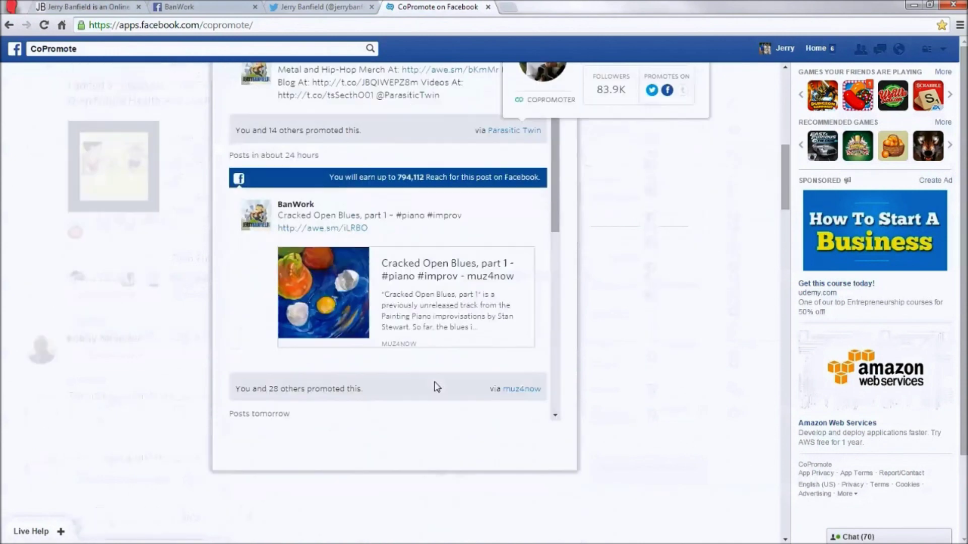
{"action": "scroll", "coordinate": [409, 403], "scroll_direction": "down", "scroll_amount": 3}
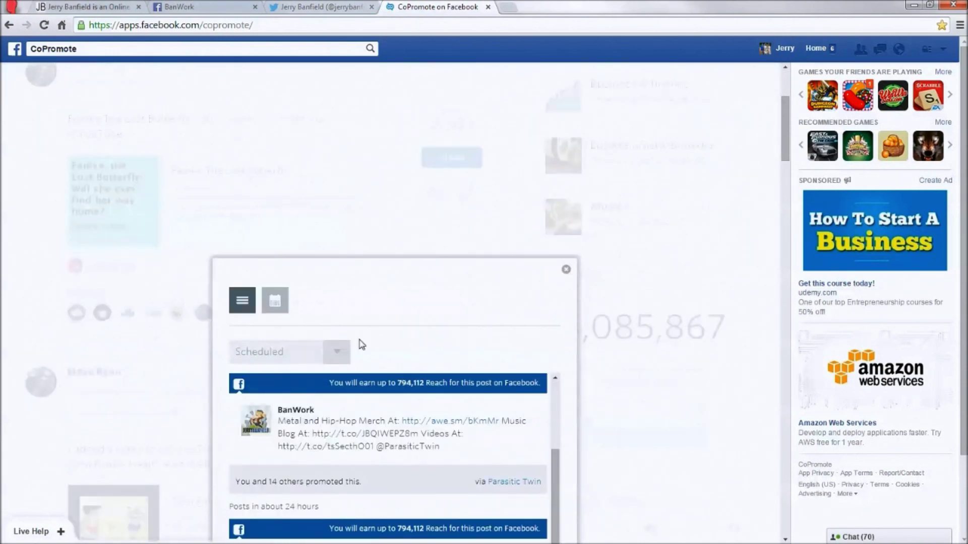
Step: Switch the list to Posted and review BanWork shares earning 794,166 reach each
{"action": "left_click", "coordinate": [333, 359]}
{"action": "left_click", "coordinate": [295, 409]}
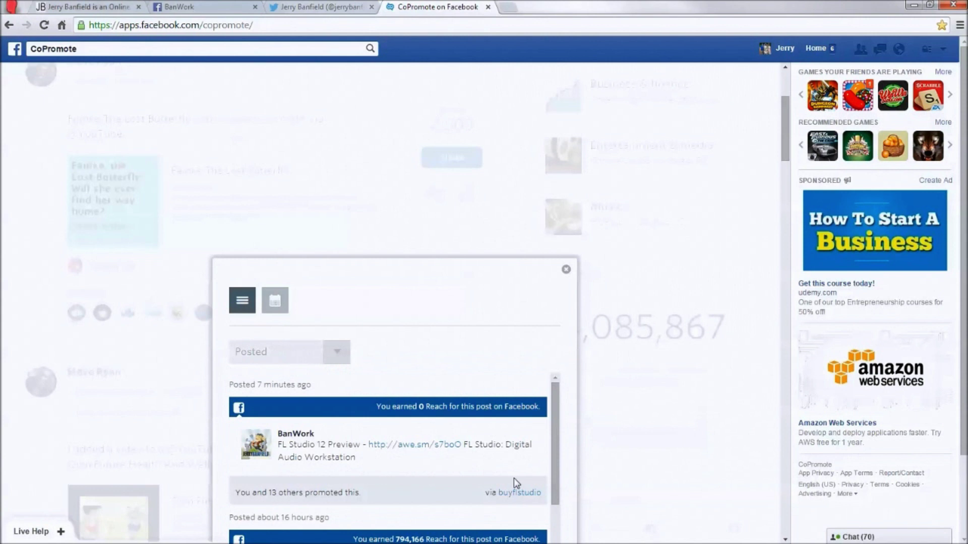
{"action": "scroll", "coordinate": [512, 484], "scroll_direction": "down", "scroll_amount": 2}
{"action": "scroll", "coordinate": [484, 493], "scroll_direction": "up", "scroll_amount": 2}
{"action": "left_click_drag", "start_coordinate": [784, 104], "coordinate": [785, 139]}
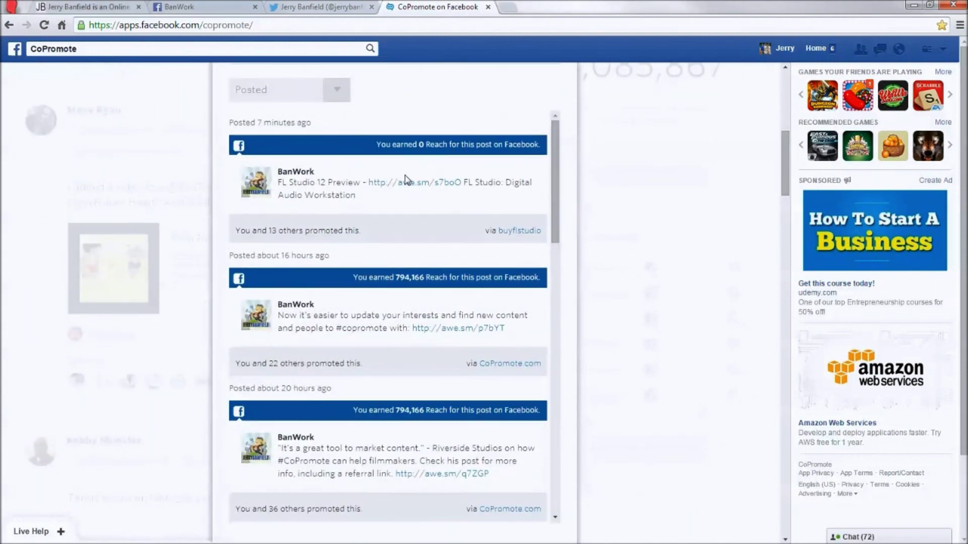
{"action": "left_click_drag", "start_coordinate": [552, 150], "coordinate": [555, 211]}
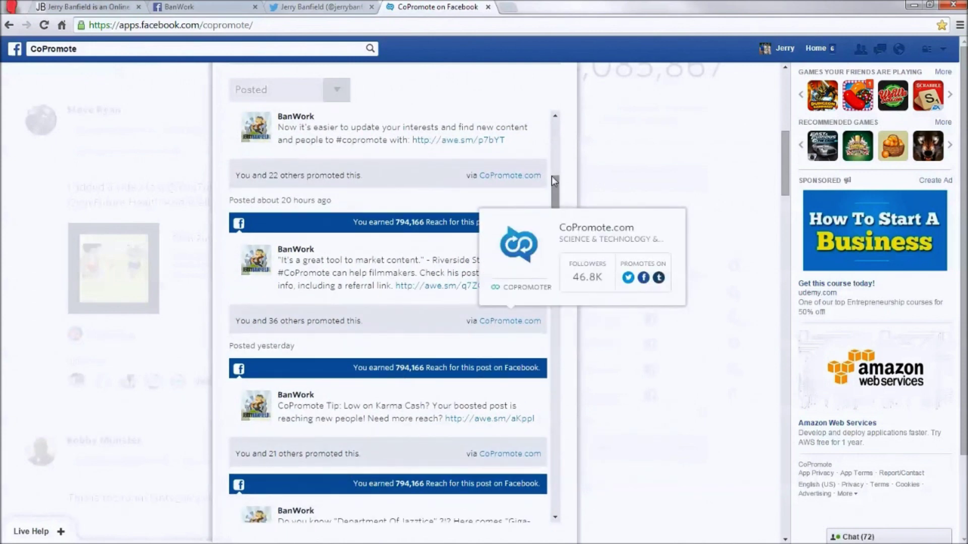
{"action": "left_click_drag", "start_coordinate": [556, 183], "coordinate": [559, 316]}
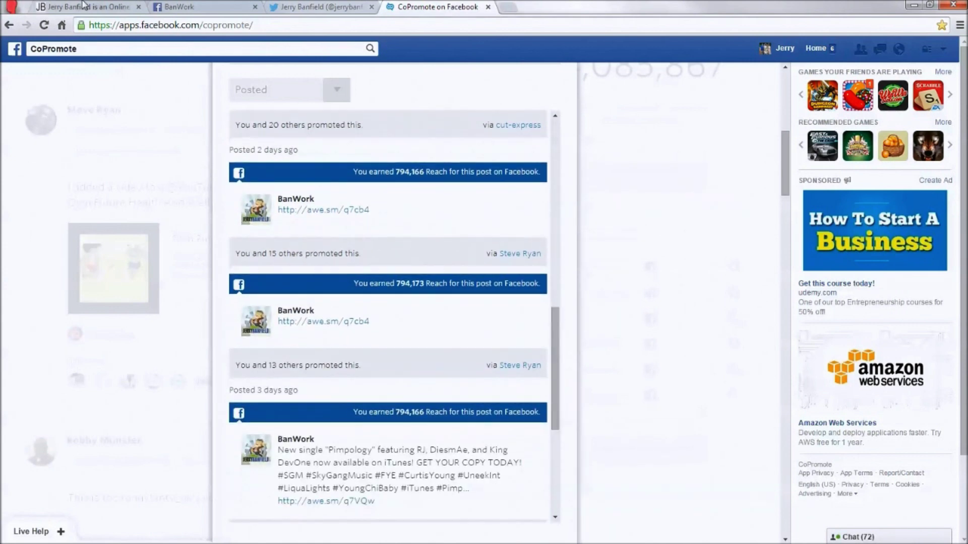
Step: Return to the BanWork Facebook page and scroll to the tutorial post reaching 266 people
{"action": "key", "text": "ctrl+2"}
{"action": "scroll", "coordinate": [567, 316], "scroll_direction": "down", "scroll_amount": 4}
{"action": "scroll", "coordinate": [567, 316], "scroll_direction": "down", "scroll_amount": 1}
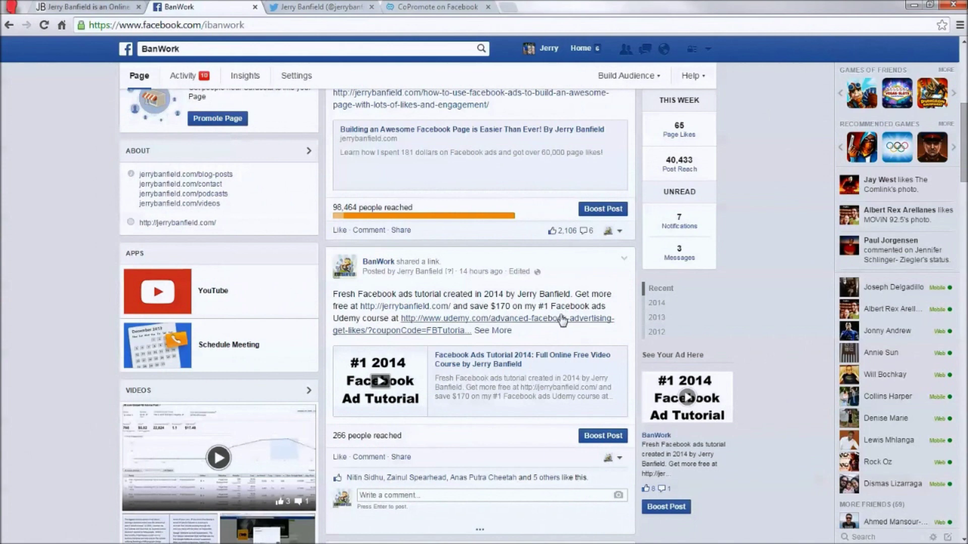
Step: Hide the Arabic link comment under the 'Low on Karma Cash' post, then return to the page top
{"action": "scroll", "coordinate": [564, 315], "scroll_direction": "down", "scroll_amount": 4}
{"action": "scroll", "coordinate": [562, 319], "scroll_direction": "down", "scroll_amount": 2}
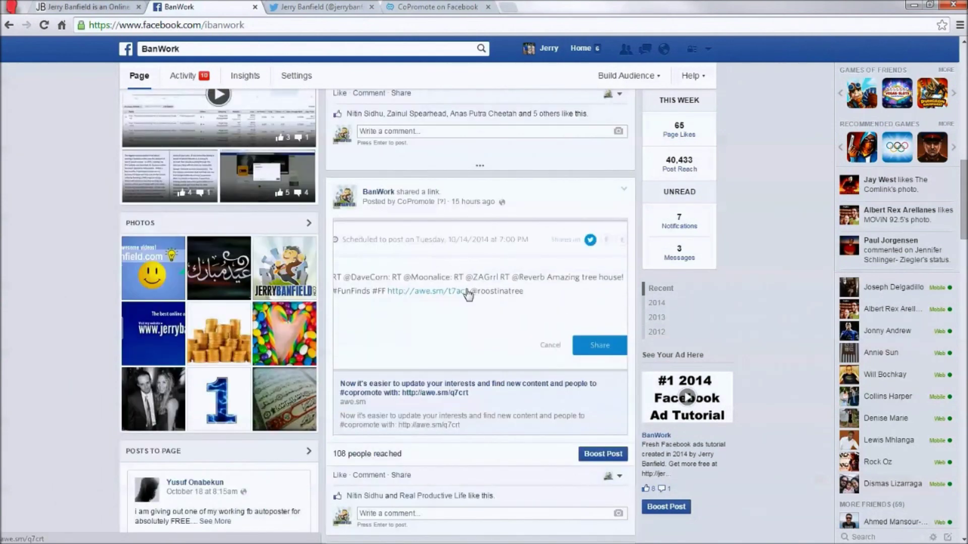
{"action": "scroll", "coordinate": [462, 302], "scroll_direction": "down", "scroll_amount": 1}
{"action": "scroll", "coordinate": [460, 315], "scroll_direction": "down", "scroll_amount": 5}
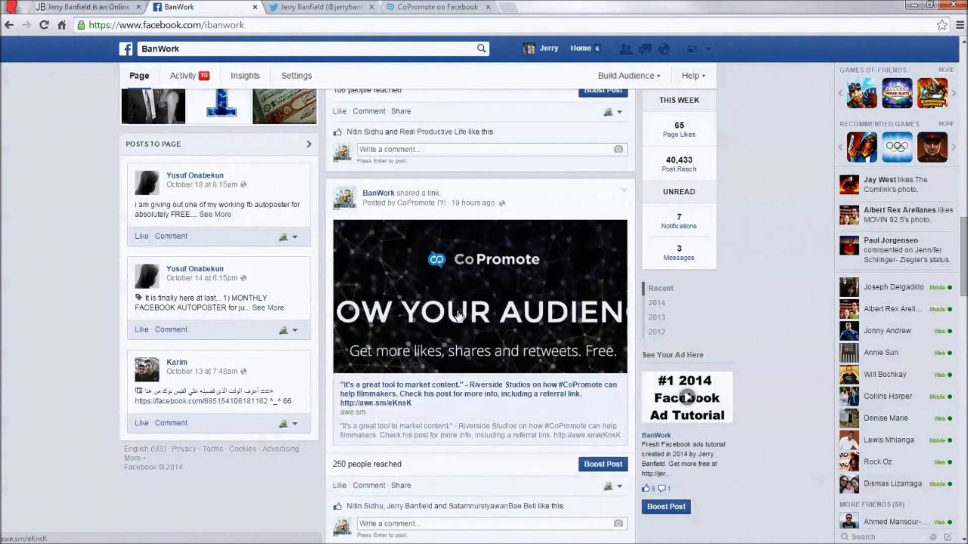
{"action": "scroll", "coordinate": [458, 315], "scroll_direction": "down", "scroll_amount": 5}
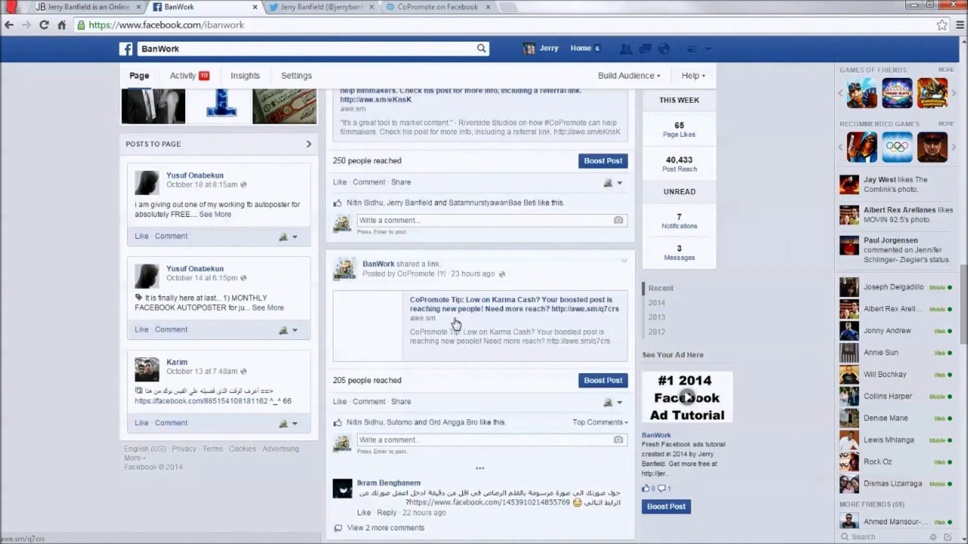
{"action": "left_click", "coordinate": [622, 481]}
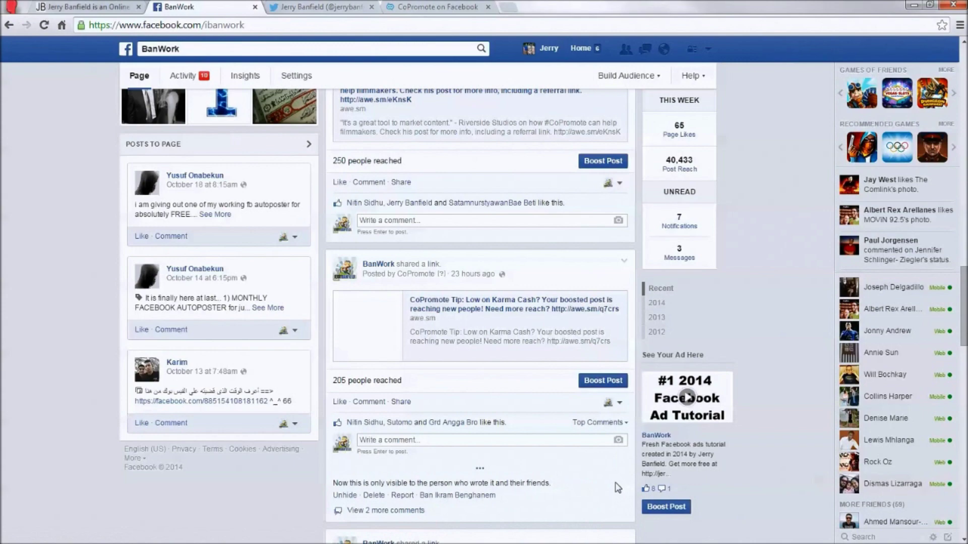
{"action": "scroll", "coordinate": [460, 367], "scroll_direction": "down", "scroll_amount": 5}
{"action": "scroll", "coordinate": [416, 434], "scroll_direction": "up", "scroll_amount": 12}
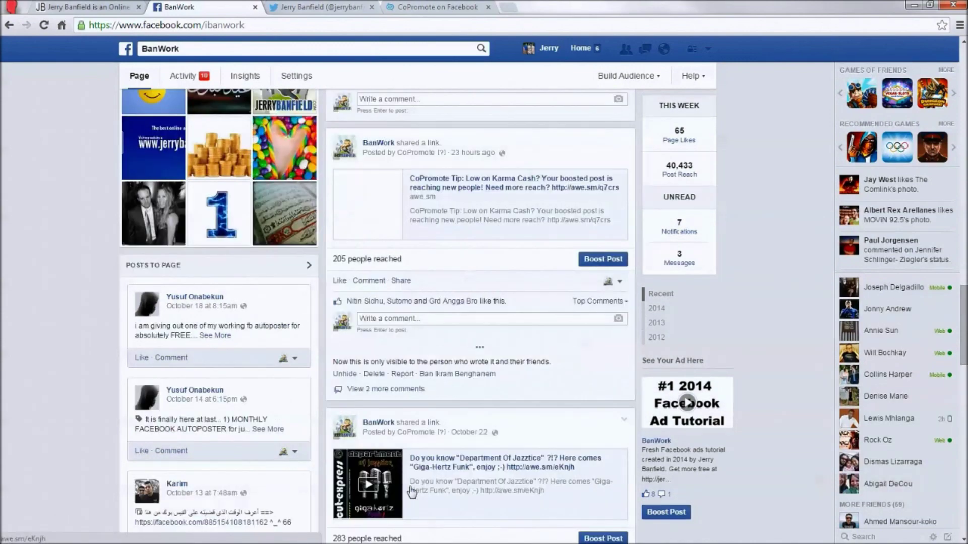
{"action": "scroll", "coordinate": [412, 492], "scroll_direction": "up", "scroll_amount": 7}
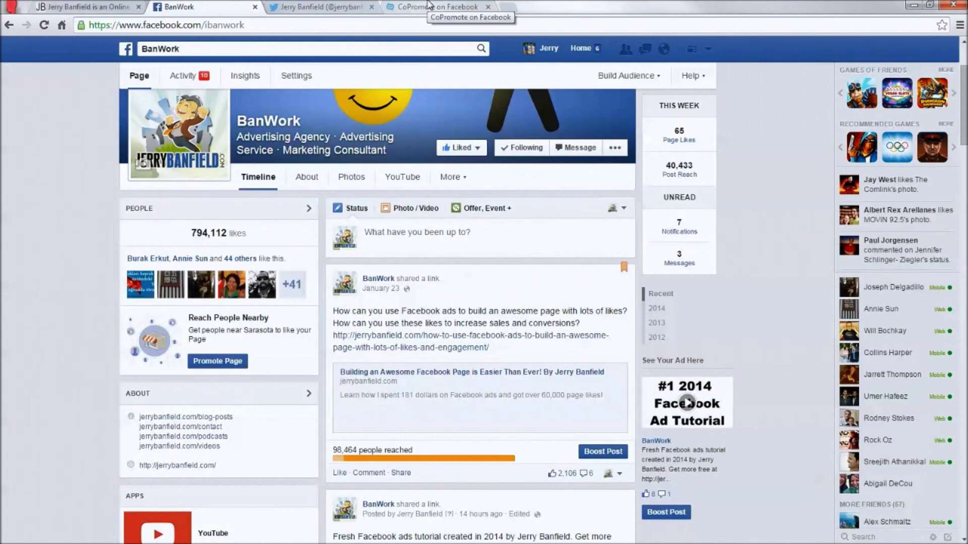
Step: Close CoPromote's approved-requests panel to get back to the Share feed
{"action": "left_click", "coordinate": [429, 5]}
{"action": "scroll", "coordinate": [420, 416], "scroll_direction": "down", "scroll_amount": 3}
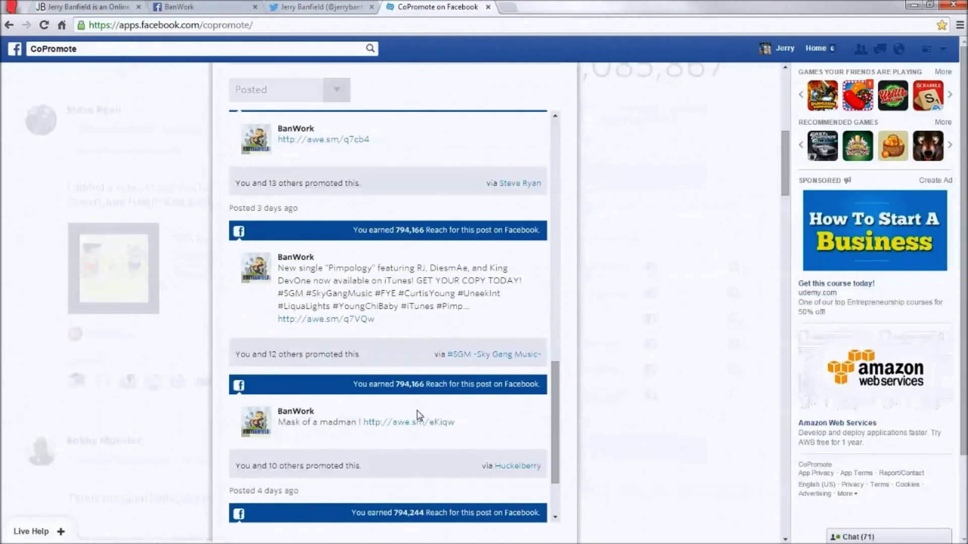
{"action": "scroll", "coordinate": [455, 330], "scroll_direction": "up", "scroll_amount": 12}
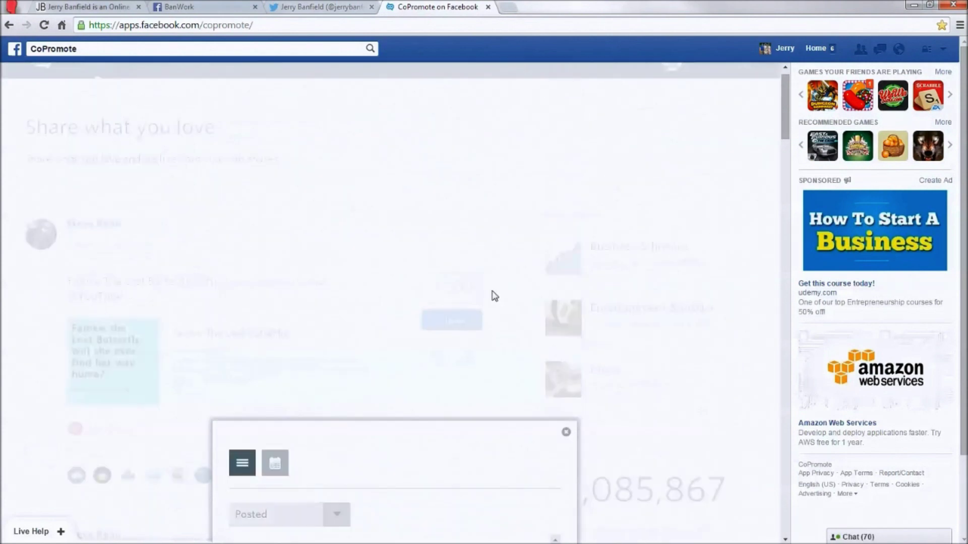
{"action": "left_click", "coordinate": [566, 433]}
{"action": "scroll", "coordinate": [608, 344], "scroll_direction": "down", "scroll_amount": 3}
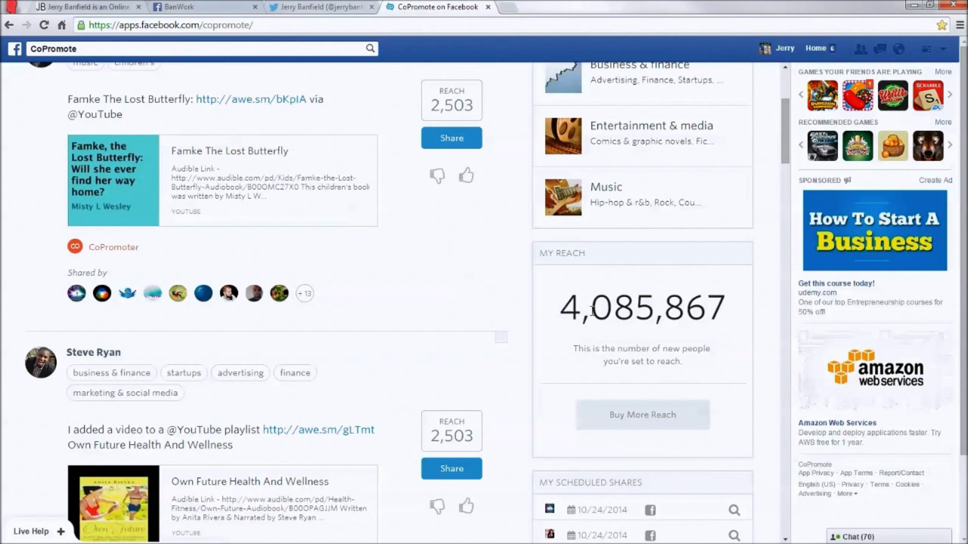
{"action": "scroll", "coordinate": [540, 350], "scroll_direction": "down", "scroll_amount": 3}
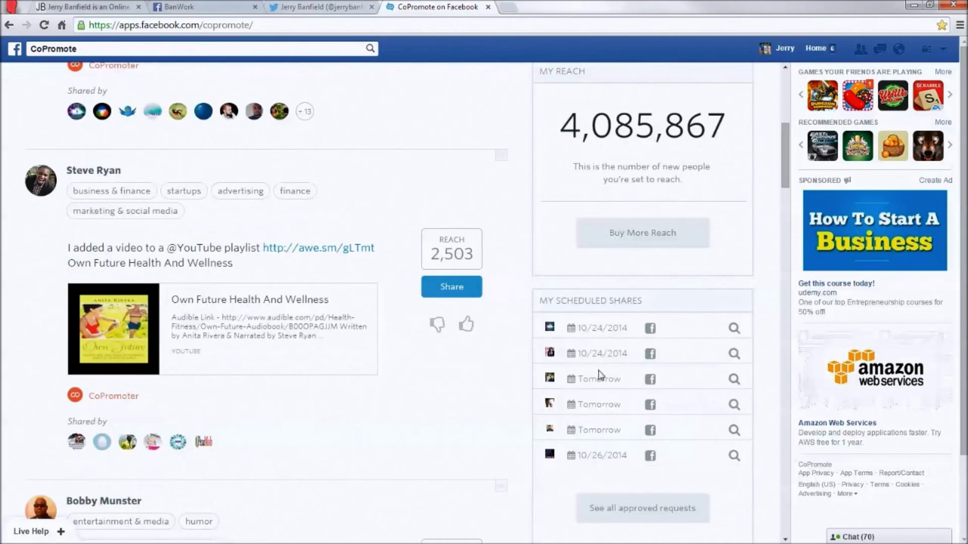
Step: Browse the BanWork Facebook timeline and return to its top
{"action": "left_click", "coordinate": [202, 6]}
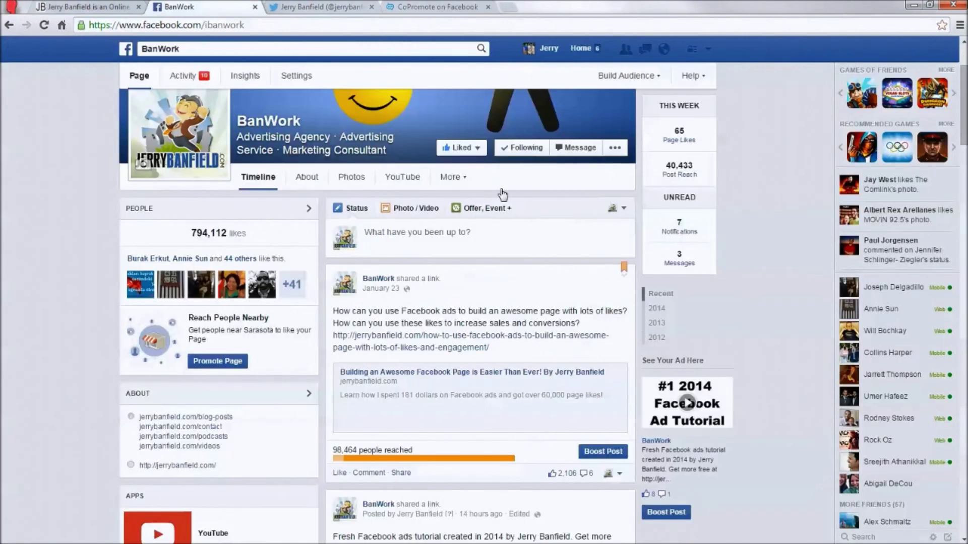
{"action": "scroll", "coordinate": [501, 190], "scroll_direction": "down", "scroll_amount": 5}
{"action": "scroll", "coordinate": [512, 325], "scroll_direction": "down", "scroll_amount": 9}
{"action": "scroll", "coordinate": [517, 302], "scroll_direction": "up", "scroll_amount": 4}
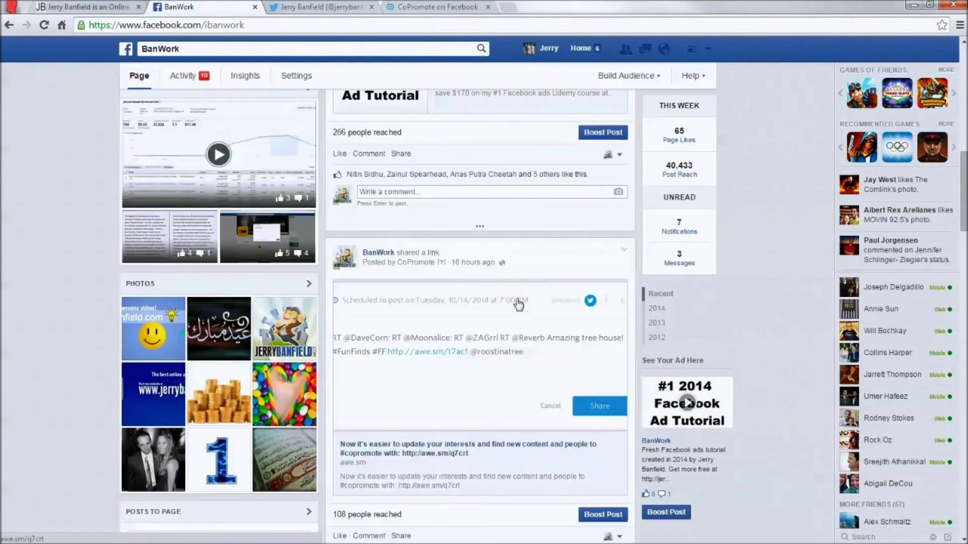
{"action": "scroll", "coordinate": [496, 297], "scroll_direction": "down", "scroll_amount": 2}
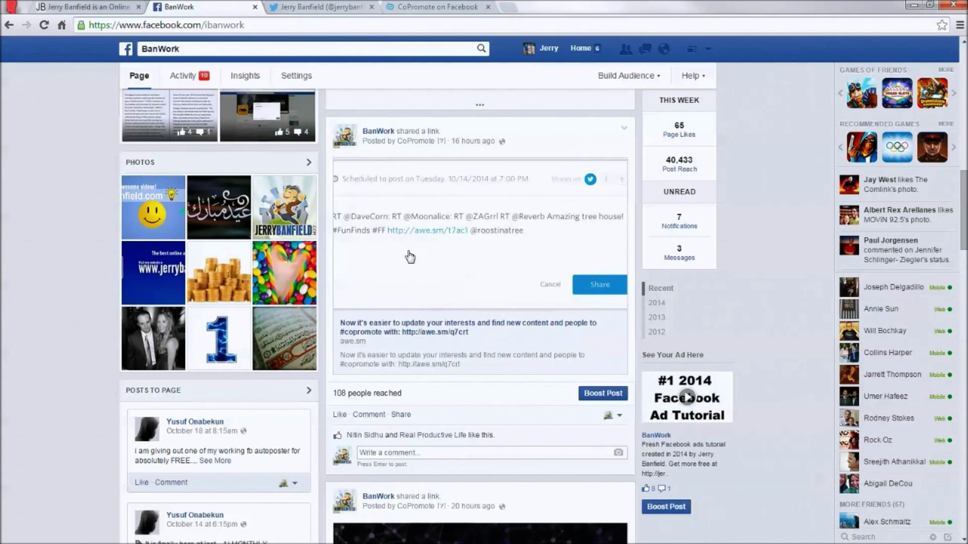
{"action": "scroll", "coordinate": [418, 285], "scroll_direction": "up", "scroll_amount": 2}
{"action": "scroll", "coordinate": [428, 290], "scroll_direction": "up", "scroll_amount": 1}
{"action": "scroll", "coordinate": [441, 295], "scroll_direction": "down", "scroll_amount": 2}
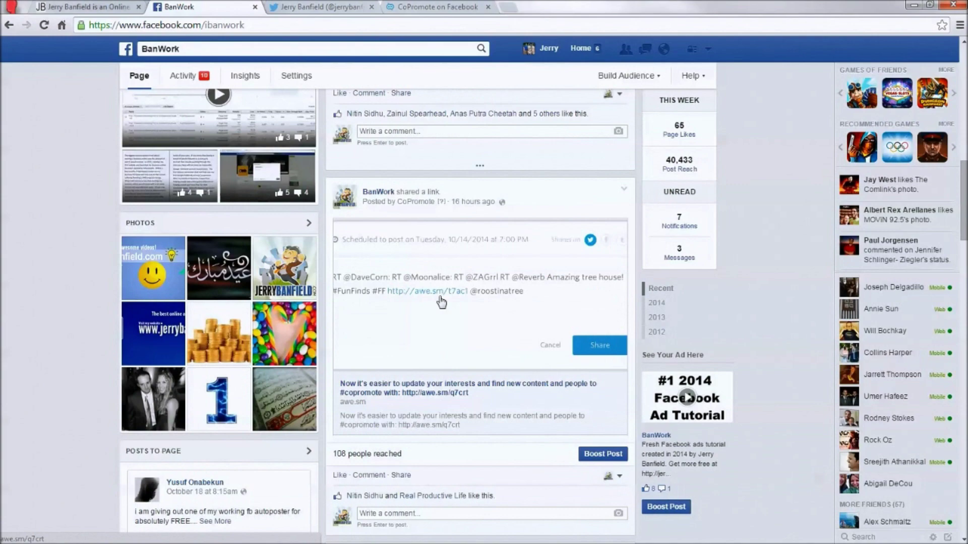
{"action": "scroll", "coordinate": [441, 300], "scroll_direction": "up", "scroll_amount": 1}
{"action": "scroll", "coordinate": [442, 301], "scroll_direction": "up", "scroll_amount": 6}
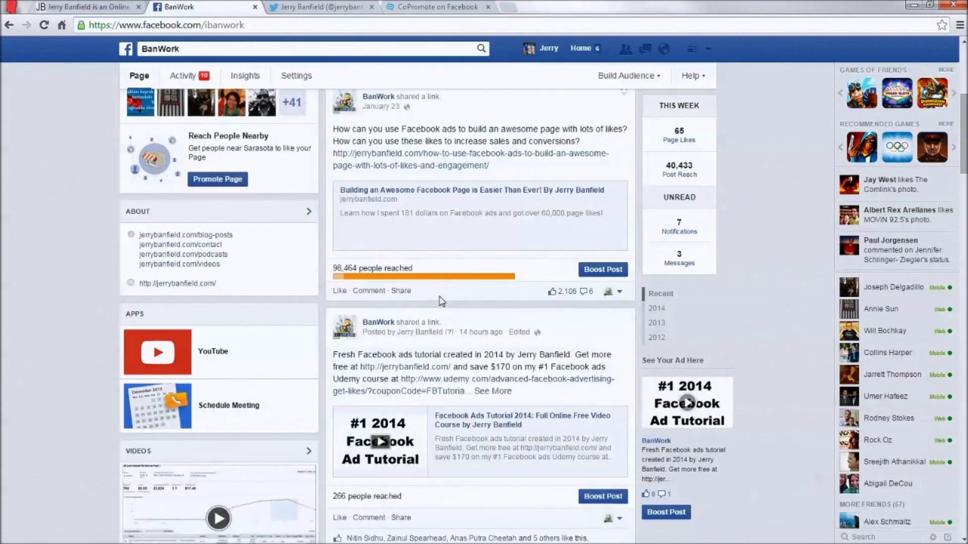
{"action": "scroll", "coordinate": [442, 301], "scroll_direction": "up", "scroll_amount": 5}
Step: Go back to the CoPromote Share feed and look over its posts
{"action": "left_click", "coordinate": [437, 7]}
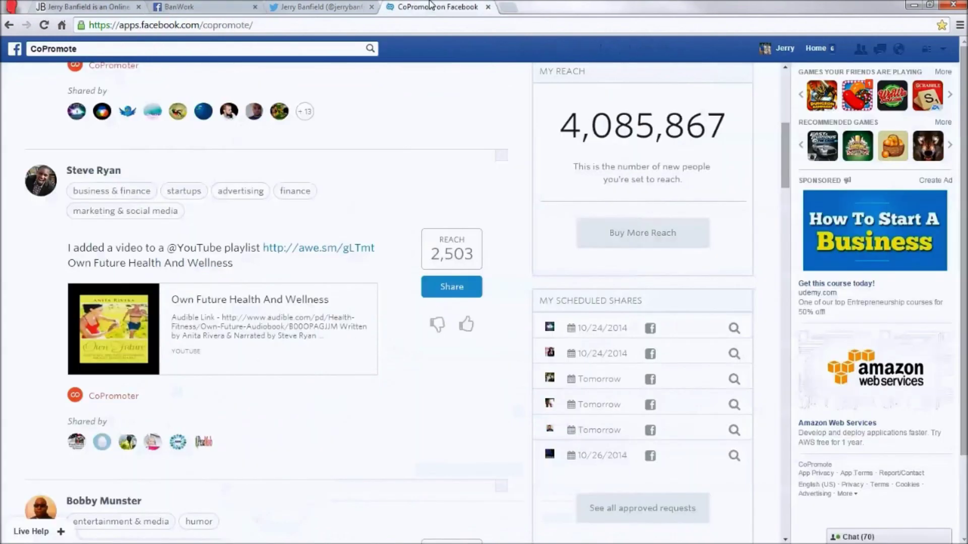
{"action": "scroll", "coordinate": [706, 172], "scroll_direction": "up", "scroll_amount": 1}
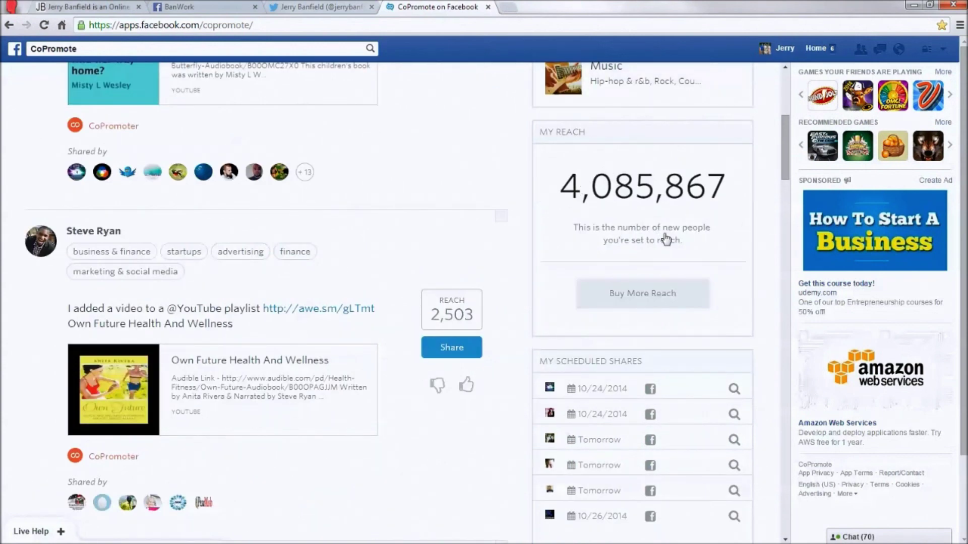
{"action": "scroll", "coordinate": [665, 239], "scroll_direction": "up", "scroll_amount": 6}
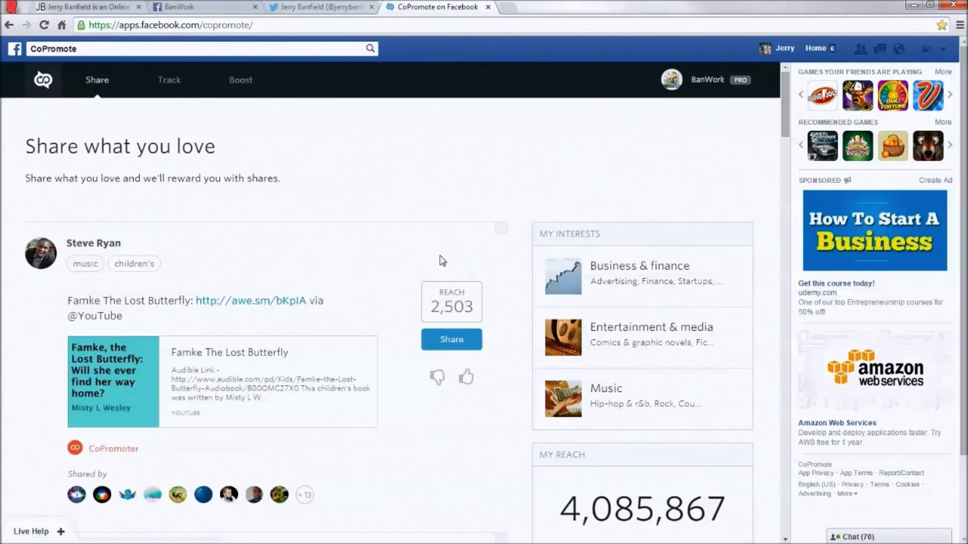
{"action": "scroll", "coordinate": [442, 260], "scroll_direction": "down", "scroll_amount": 5}
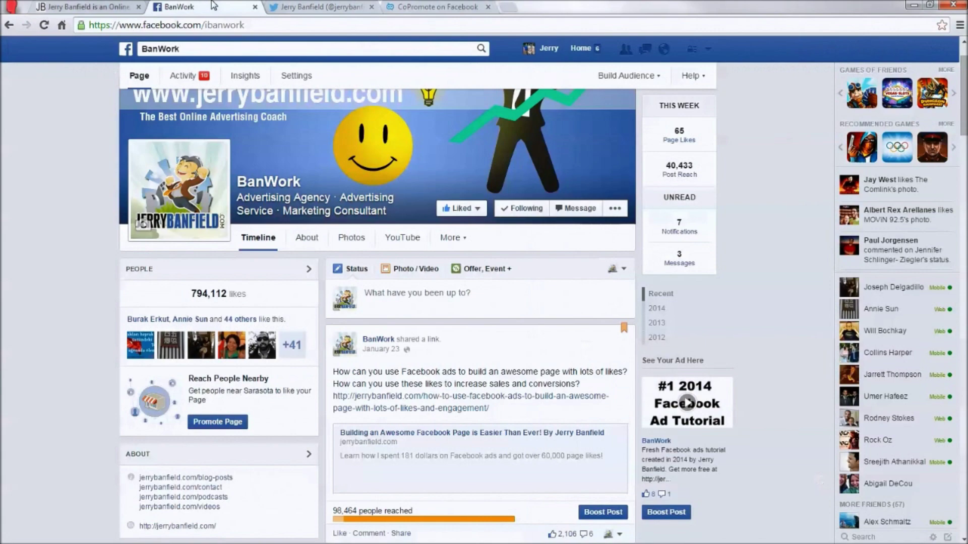
Step: Review BanWork's post reach: 266 for the latest tutorial, 108 for the CoPromote-shared link
{"action": "scroll", "coordinate": [461, 183], "scroll_direction": "down", "scroll_amount": 15}
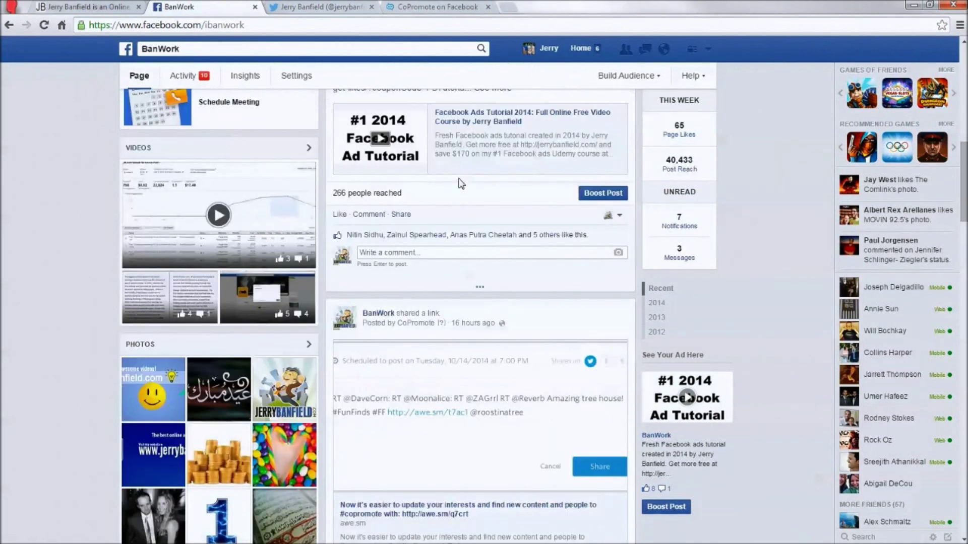
{"action": "scroll", "coordinate": [450, 198], "scroll_direction": "up", "scroll_amount": 5}
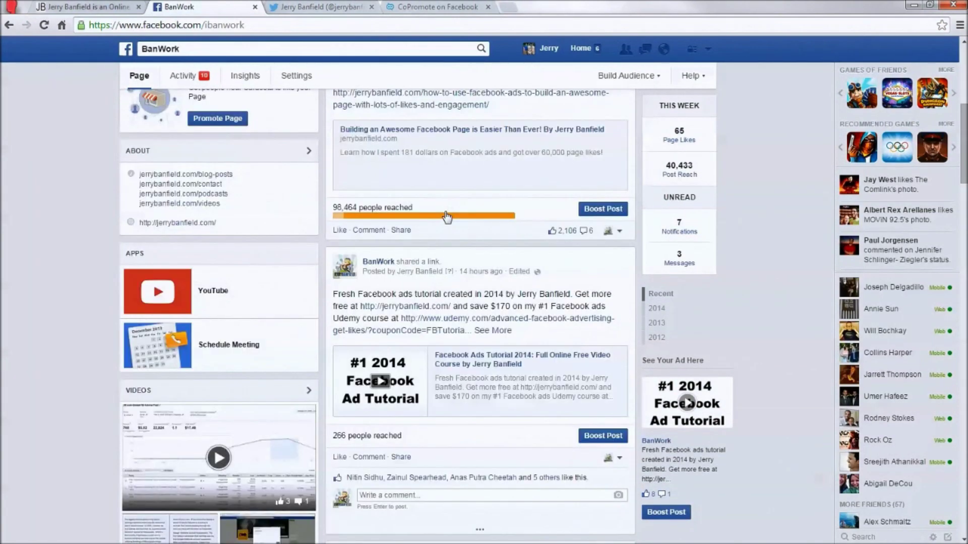
{"action": "scroll", "coordinate": [499, 282], "scroll_direction": "up", "scroll_amount": 1}
{"action": "scroll", "coordinate": [499, 304], "scroll_direction": "down", "scroll_amount": 2}
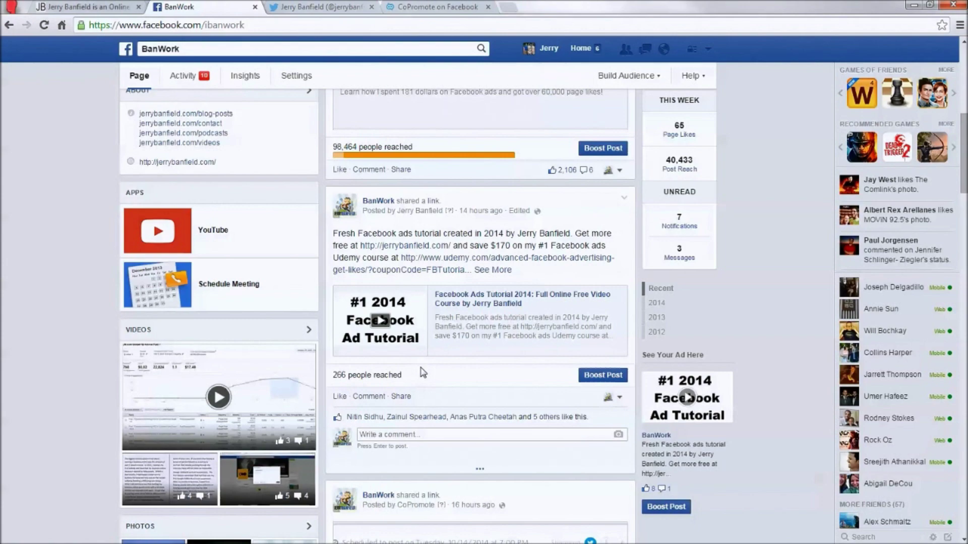
{"action": "scroll", "coordinate": [421, 370], "scroll_direction": "up", "scroll_amount": 5}
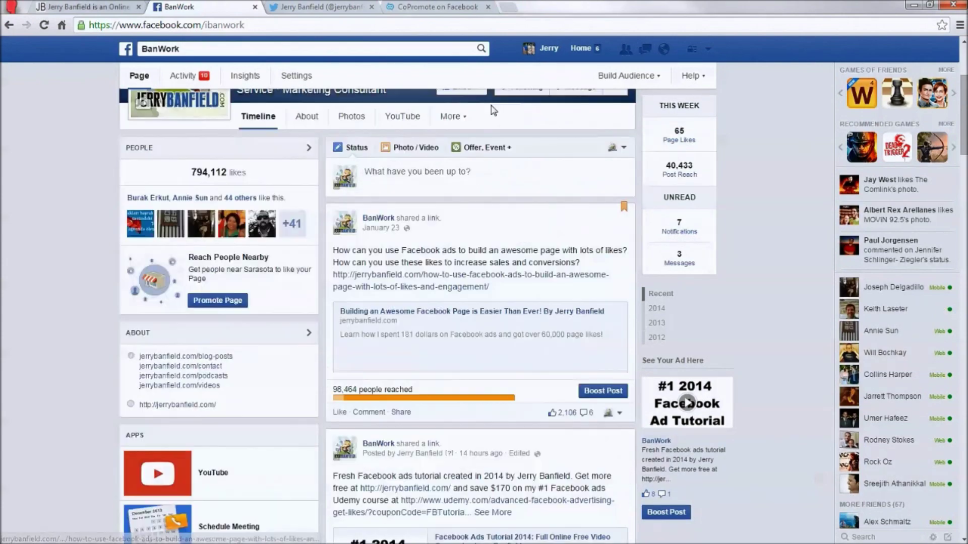
{"action": "scroll", "coordinate": [492, 108], "scroll_direction": "down", "scroll_amount": 7}
{"action": "scroll", "coordinate": [460, 251], "scroll_direction": "down", "scroll_amount": 2}
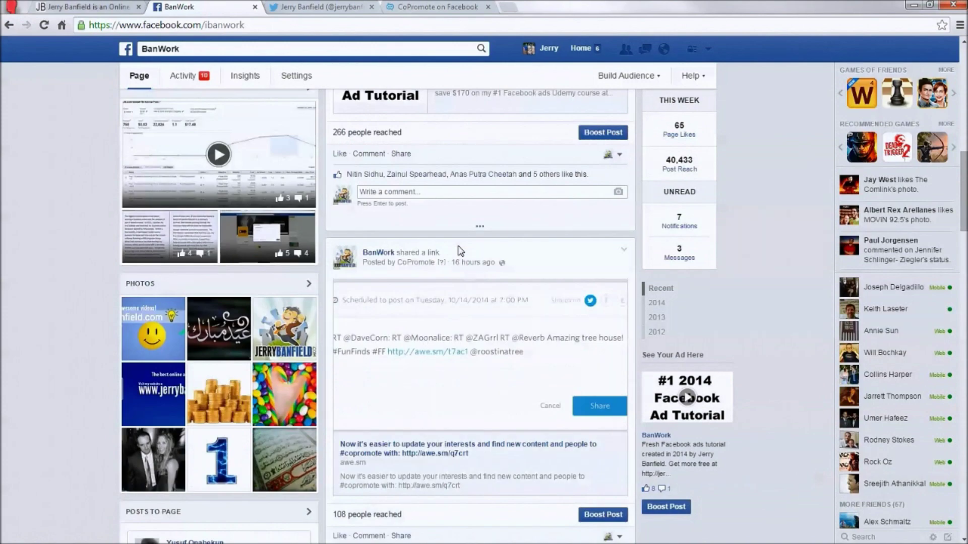
{"action": "scroll", "coordinate": [459, 249], "scroll_direction": "up", "scroll_amount": 10}
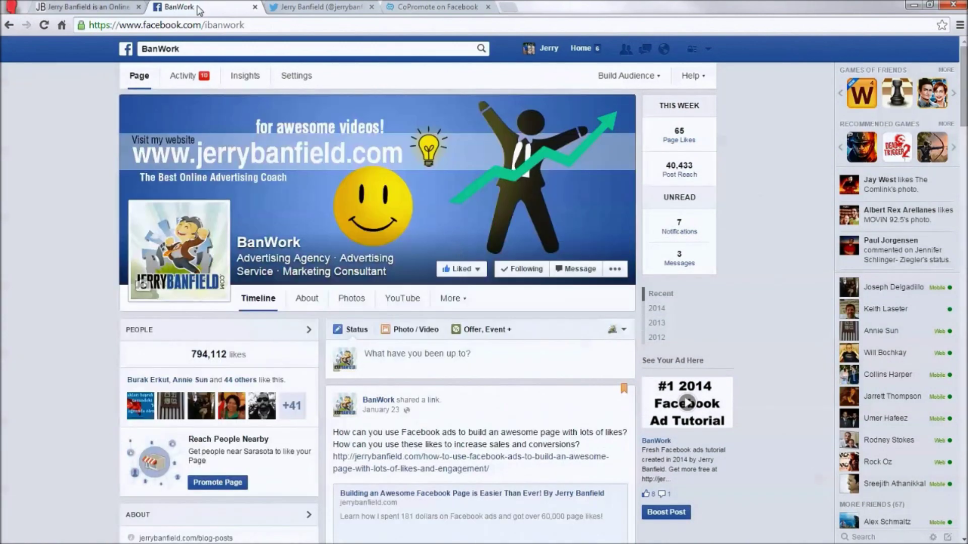
{"action": "left_click_drag", "start_coordinate": [212, 24], "coordinate": [292, 25]}
{"action": "type", "text": "hubspot"}
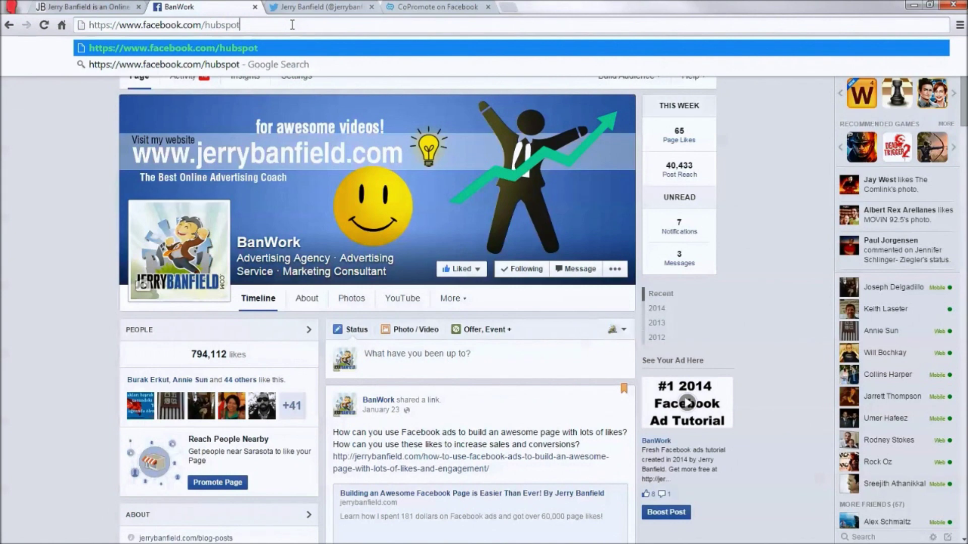
{"action": "key", "text": "Return"}
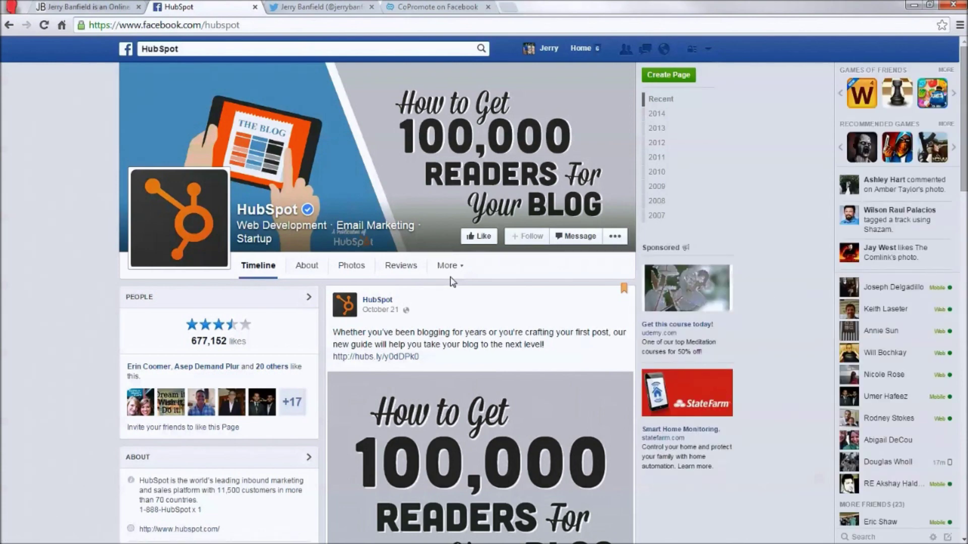
{"action": "scroll", "coordinate": [452, 281], "scroll_direction": "down", "scroll_amount": 2}
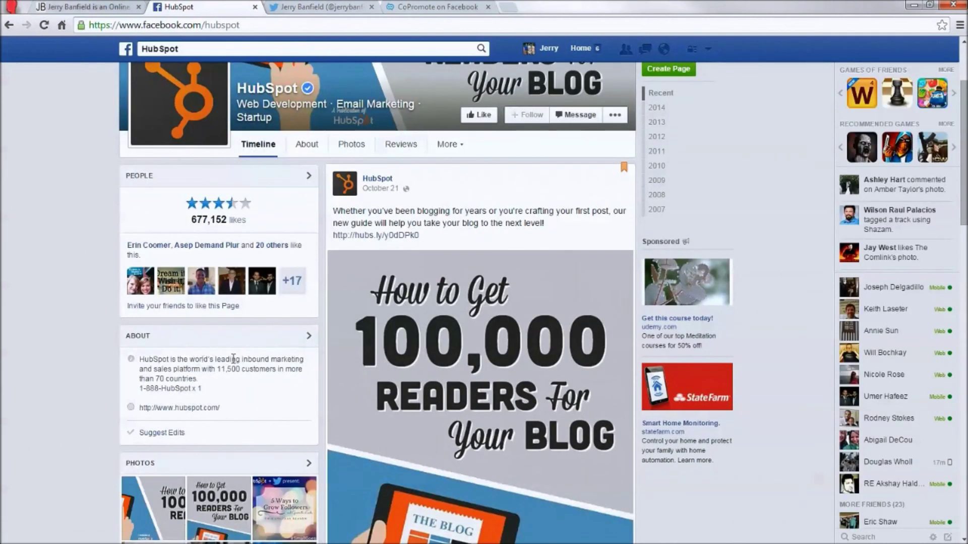
{"action": "scroll", "coordinate": [551, 288], "scroll_direction": "down", "scroll_amount": 4}
{"action": "scroll", "coordinate": [551, 287], "scroll_direction": "up", "scroll_amount": 5}
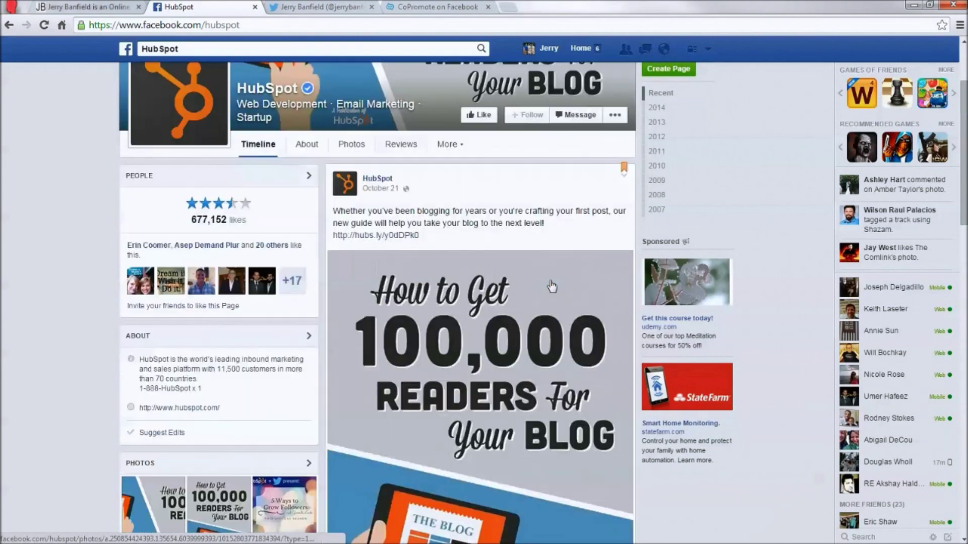
{"action": "scroll", "coordinate": [552, 288], "scroll_direction": "down", "scroll_amount": 3}
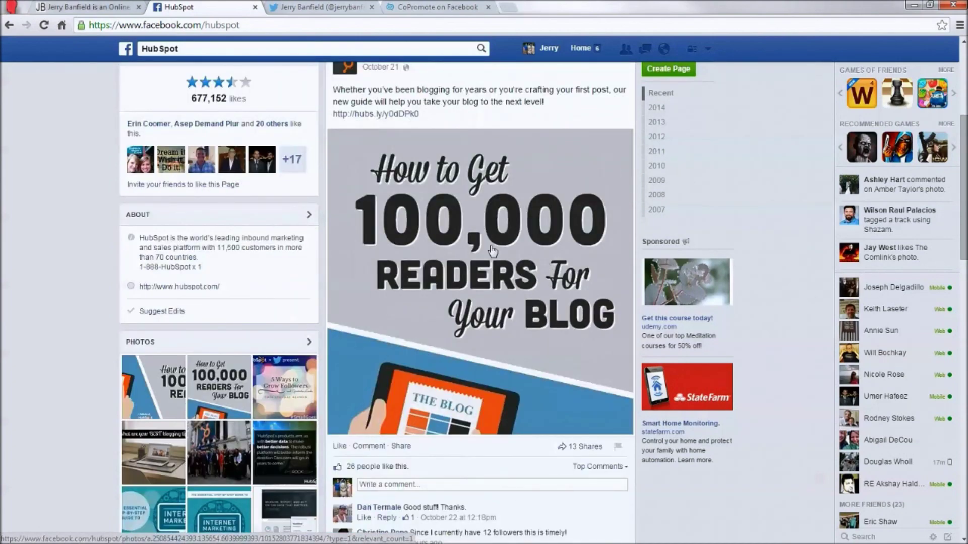
{"action": "scroll", "coordinate": [493, 252], "scroll_direction": "down", "scroll_amount": 2}
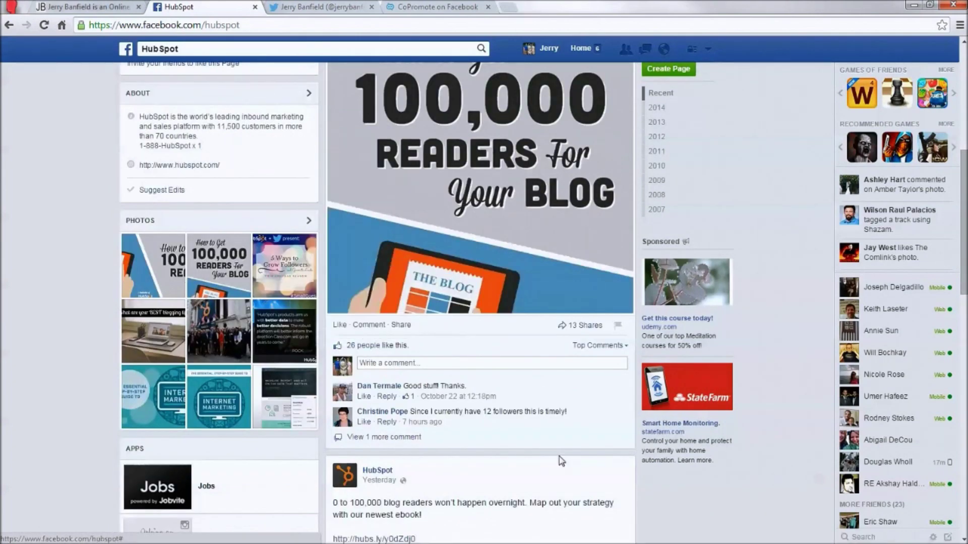
{"action": "scroll", "coordinate": [549, 441], "scroll_direction": "down", "scroll_amount": 10}
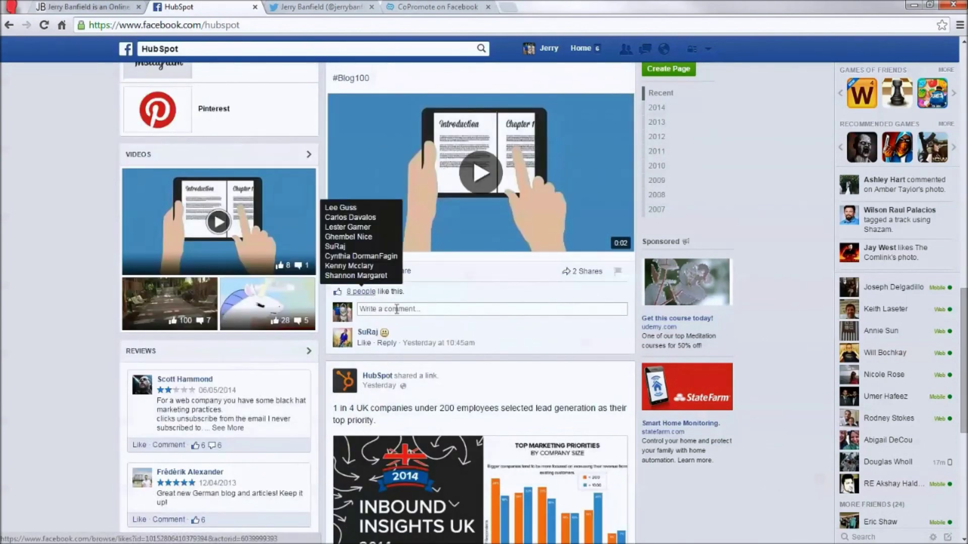
{"action": "scroll", "coordinate": [380, 304], "scroll_direction": "down", "scroll_amount": 6}
{"action": "scroll", "coordinate": [380, 399], "scroll_direction": "down", "scroll_amount": 7}
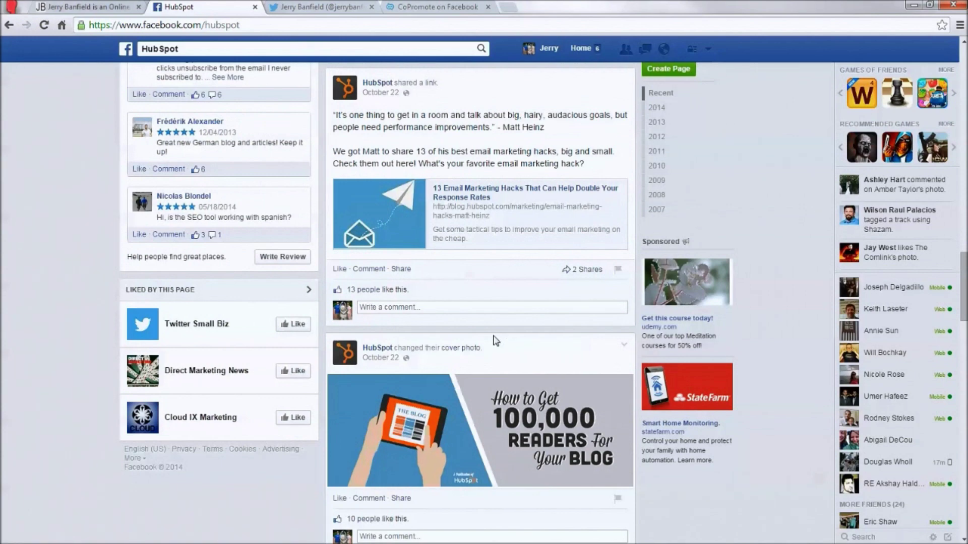
{"action": "scroll", "coordinate": [456, 323], "scroll_direction": "down", "scroll_amount": 8}
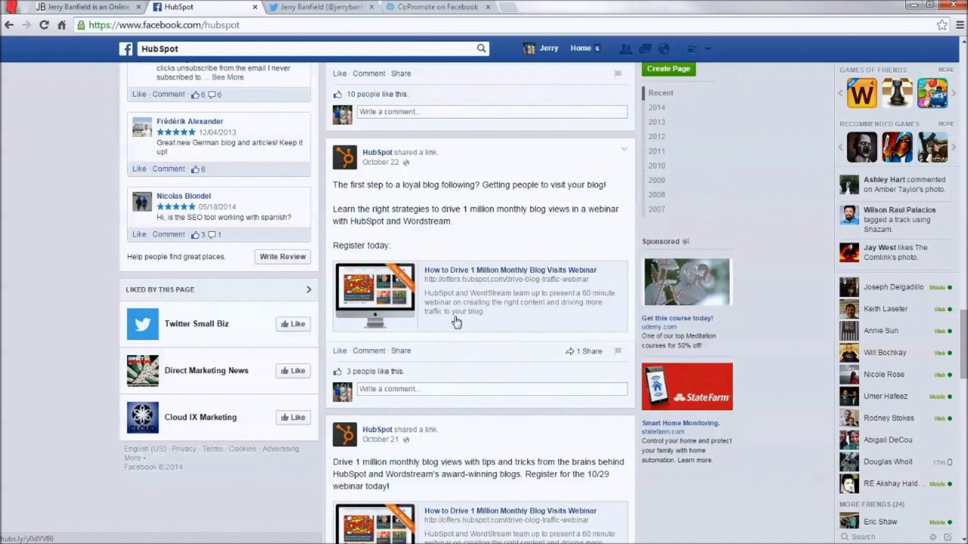
{"action": "scroll", "coordinate": [470, 327], "scroll_direction": "down", "scroll_amount": 3}
{"action": "scroll", "coordinate": [470, 249], "scroll_direction": "down", "scroll_amount": 3}
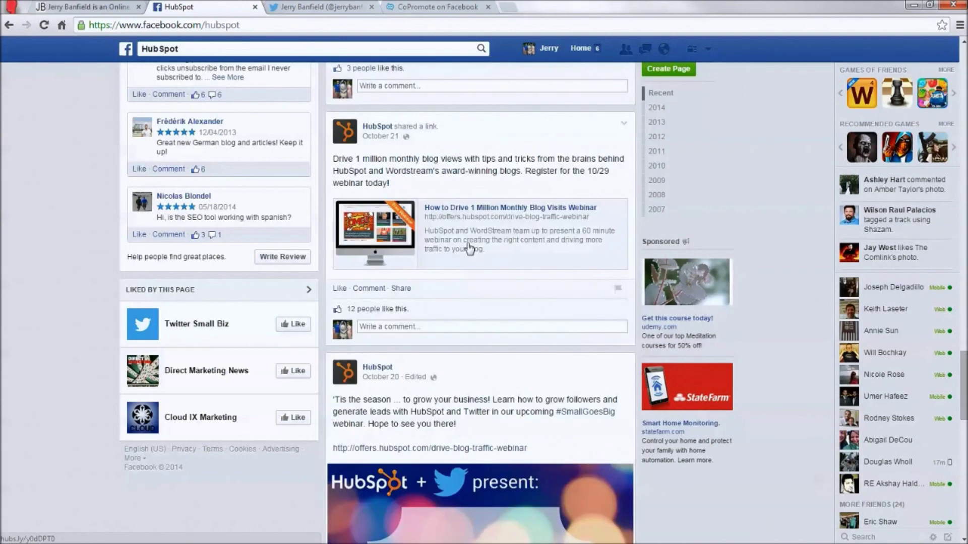
{"action": "scroll", "coordinate": [474, 255], "scroll_direction": "up", "scroll_amount": 8}
{"action": "scroll", "coordinate": [474, 259], "scroll_direction": "up", "scroll_amount": 3}
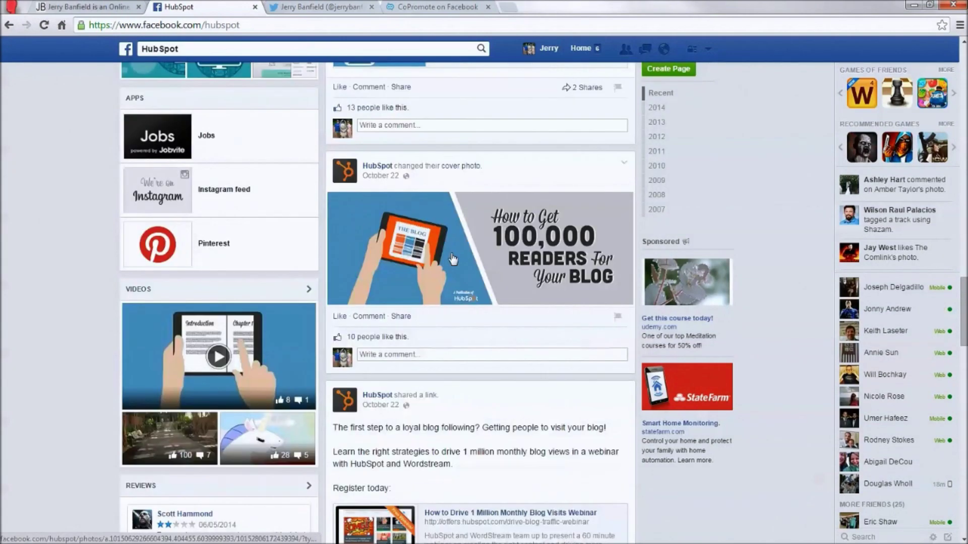
{"action": "scroll", "coordinate": [453, 259], "scroll_direction": "up", "scroll_amount": 15}
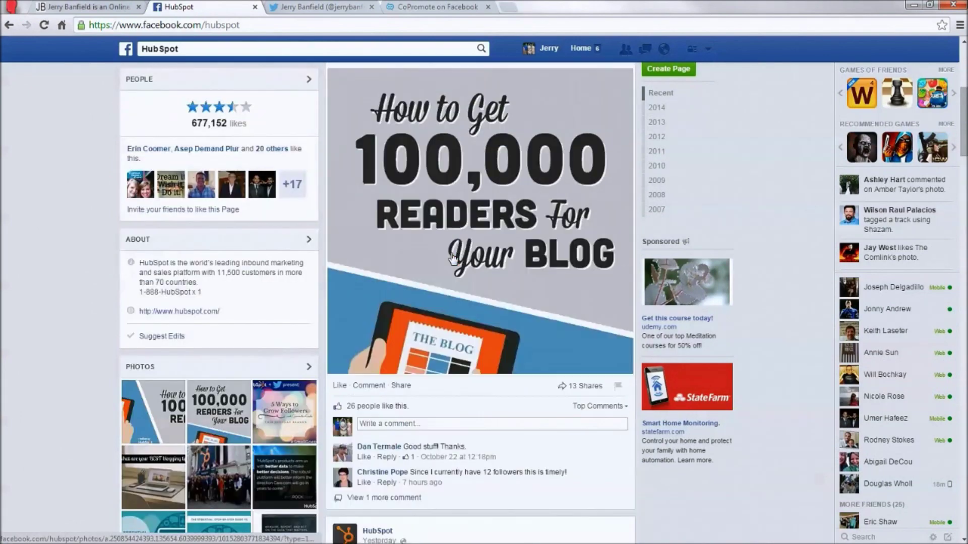
{"action": "scroll", "coordinate": [452, 259], "scroll_direction": "down", "scroll_amount": 10}
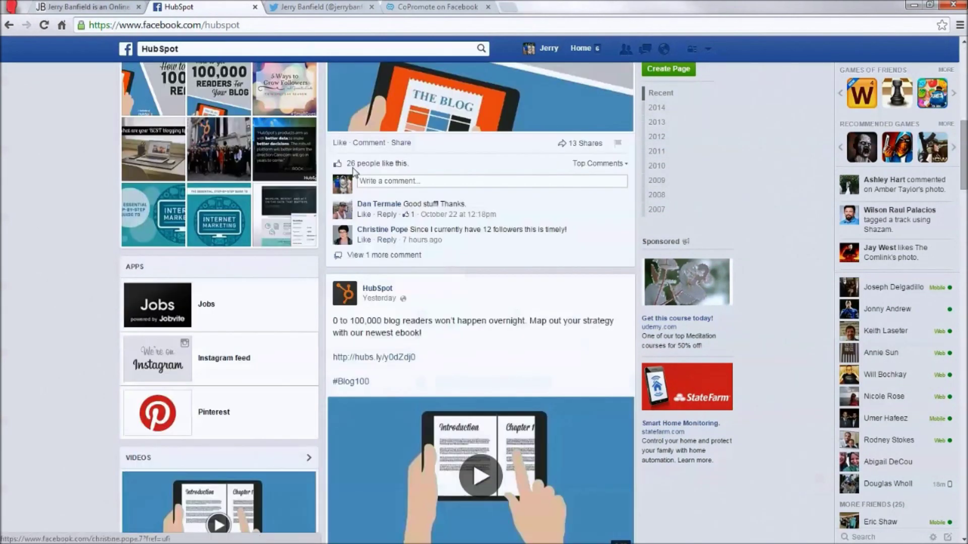
{"action": "scroll", "coordinate": [427, 252], "scroll_direction": "down", "scroll_amount": 10}
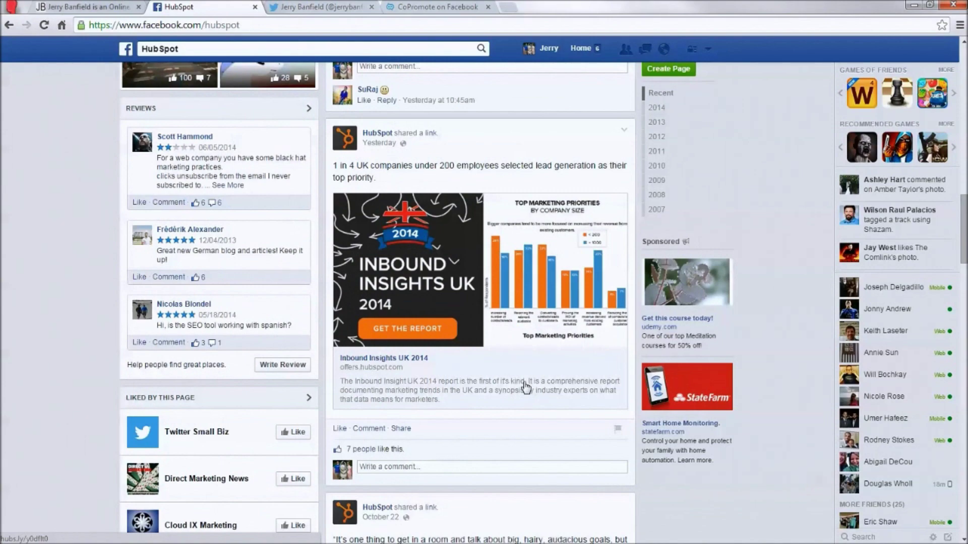
{"action": "scroll", "coordinate": [526, 388], "scroll_direction": "down", "scroll_amount": 13}
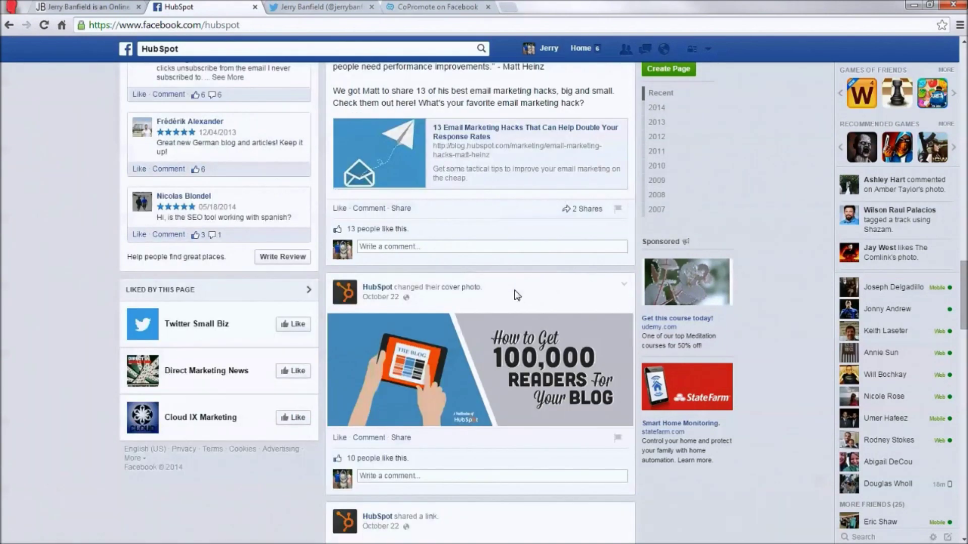
{"action": "scroll", "coordinate": [519, 289], "scroll_direction": "down", "scroll_amount": 3}
{"action": "mouse_move", "coordinate": [372, 376]}
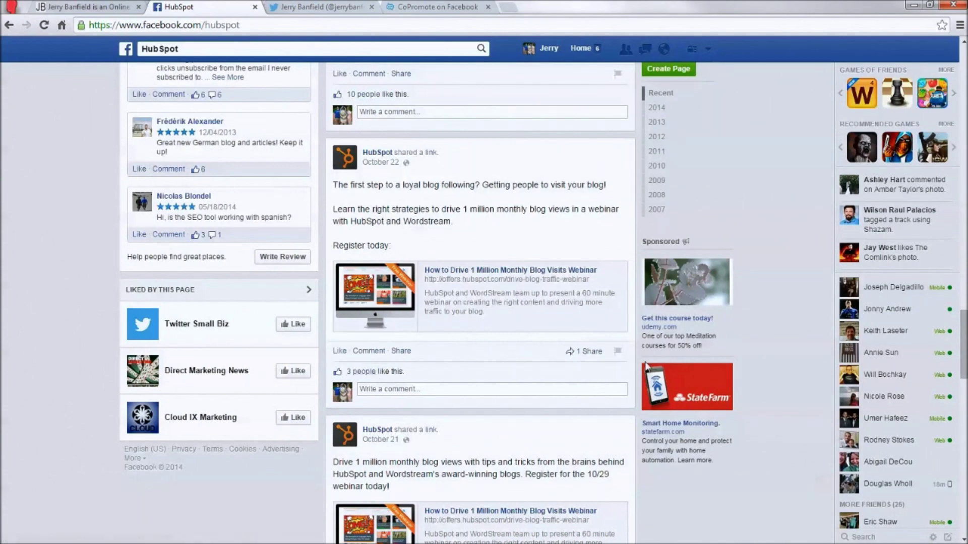
{"action": "scroll", "coordinate": [578, 376], "scroll_direction": "down", "scroll_amount": 5}
{"action": "scroll", "coordinate": [576, 370], "scroll_direction": "up", "scroll_amount": 15}
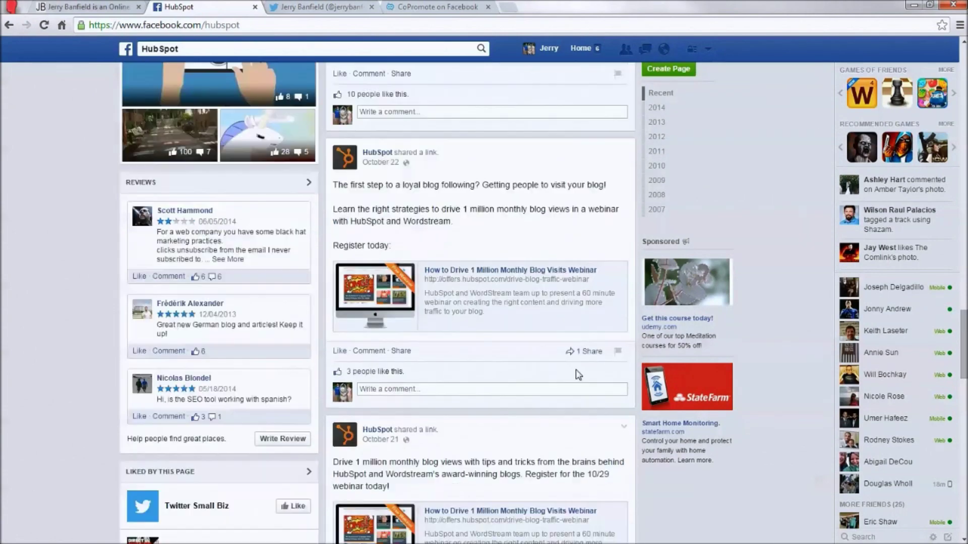
{"action": "scroll", "coordinate": [369, 190], "scroll_direction": "up", "scroll_amount": 5}
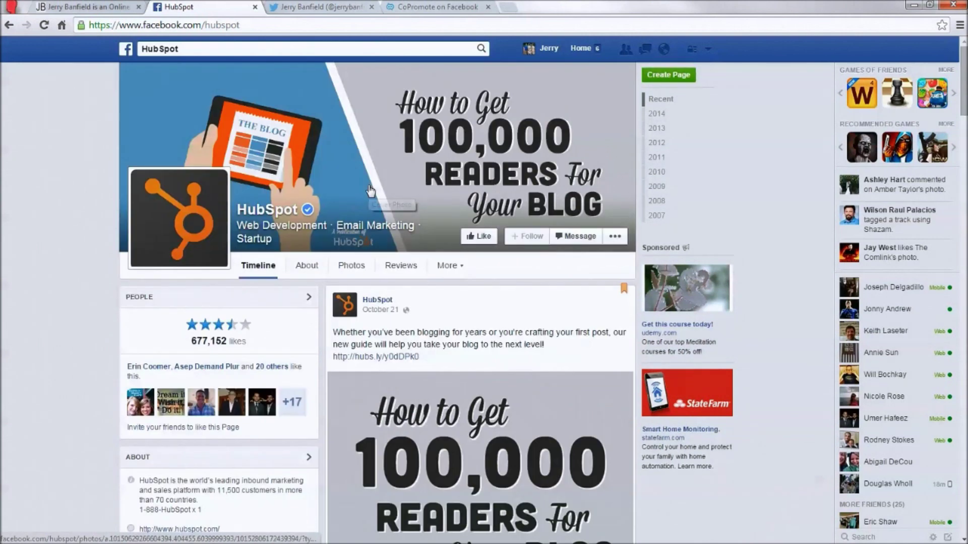
{"action": "key", "text": "alt+Left"}
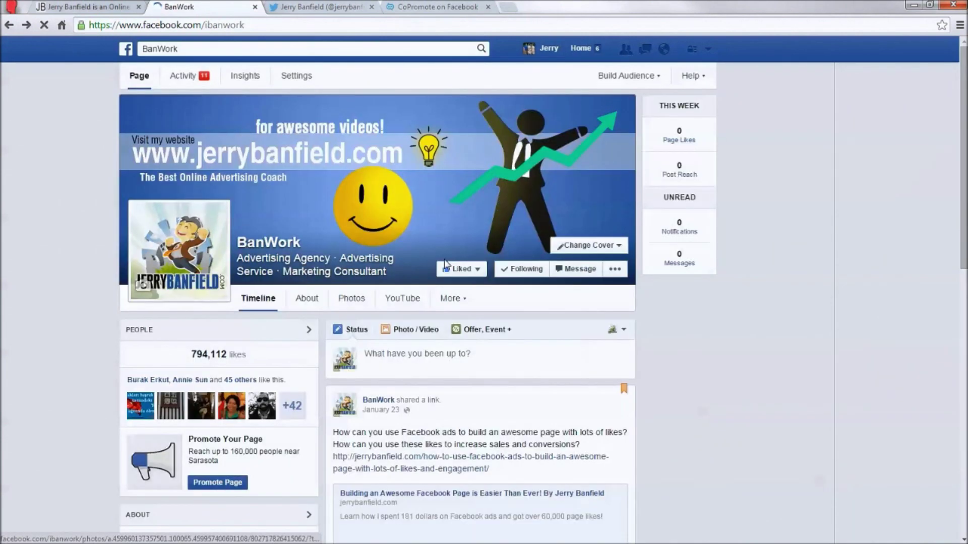
Step: Scroll through the latest tutorial tweets on the Twitter profile
{"action": "scroll", "coordinate": [464, 302], "scroll_direction": "down", "scroll_amount": 2}
{"action": "scroll", "coordinate": [464, 302], "scroll_direction": "down", "scroll_amount": 5}
{"action": "scroll", "coordinate": [464, 303], "scroll_direction": "up", "scroll_amount": 2}
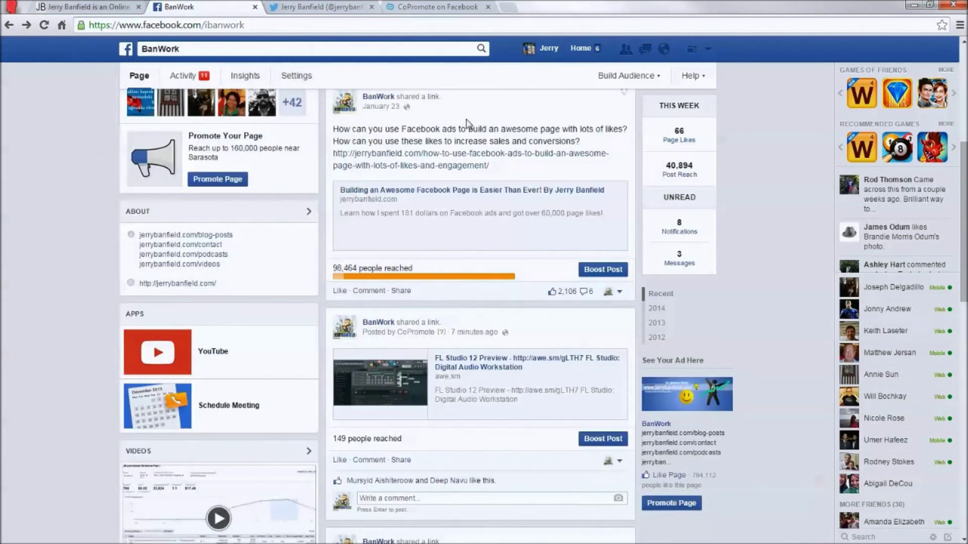
{"action": "left_click", "coordinate": [296, 6]}
{"action": "scroll", "coordinate": [460, 360], "scroll_direction": "up", "scroll_amount": 5}
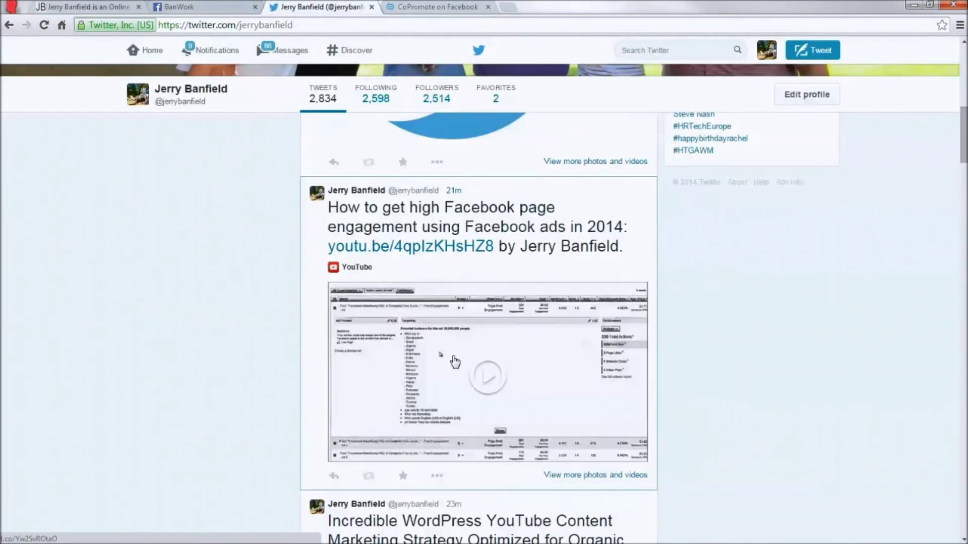
{"action": "scroll", "coordinate": [459, 360], "scroll_direction": "down", "scroll_amount": 1}
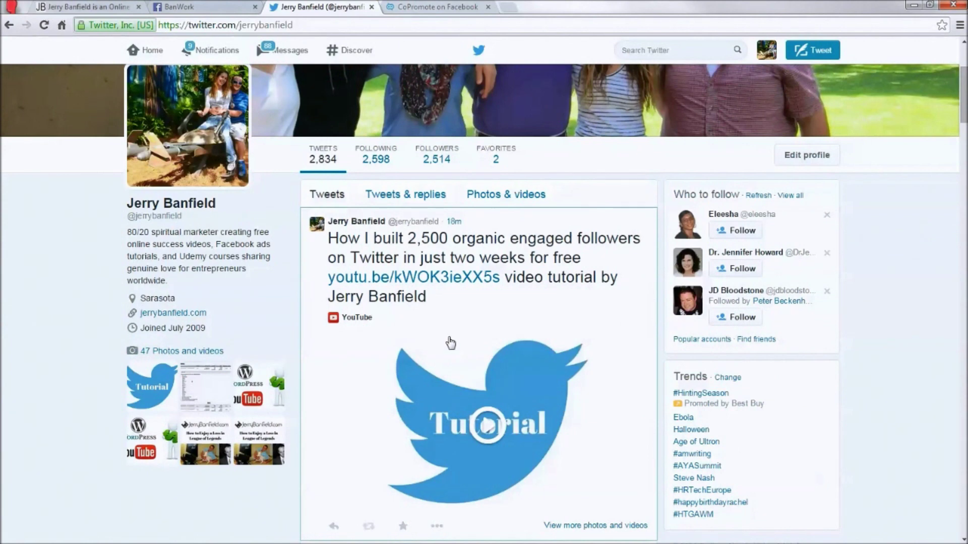
{"action": "scroll", "coordinate": [355, 321], "scroll_direction": "down", "scroll_amount": 1}
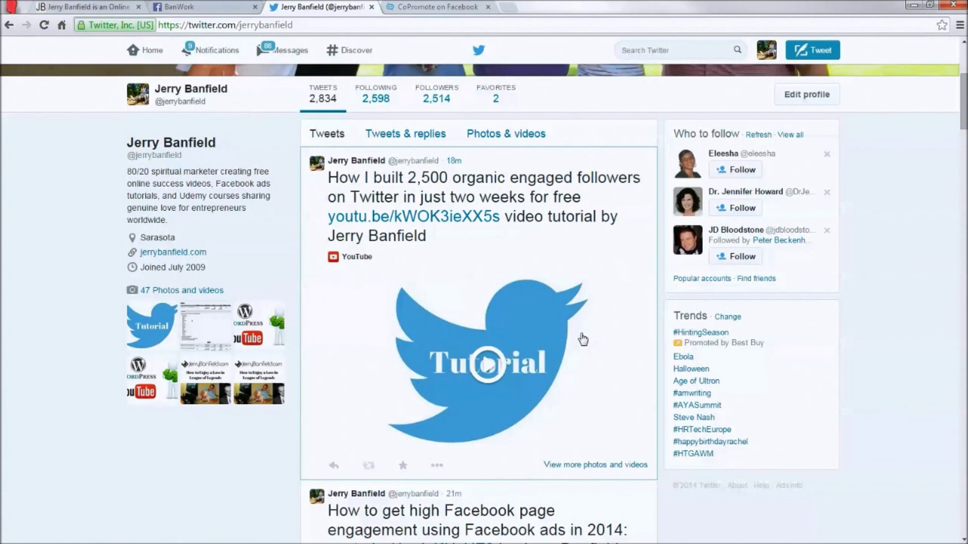
Step: Glance at the BanWork Facebook page, then return to the Twitter profile
{"action": "left_click", "coordinate": [167, 6]}
{"action": "scroll", "coordinate": [251, 298], "scroll_direction": "up", "scroll_amount": 5}
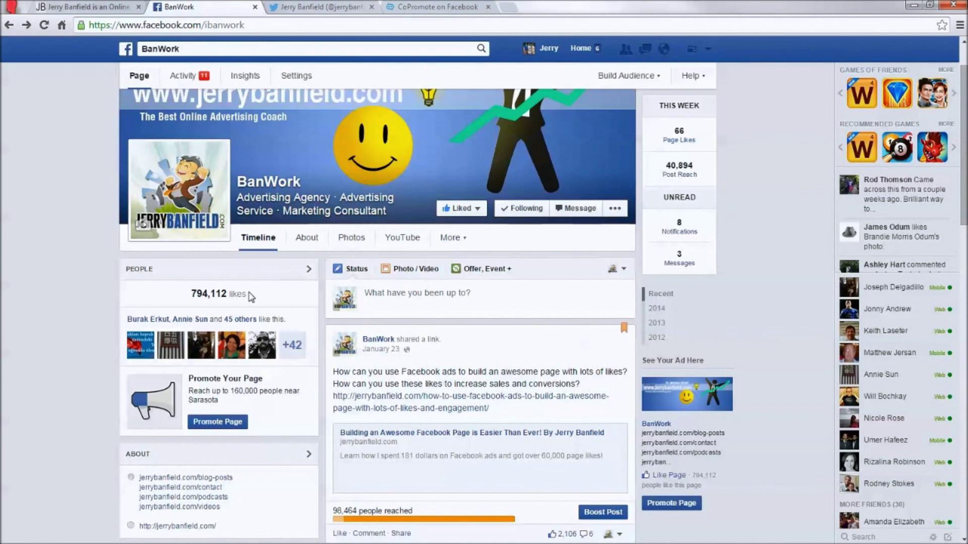
{"action": "left_click", "coordinate": [323, 7]}
{"action": "scroll", "coordinate": [575, 355], "scroll_direction": "down", "scroll_amount": 3}
{"action": "scroll", "coordinate": [515, 191], "scroll_direction": "up", "scroll_amount": 2}
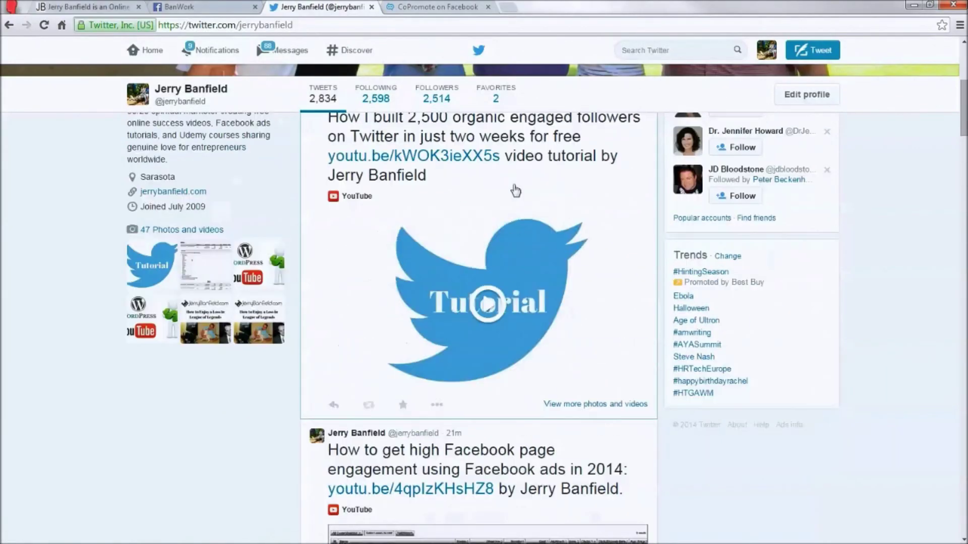
{"action": "scroll", "coordinate": [515, 191], "scroll_direction": "up", "scroll_amount": 2}
{"action": "left_click", "coordinate": [438, 7]}
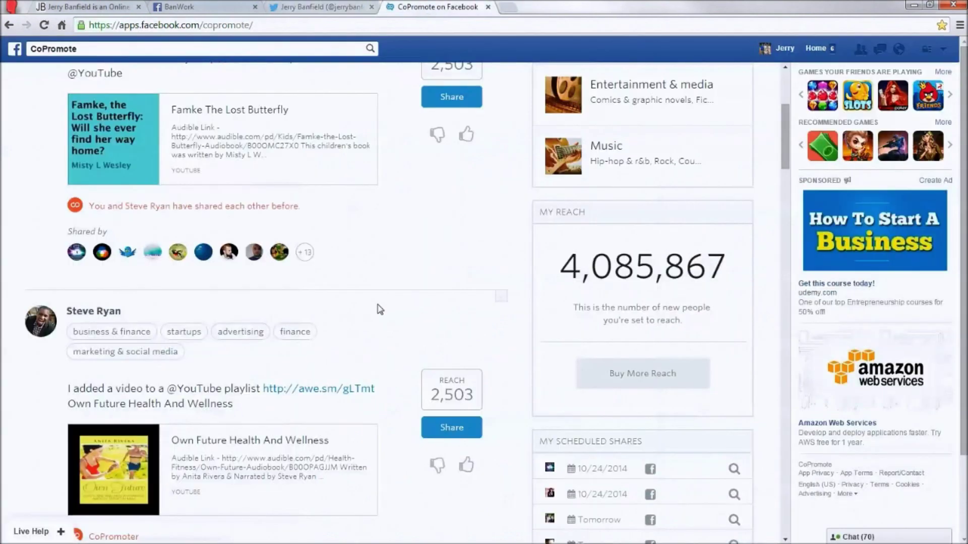
{"action": "scroll", "coordinate": [424, 341], "scroll_direction": "down", "scroll_amount": 13}
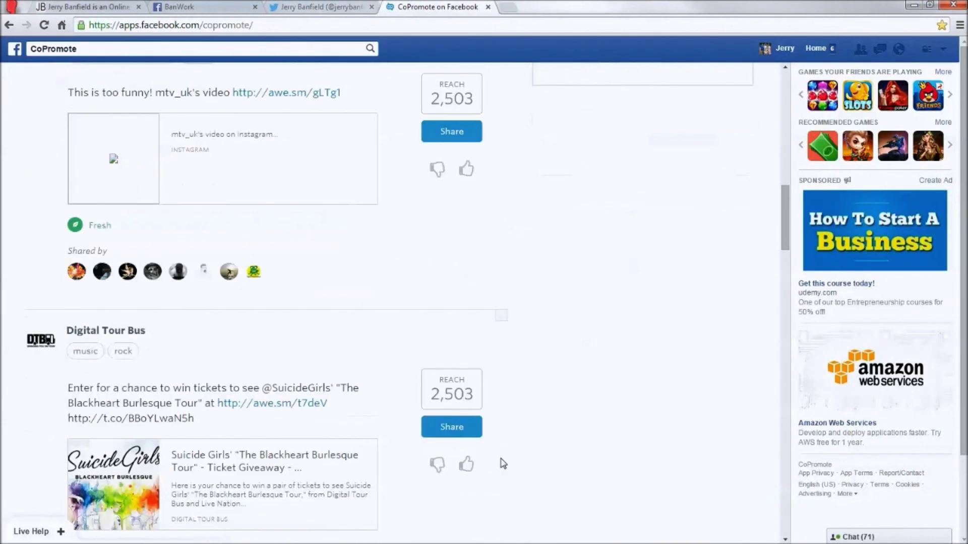
{"action": "scroll", "coordinate": [555, 324], "scroll_direction": "down", "scroll_amount": 12}
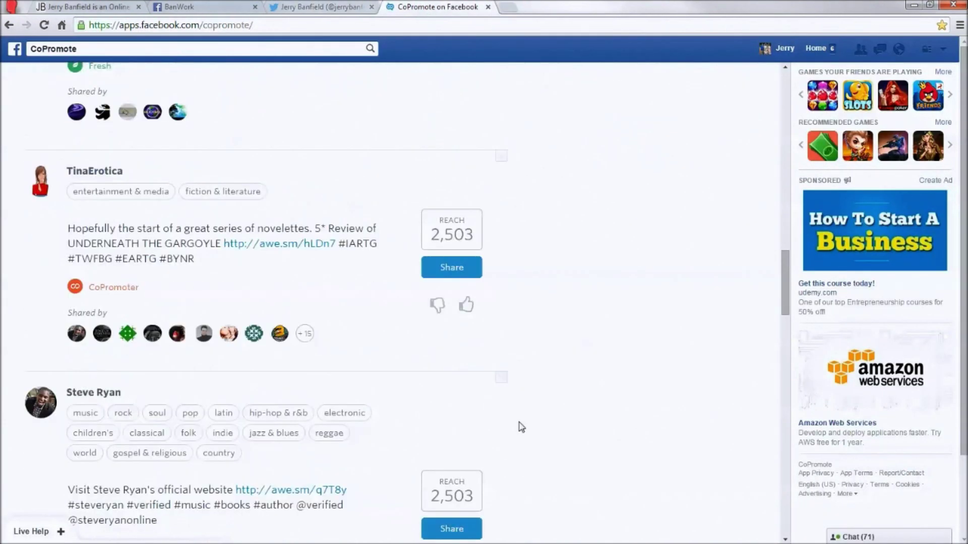
{"action": "scroll", "coordinate": [521, 427], "scroll_direction": "down", "scroll_amount": 8}
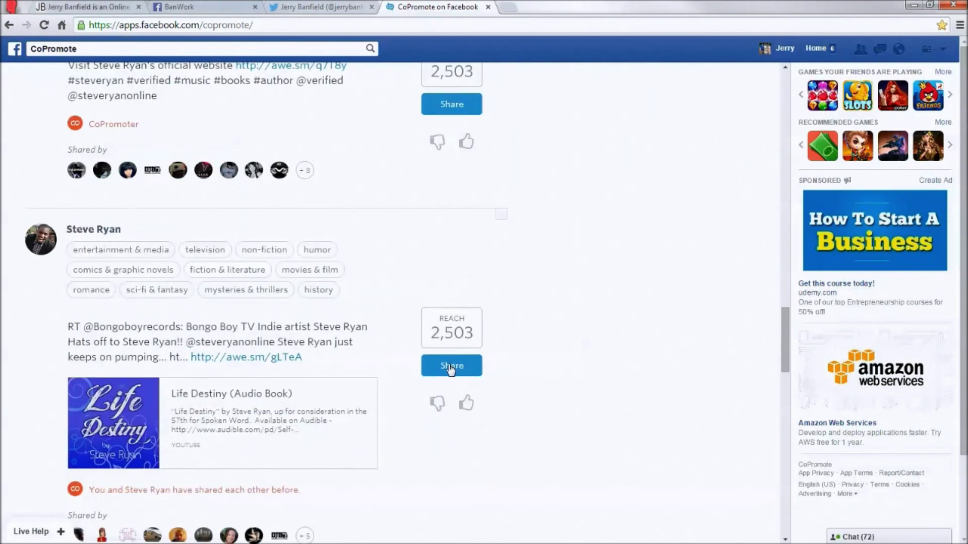
{"action": "scroll", "coordinate": [561, 378], "scroll_direction": "up", "scroll_amount": 20}
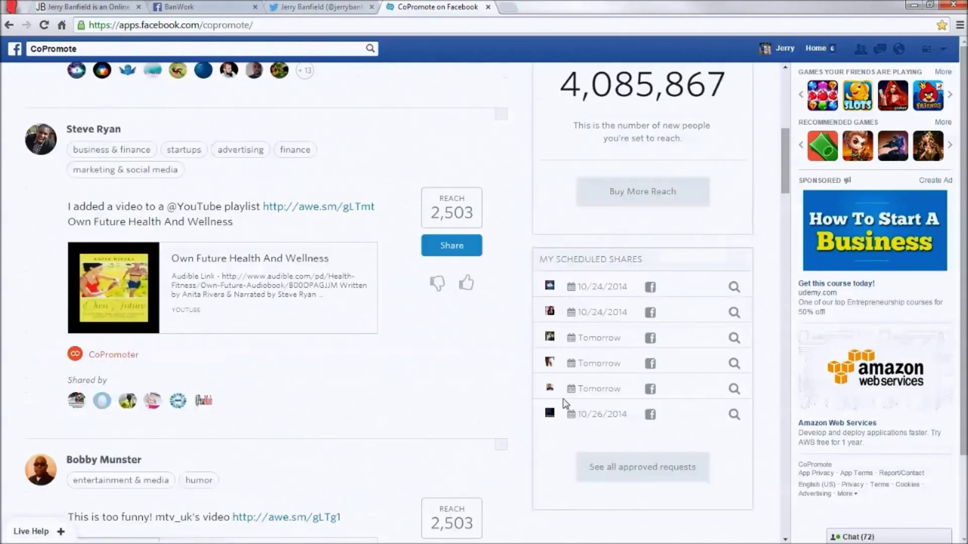
{"action": "scroll", "coordinate": [564, 402], "scroll_direction": "up", "scroll_amount": 5}
{"action": "scroll", "coordinate": [497, 435], "scroll_direction": "down", "scroll_amount": 4}
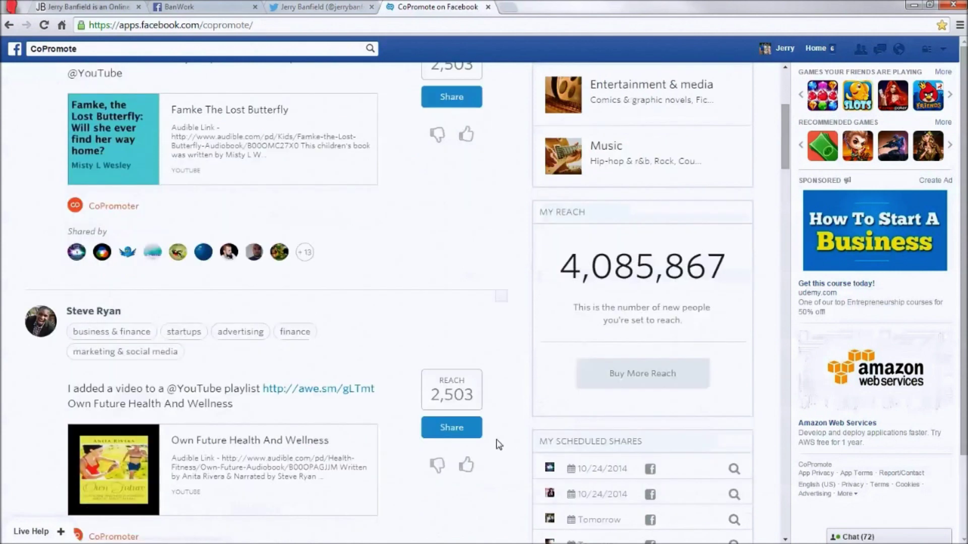
{"action": "scroll", "coordinate": [461, 317], "scroll_direction": "down", "scroll_amount": 3}
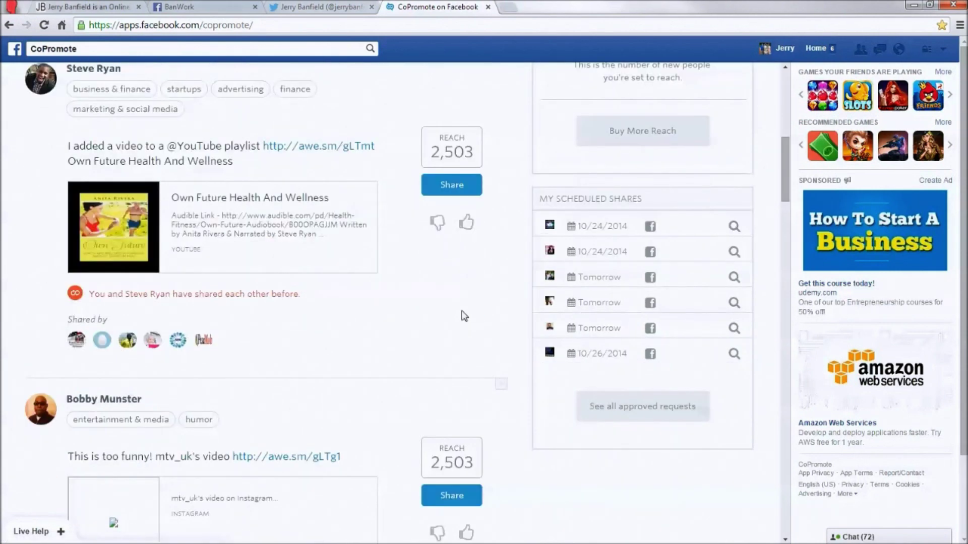
{"action": "scroll", "coordinate": [470, 318], "scroll_direction": "down", "scroll_amount": 10}
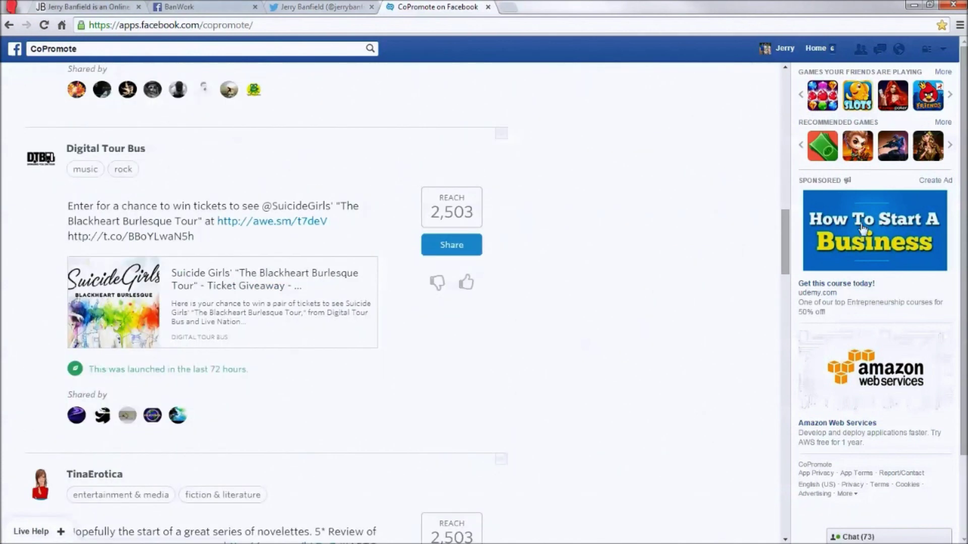
{"action": "scroll", "coordinate": [519, 371], "scroll_direction": "down", "scroll_amount": 15}
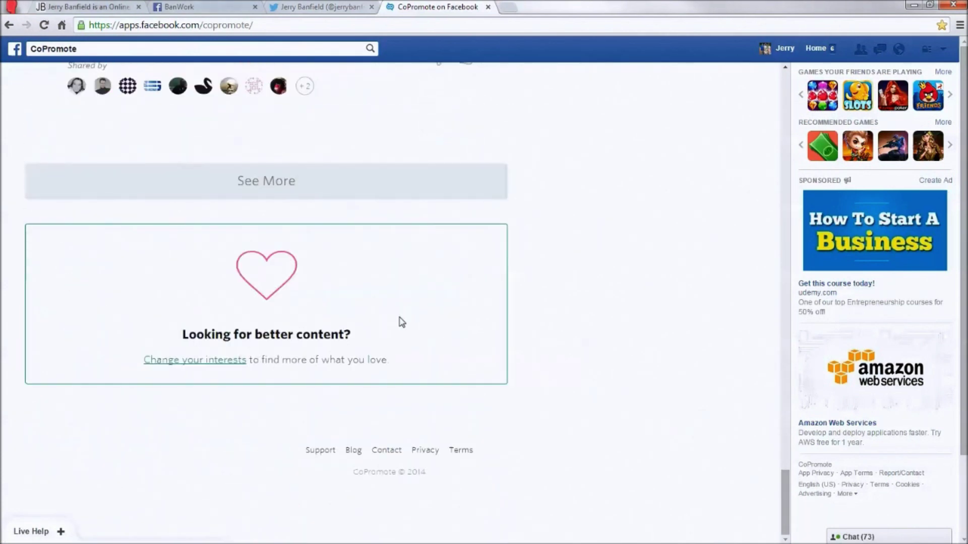
Step: Load four more batches of shareable posts into the CoPromote feed with See More
{"action": "left_click", "coordinate": [309, 184]}
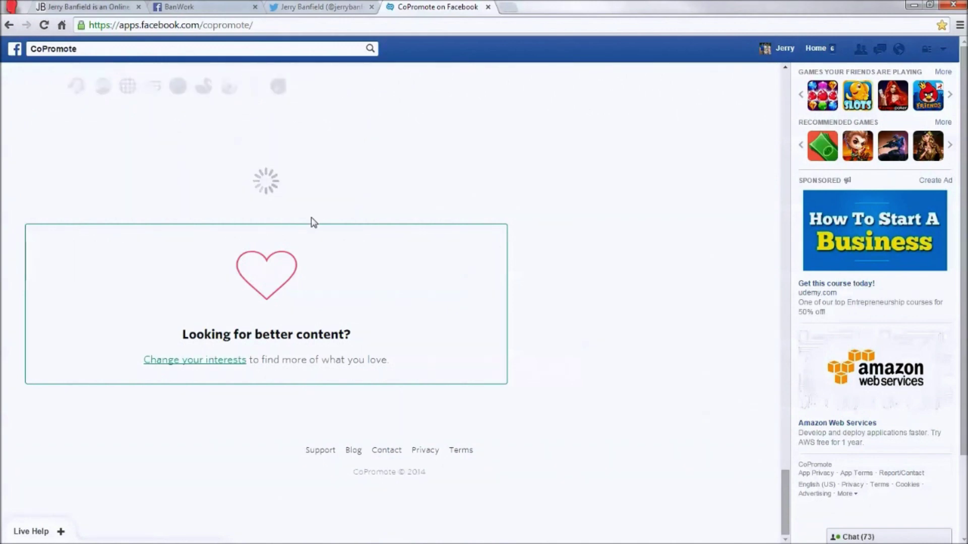
{"action": "scroll", "coordinate": [312, 222], "scroll_direction": "down", "scroll_amount": 15}
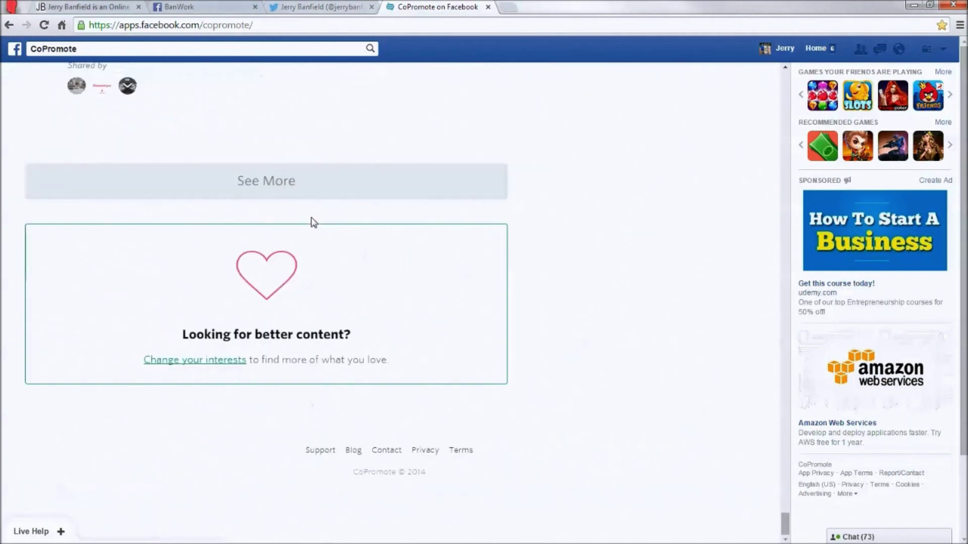
{"action": "left_click", "coordinate": [296, 172]}
{"action": "scroll", "coordinate": [295, 172], "scroll_direction": "down", "scroll_amount": 15}
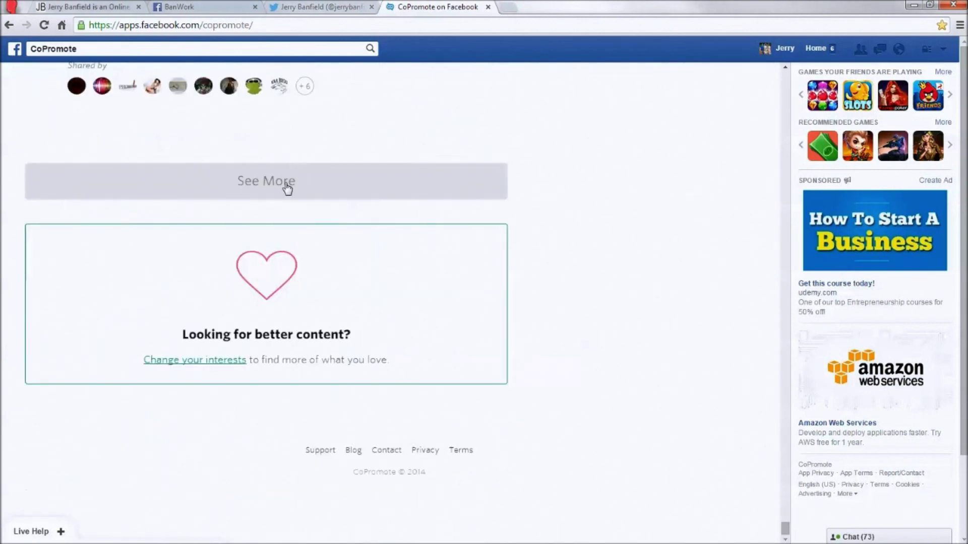
{"action": "left_click", "coordinate": [287, 188]}
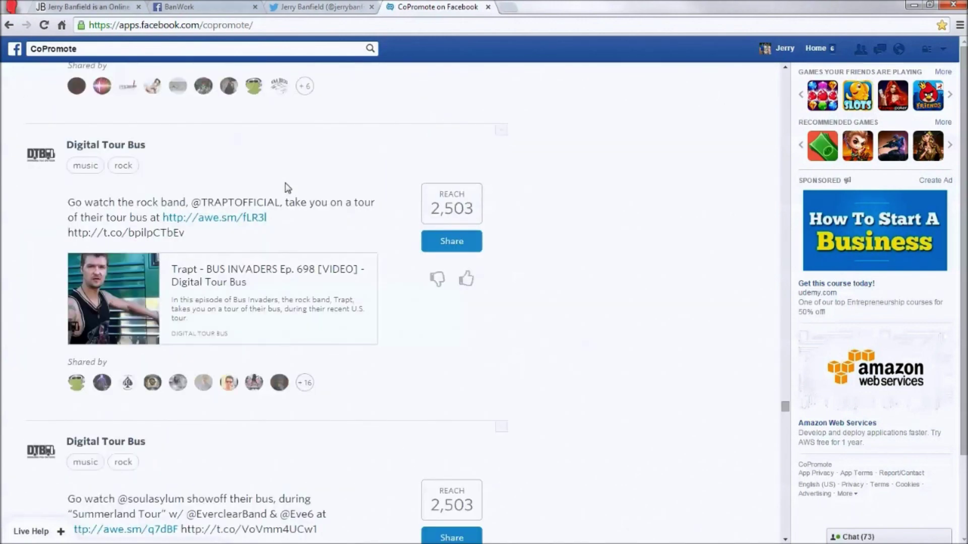
{"action": "scroll", "coordinate": [287, 187], "scroll_direction": "down", "scroll_amount": 10}
{"action": "left_click", "coordinate": [288, 187]}
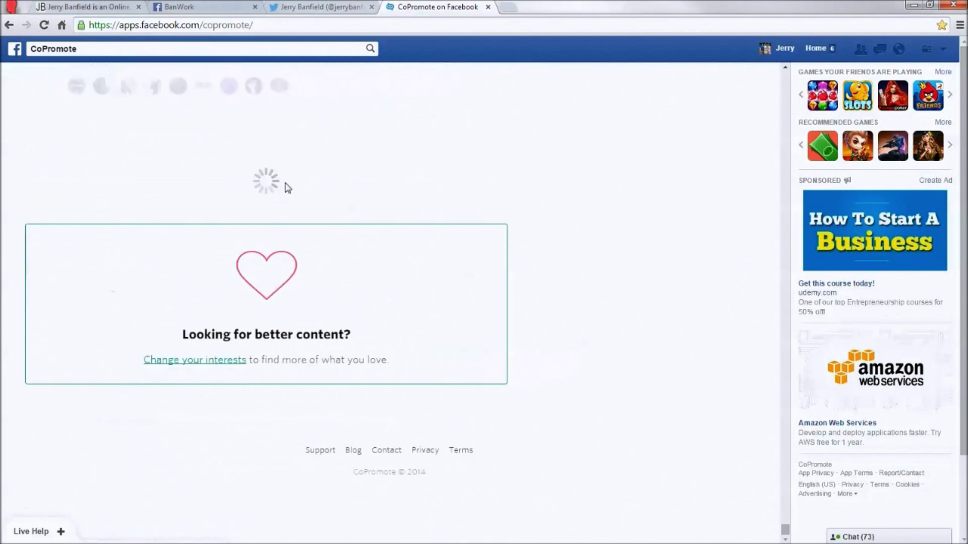
{"action": "scroll", "coordinate": [288, 187], "scroll_direction": "down", "scroll_amount": 10}
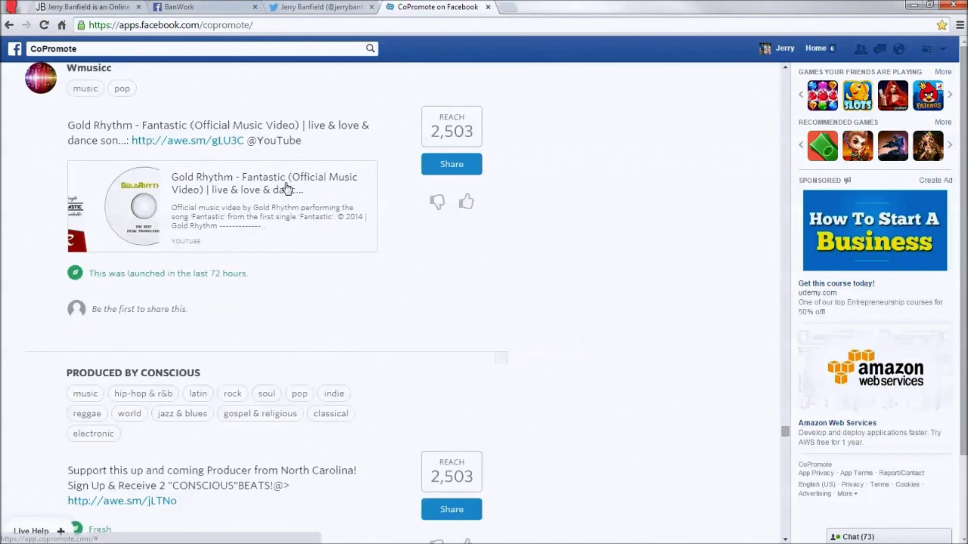
Step: Load three further batches, ending at a 2,503-reach music contest post, then open the find bar
{"action": "left_click", "coordinate": [287, 187]}
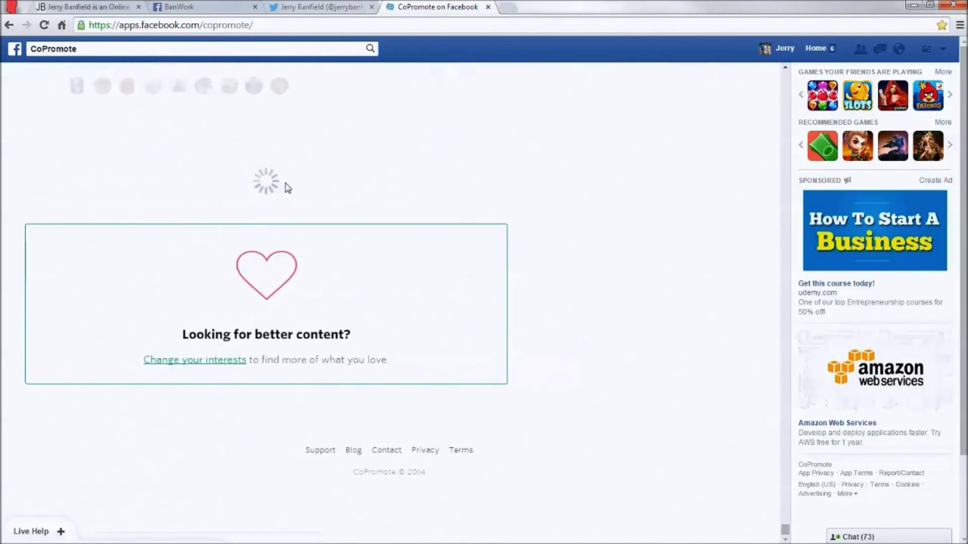
{"action": "scroll", "coordinate": [287, 188], "scroll_direction": "down", "scroll_amount": 10}
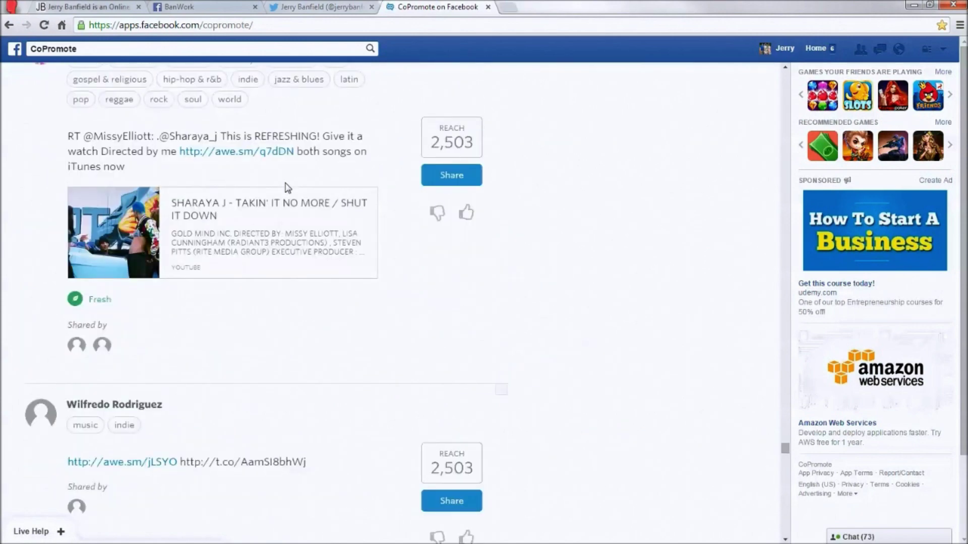
{"action": "left_click", "coordinate": [287, 187]}
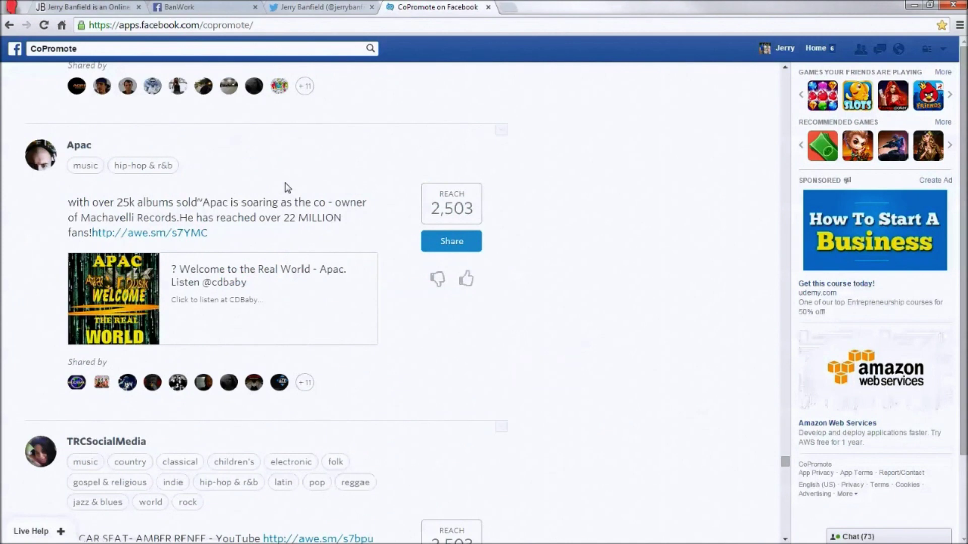
{"action": "scroll", "coordinate": [287, 188], "scroll_direction": "down", "scroll_amount": 10}
{"action": "scroll", "coordinate": [288, 188], "scroll_direction": "down", "scroll_amount": 10}
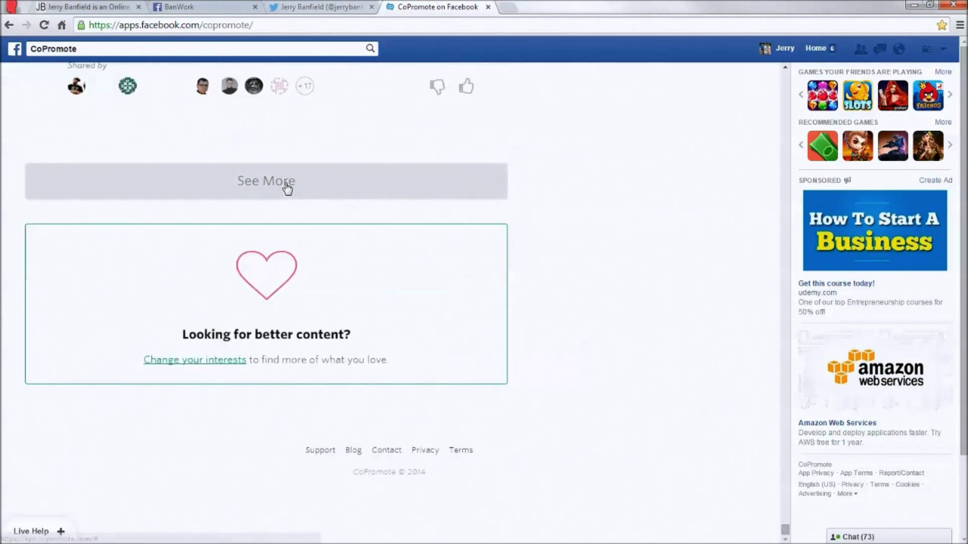
{"action": "left_click", "coordinate": [285, 185]}
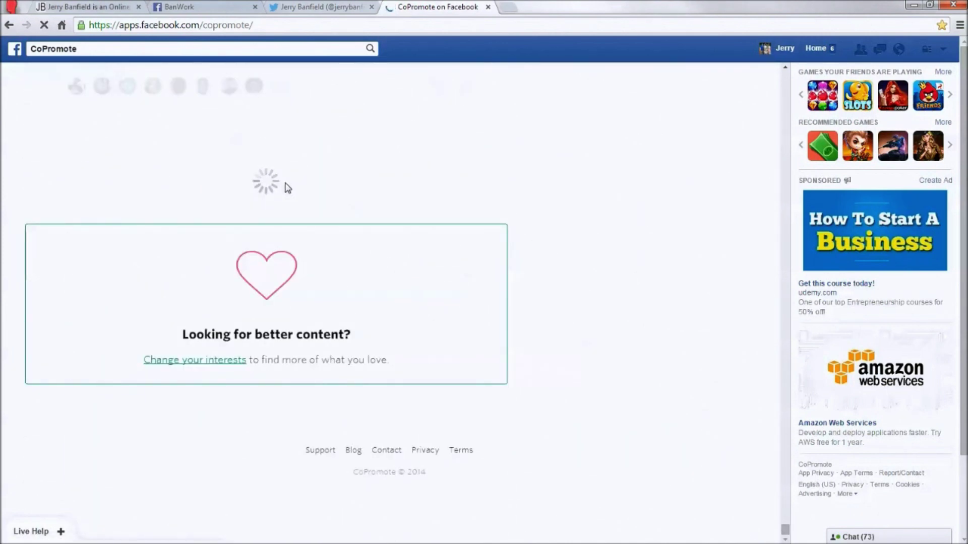
{"action": "scroll", "coordinate": [285, 186], "scroll_direction": "down", "scroll_amount": 12}
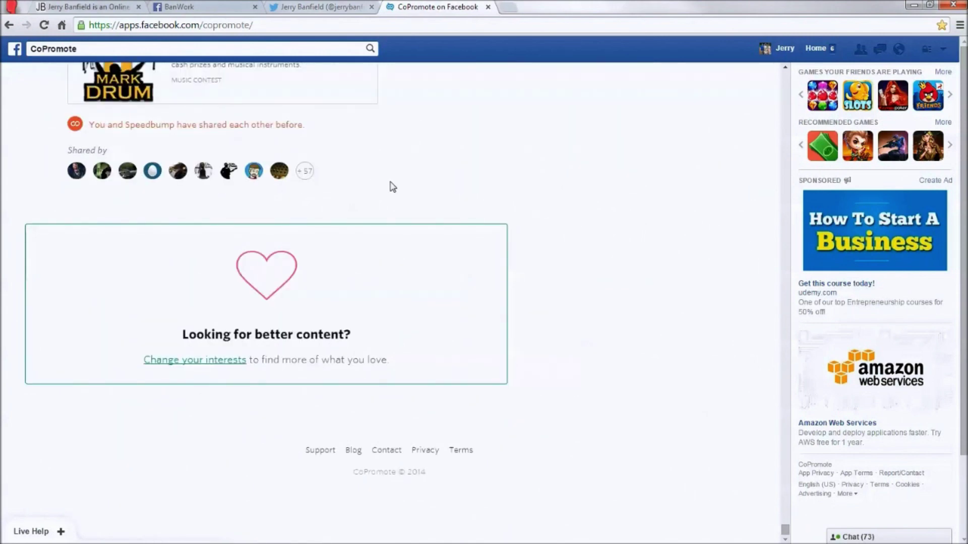
{"action": "scroll", "coordinate": [407, 227], "scroll_direction": "up", "scroll_amount": 4}
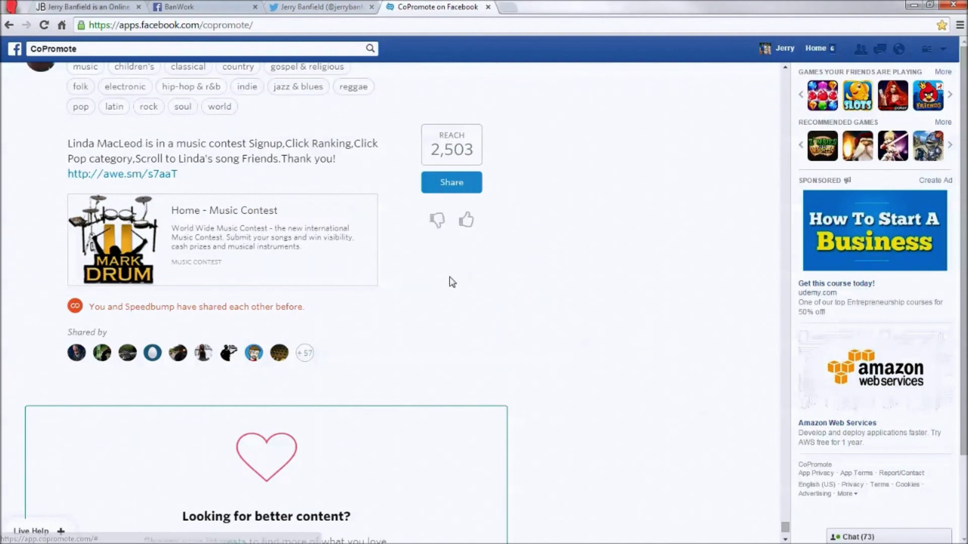
{"action": "key", "text": "ctrl+f"}
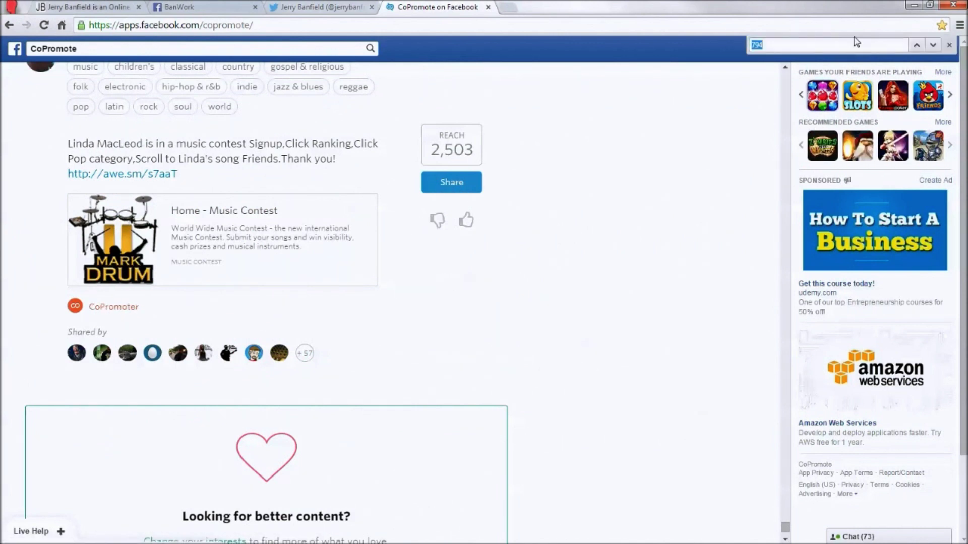
Step: Search the CoPromote page for 794, find no matches, and go to the BanWork page
{"action": "left_click", "coordinate": [934, 45]}
{"action": "left_click", "coordinate": [949, 46]}
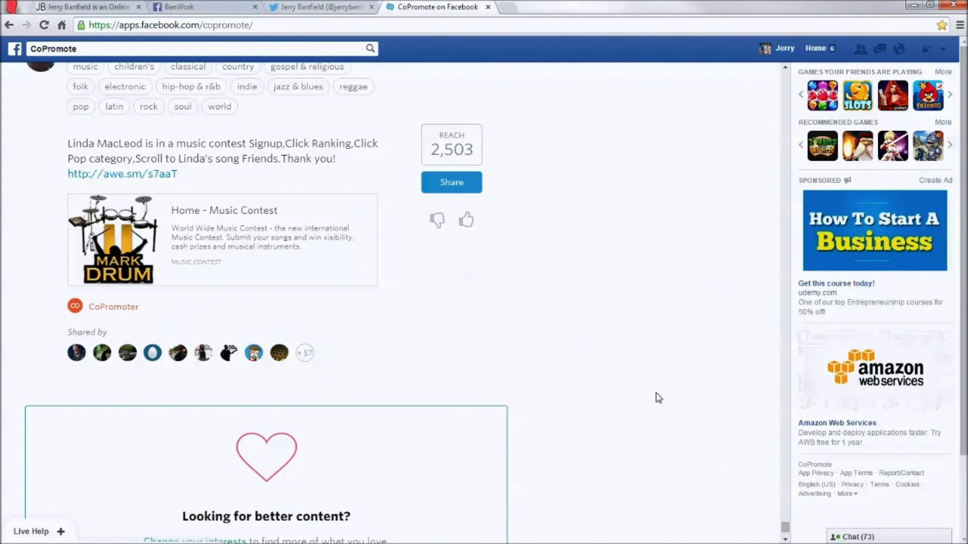
{"action": "scroll", "coordinate": [657, 399], "scroll_direction": "down", "scroll_amount": 4}
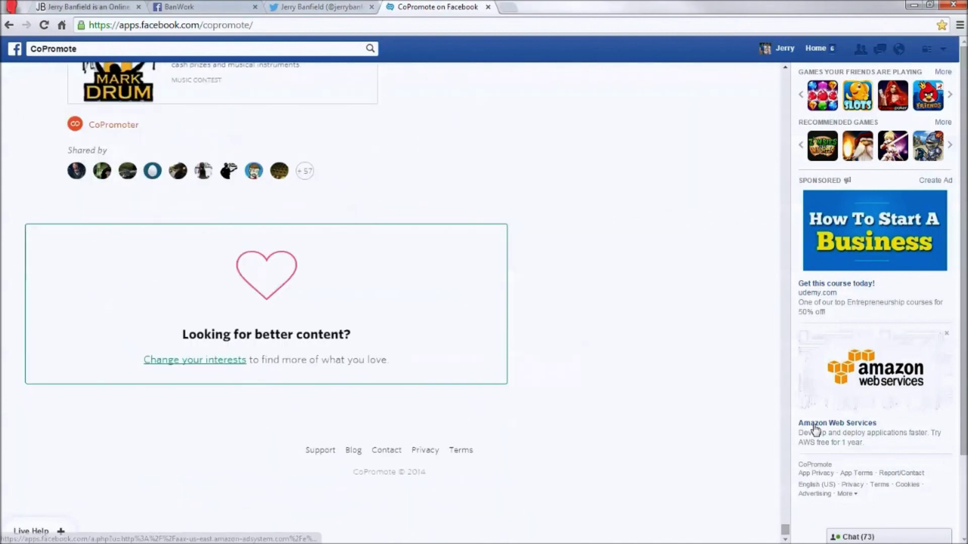
{"action": "scroll", "coordinate": [580, 322], "scroll_direction": "up", "scroll_amount": 5}
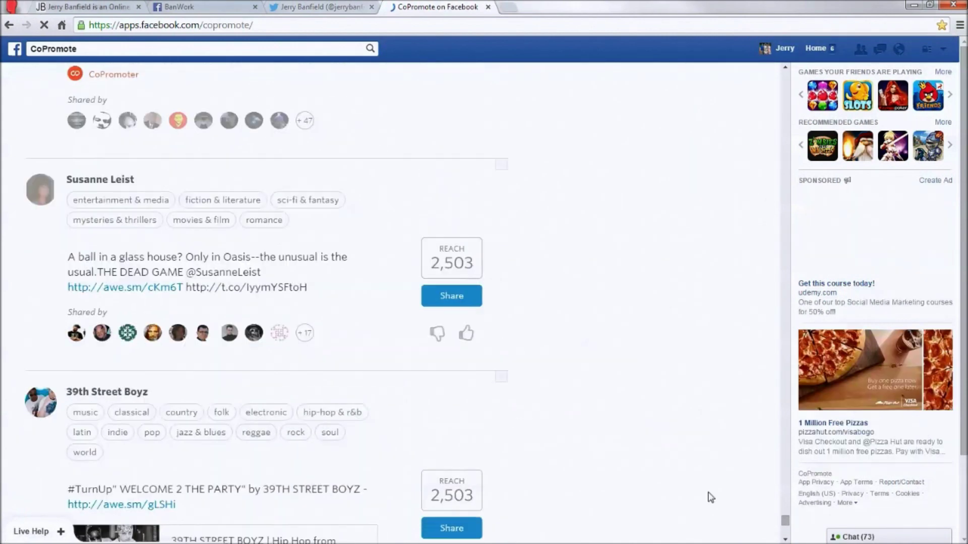
{"action": "scroll", "coordinate": [527, 314], "scroll_direction": "up", "scroll_amount": 20}
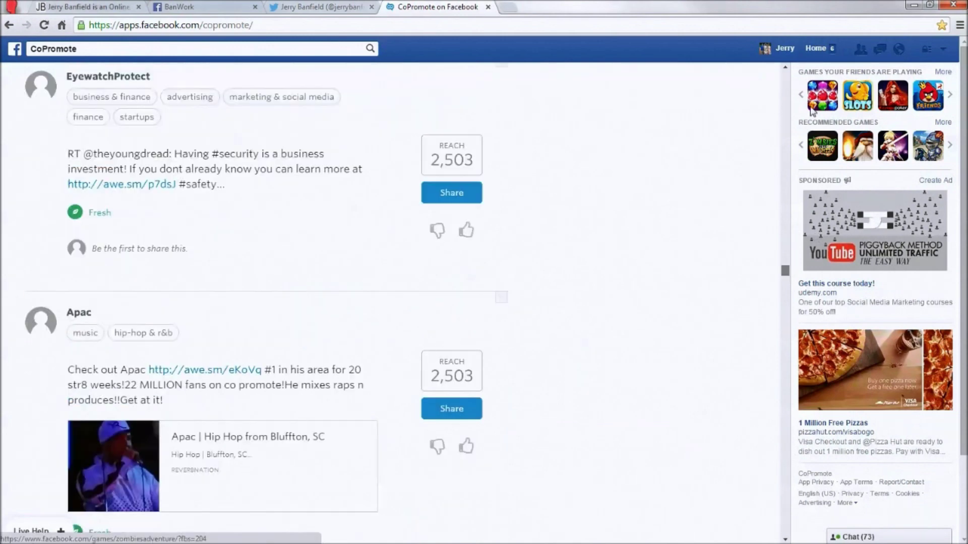
{"action": "scroll", "coordinate": [527, 314], "scroll_direction": "down", "scroll_amount": 8}
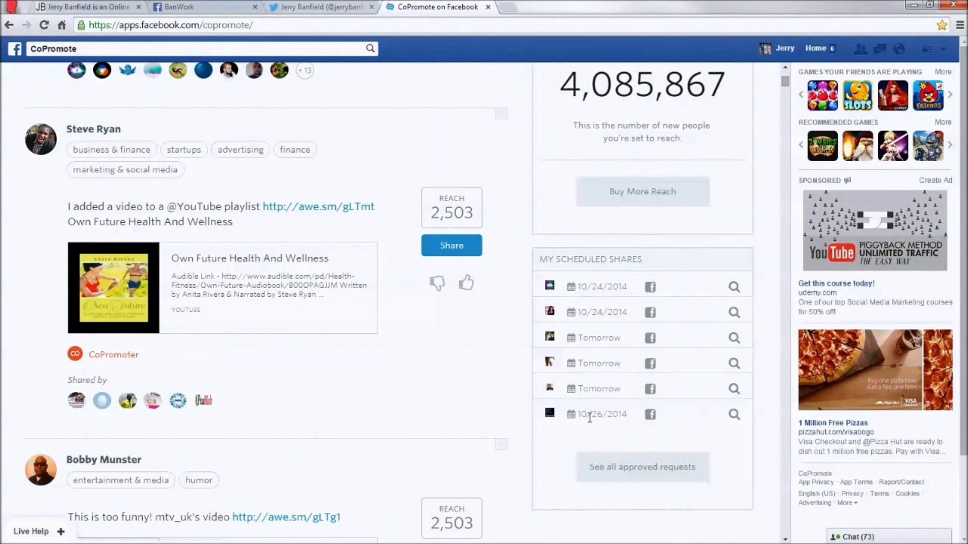
{"action": "left_click", "coordinate": [233, 8]}
Step: Scroll the BanWork timeline to the FL Studio 12 Preview post reaching 149 people
{"action": "scroll", "coordinate": [515, 365], "scroll_direction": "down", "scroll_amount": 7}
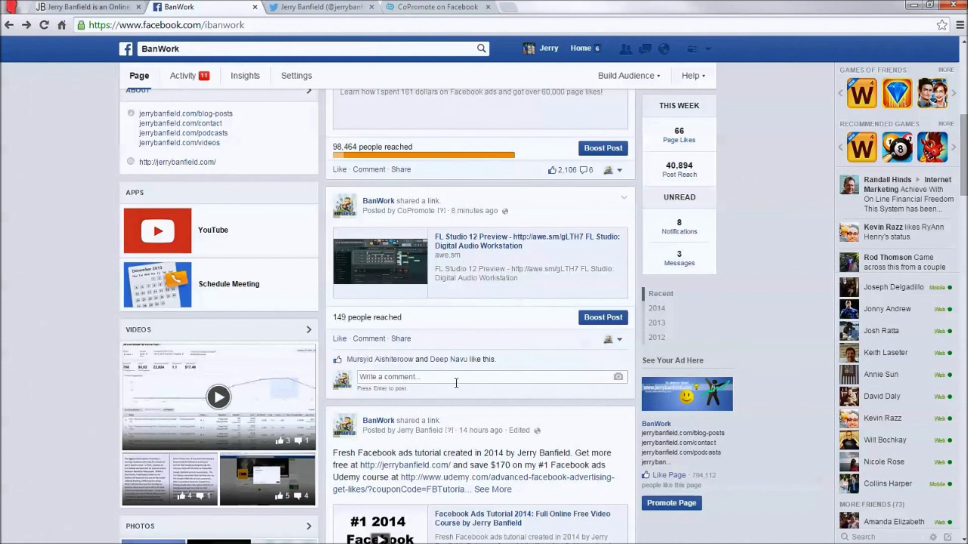
{"action": "scroll", "coordinate": [504, 330], "scroll_direction": "up", "scroll_amount": 2}
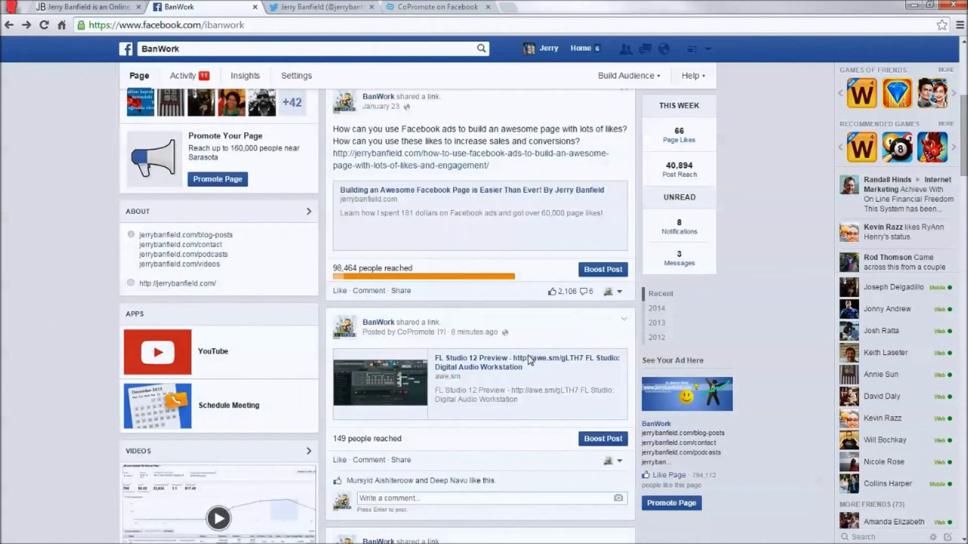
Step: Return to CoPromote and open the dashboard via the logo
{"action": "left_click", "coordinate": [433, 7]}
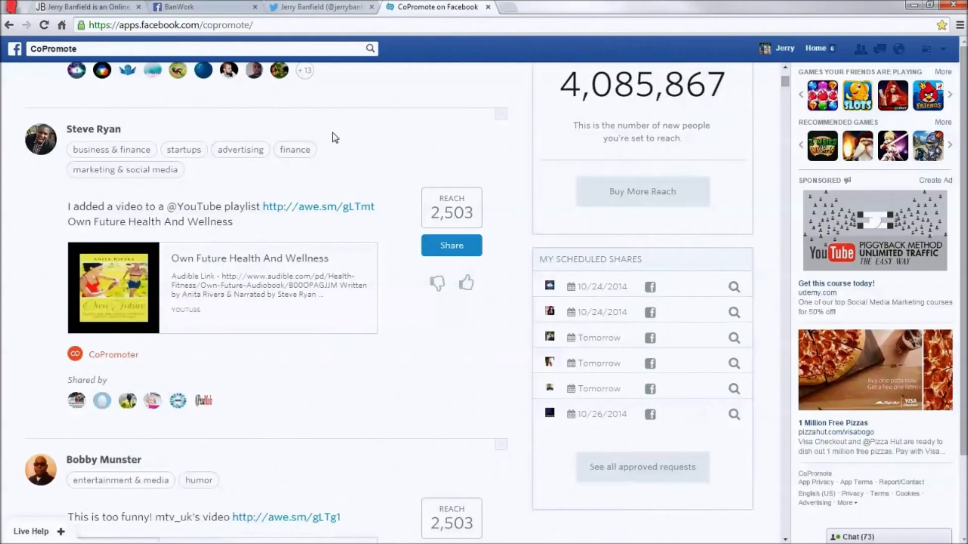
{"action": "scroll", "coordinate": [260, 222], "scroll_direction": "up", "scroll_amount": 5}
{"action": "left_click", "coordinate": [41, 81]}
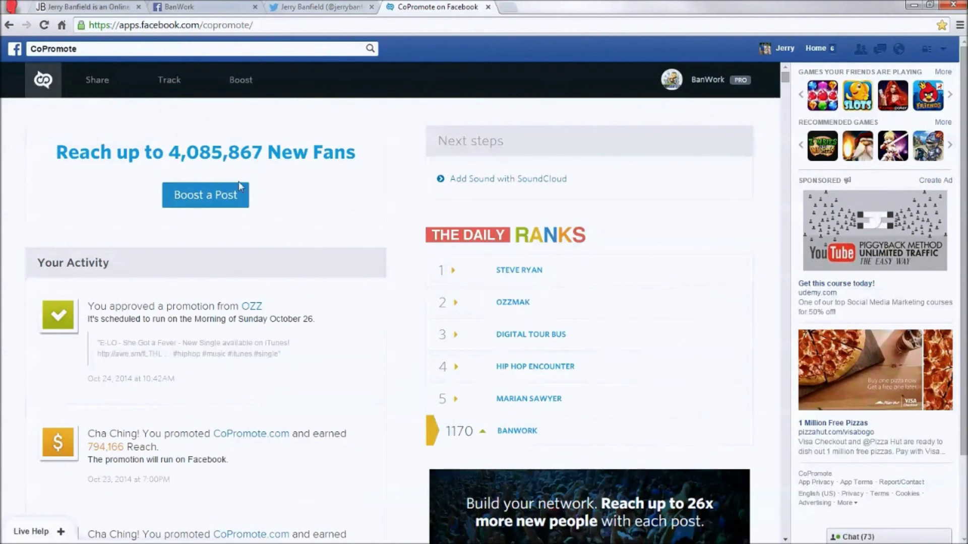
{"action": "scroll", "coordinate": [351, 211], "scroll_direction": "down", "scroll_amount": 1}
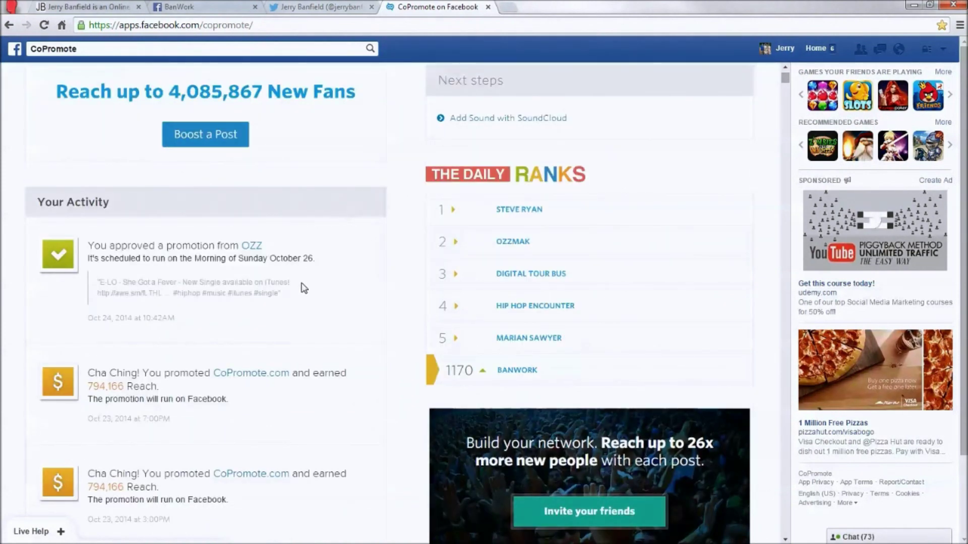
{"action": "scroll", "coordinate": [713, 477], "scroll_direction": "down", "scroll_amount": 5}
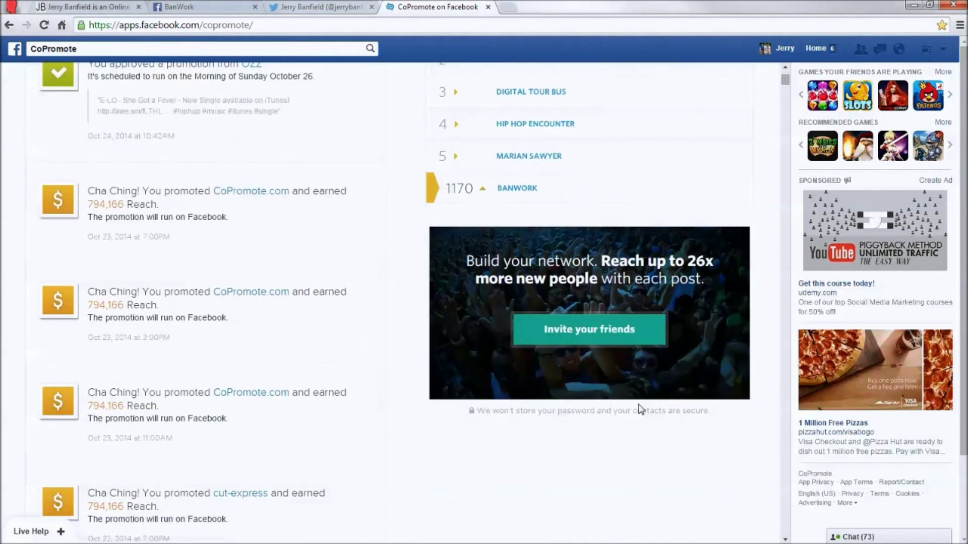
{"action": "scroll", "coordinate": [596, 398], "scroll_direction": "up", "scroll_amount": 1}
{"action": "scroll", "coordinate": [596, 398], "scroll_direction": "up", "scroll_amount": 5}
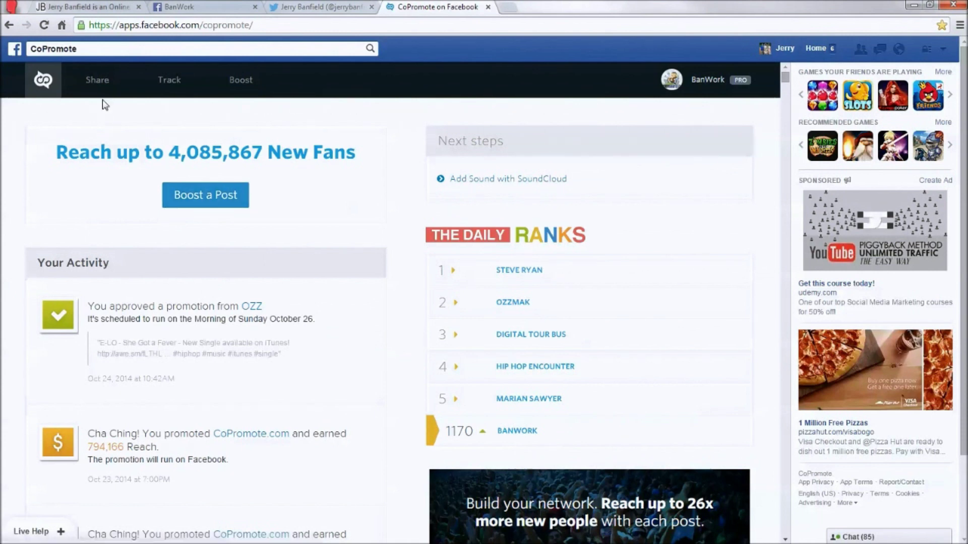
Step: Reload the dashboard and scroll Your Activity to the footer, showing BanWork ranked 1170
{"action": "left_click", "coordinate": [44, 25]}
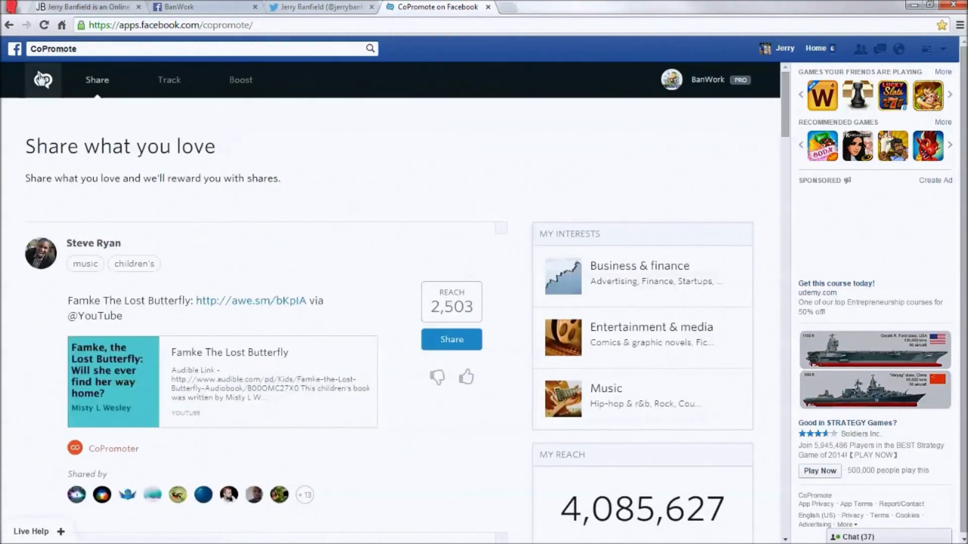
{"action": "scroll", "coordinate": [310, 287], "scroll_direction": "down", "scroll_amount": 2}
{"action": "scroll", "coordinate": [311, 292], "scroll_direction": "down", "scroll_amount": 2}
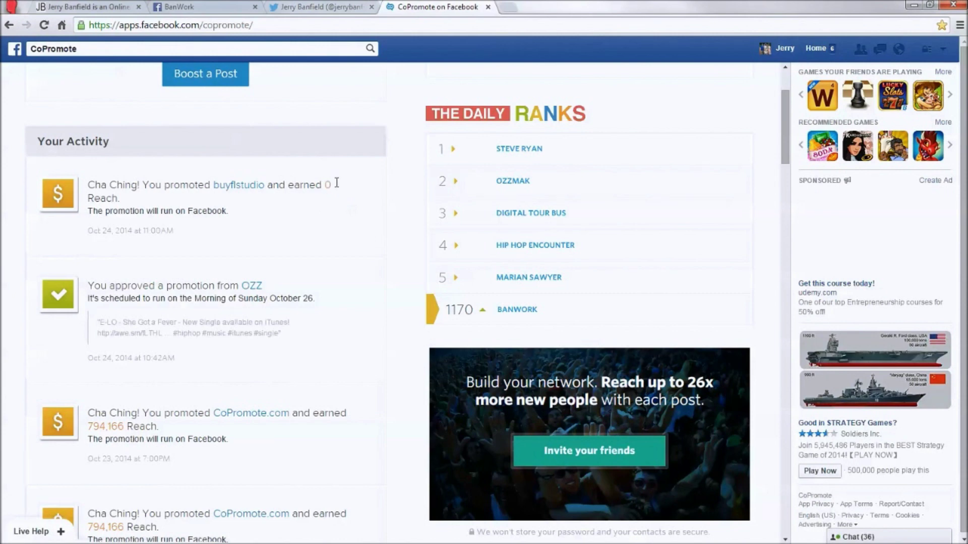
{"action": "scroll", "coordinate": [302, 217], "scroll_direction": "down", "scroll_amount": 3}
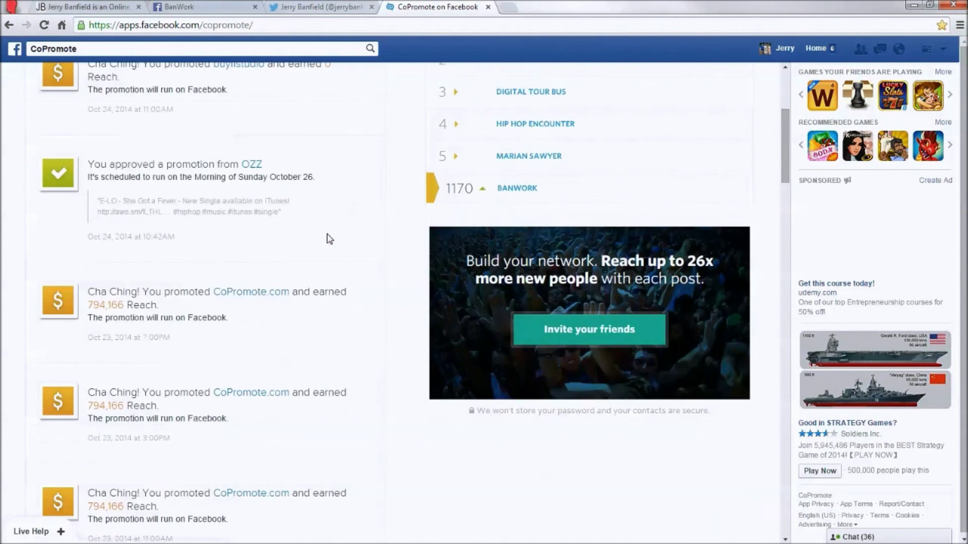
{"action": "scroll", "coordinate": [274, 213], "scroll_direction": "down", "scroll_amount": 6}
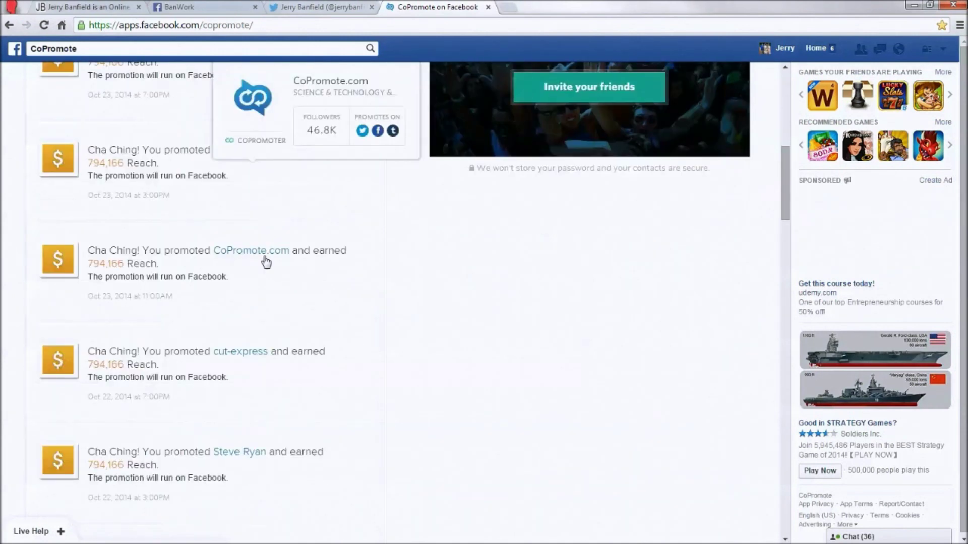
{"action": "scroll", "coordinate": [243, 330], "scroll_direction": "up", "scroll_amount": 3}
{"action": "scroll", "coordinate": [244, 330], "scroll_direction": "down", "scroll_amount": 4}
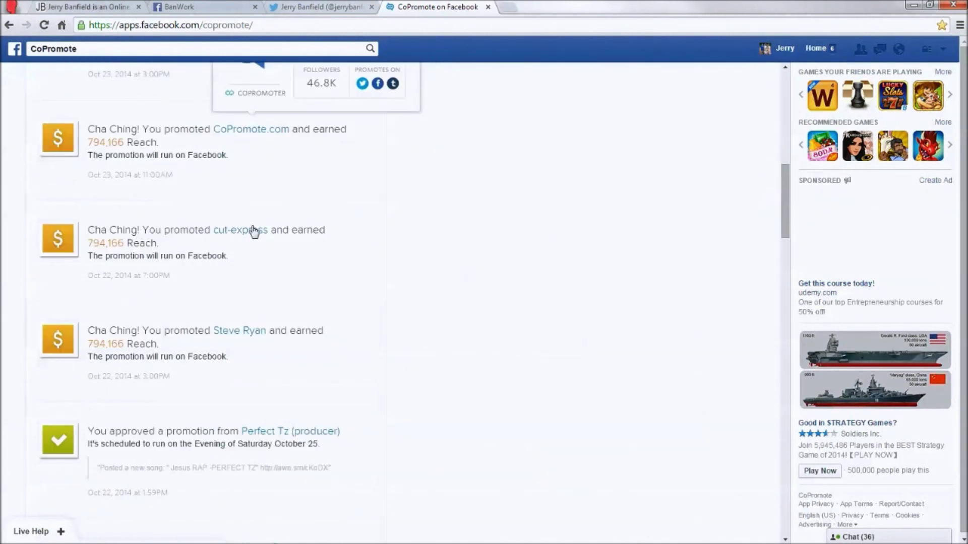
{"action": "scroll", "coordinate": [255, 225], "scroll_direction": "down", "scroll_amount": 5}
{"action": "scroll", "coordinate": [247, 313], "scroll_direction": "down", "scroll_amount": 12}
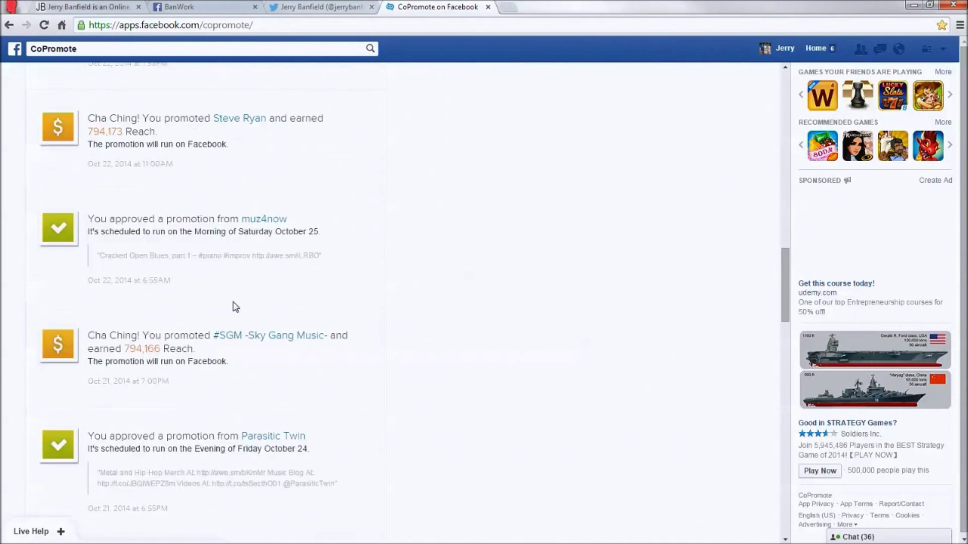
{"action": "scroll", "coordinate": [242, 317], "scroll_direction": "down", "scroll_amount": 11}
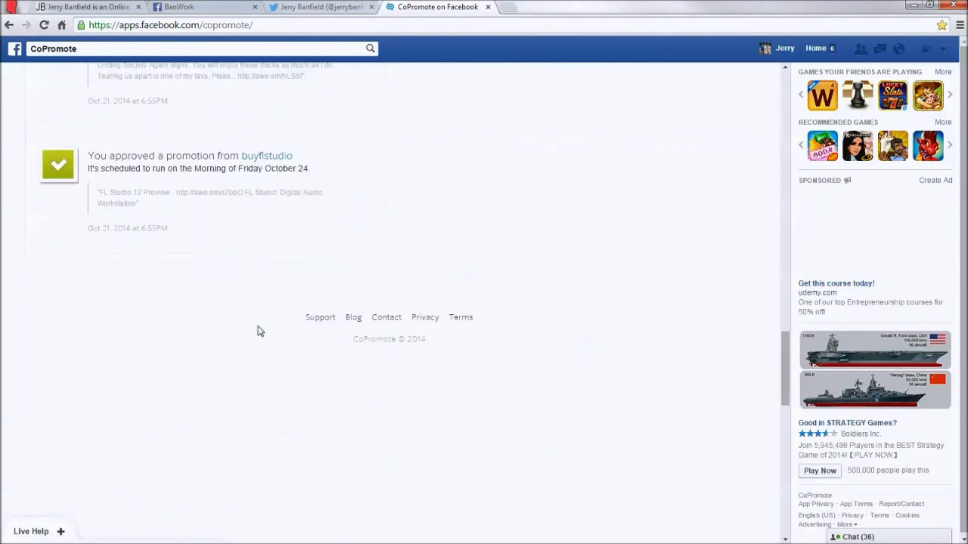
{"action": "scroll", "coordinate": [315, 453], "scroll_direction": "up", "scroll_amount": 20}
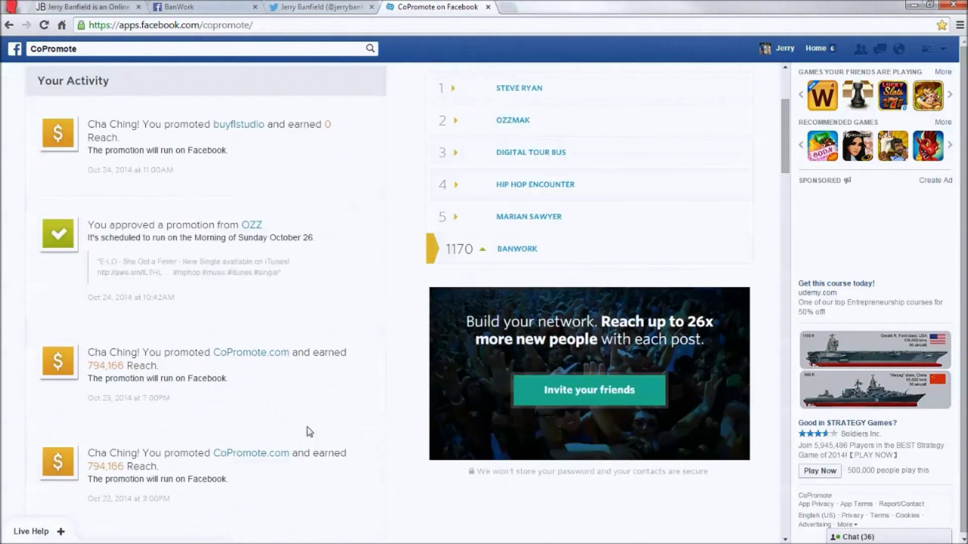
Step: Open the Share what you love feed and compare it briefly with the Twitter profile
{"action": "left_click", "coordinate": [100, 82]}
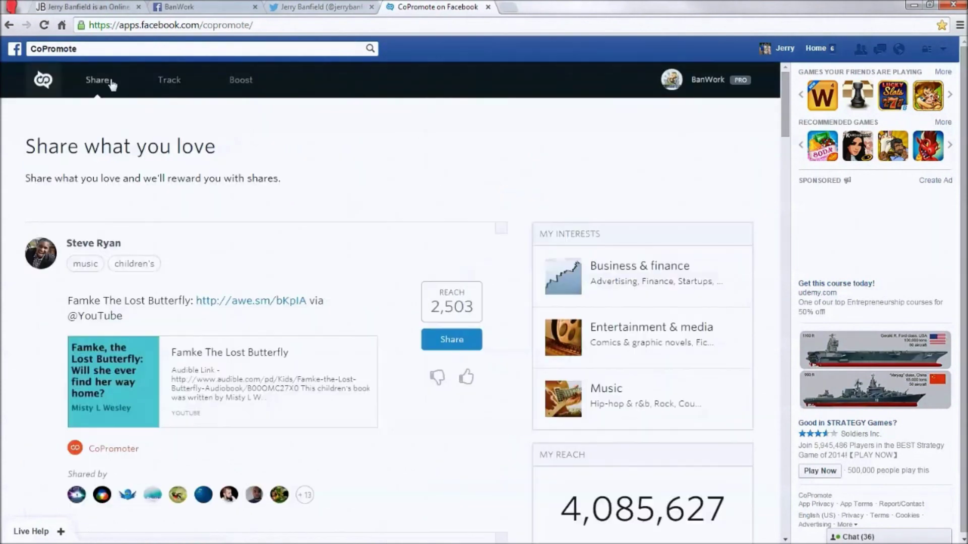
{"action": "scroll", "coordinate": [172, 151], "scroll_direction": "down", "scroll_amount": 5}
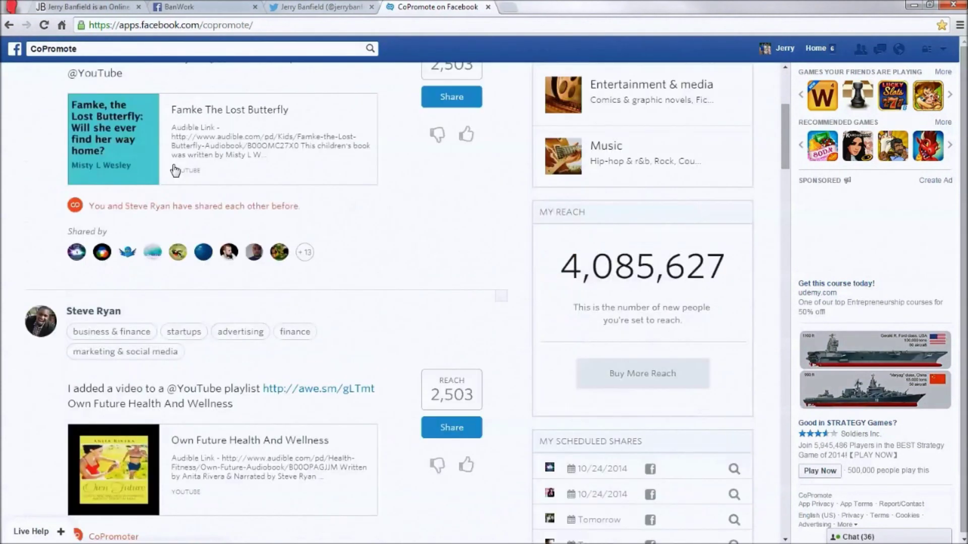
{"action": "scroll", "coordinate": [199, 156], "scroll_direction": "up", "scroll_amount": 5}
{"action": "left_click", "coordinate": [307, 6]}
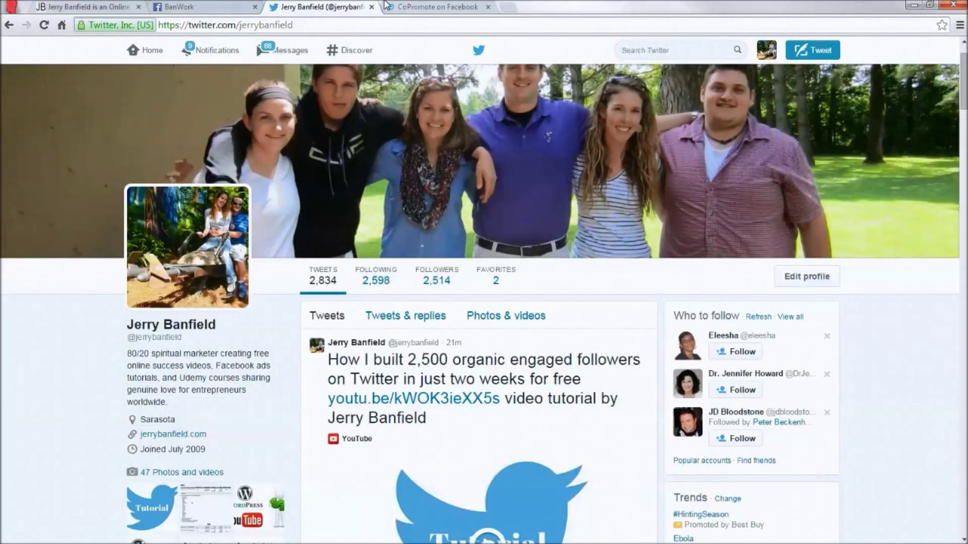
{"action": "left_click", "coordinate": [386, 6]}
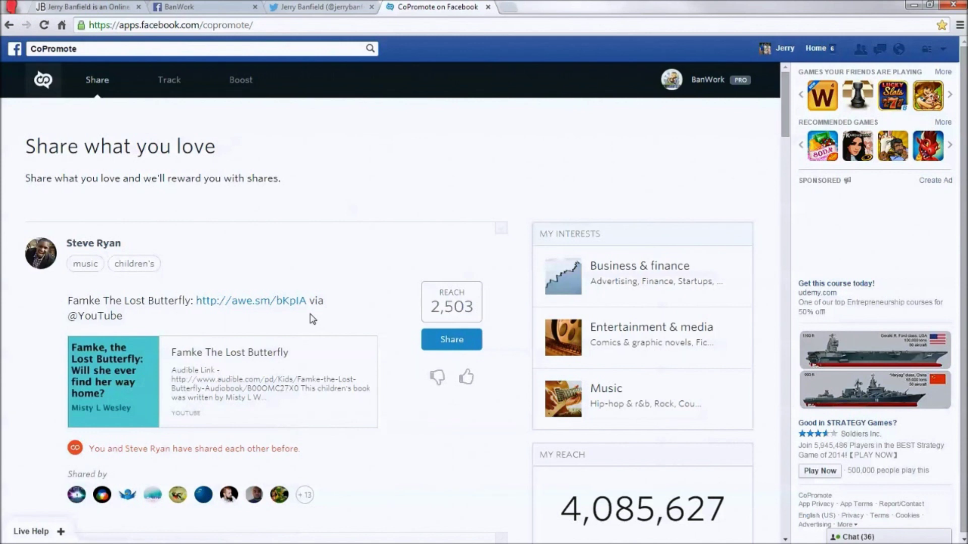
{"action": "scroll", "coordinate": [385, 291], "scroll_direction": "down", "scroll_amount": 2}
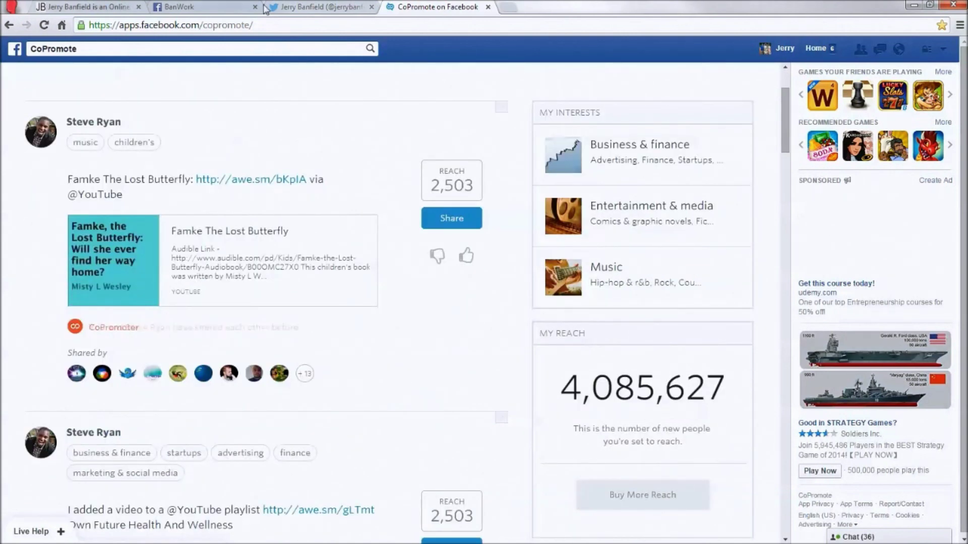
Step: Compare the BanWork Facebook timeline and Twitter profile against the CoPromote Share feed
{"action": "key", "text": "ctrl+2"}
{"action": "scroll", "coordinate": [416, 274], "scroll_direction": "down", "scroll_amount": 6}
{"action": "scroll", "coordinate": [502, 380], "scroll_direction": "down", "scroll_amount": 4}
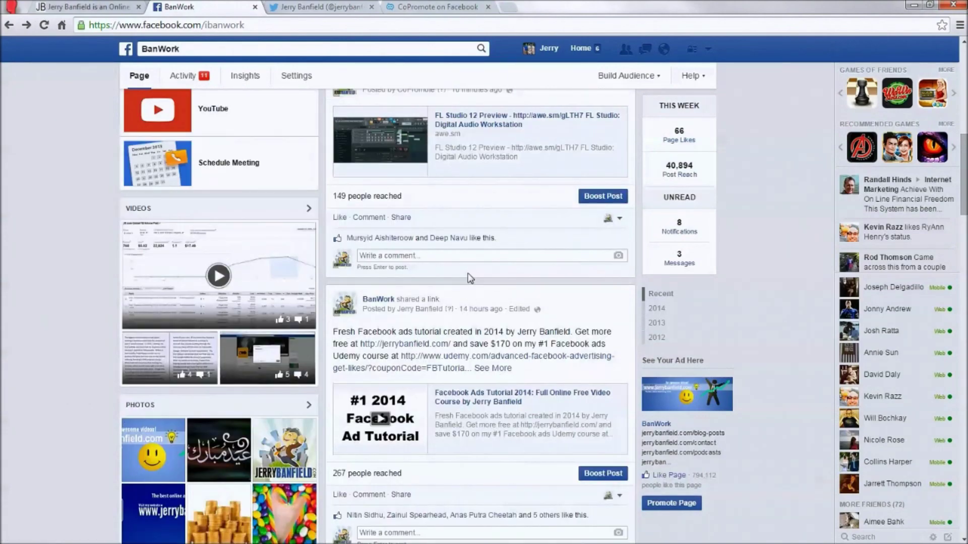
{"action": "scroll", "coordinate": [464, 274], "scroll_direction": "down", "scroll_amount": 3}
{"action": "left_click", "coordinate": [329, 6]}
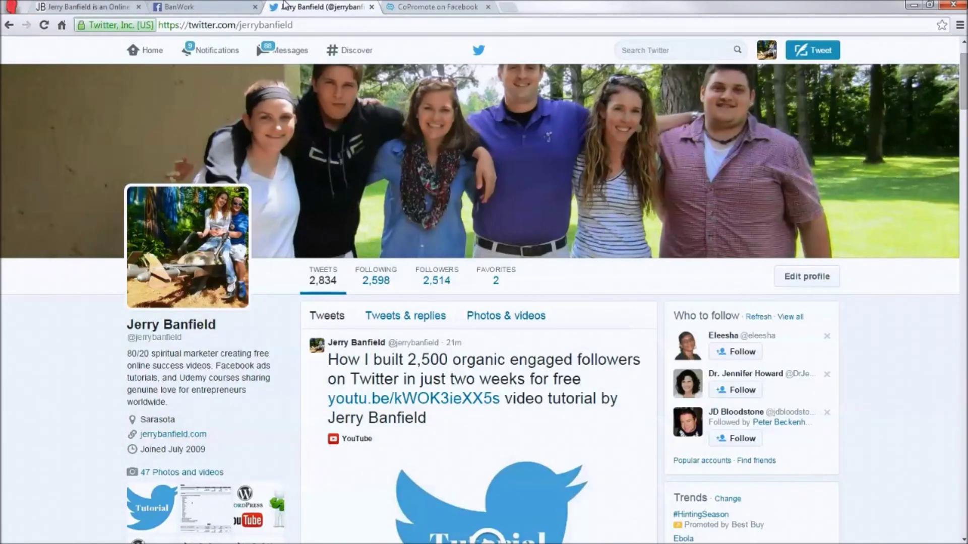
{"action": "left_click", "coordinate": [466, 6]}
{"action": "scroll", "coordinate": [476, 282], "scroll_direction": "down", "scroll_amount": 5}
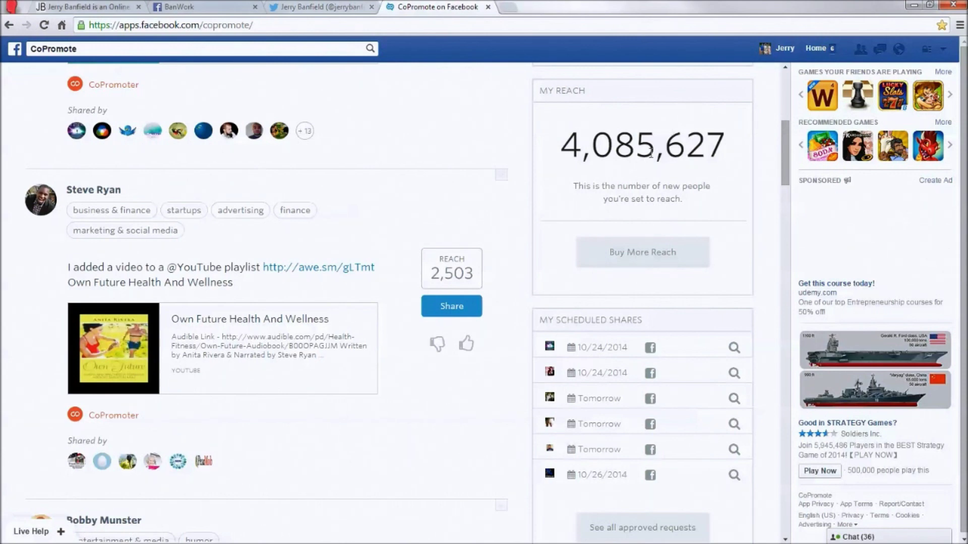
{"action": "left_click", "coordinate": [187, 6]}
{"action": "scroll", "coordinate": [436, 328], "scroll_direction": "down", "scroll_amount": 3}
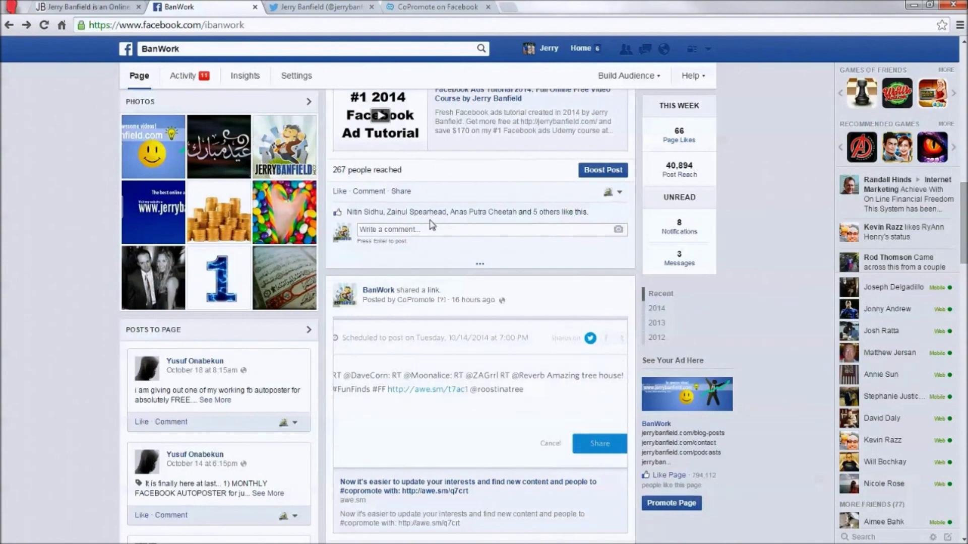
{"action": "scroll", "coordinate": [481, 392], "scroll_direction": "up", "scroll_amount": 6}
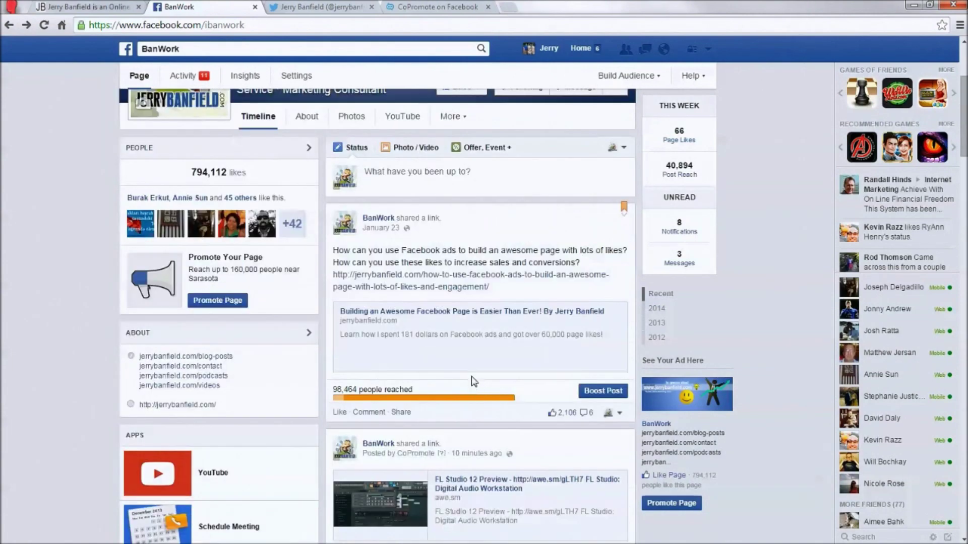
{"action": "left_click", "coordinate": [416, 6]}
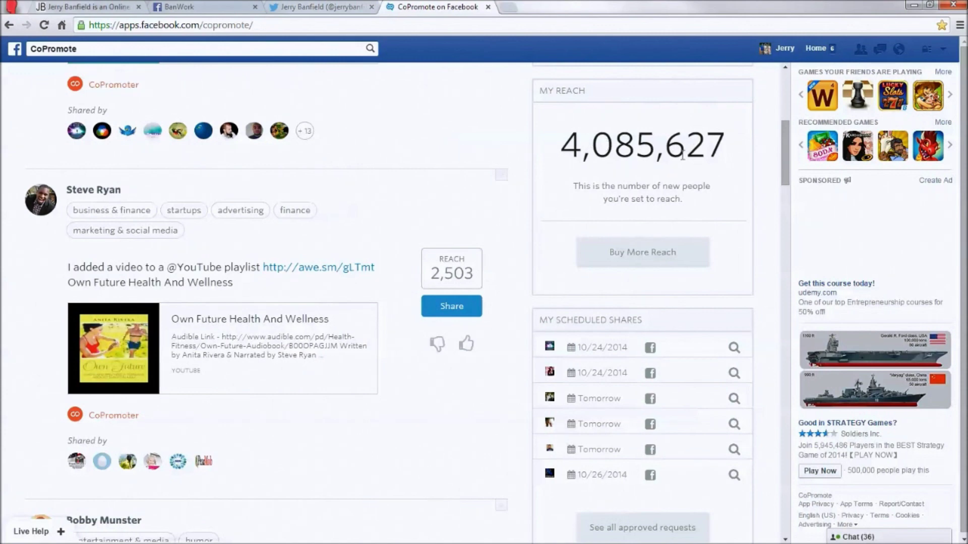
{"action": "scroll", "coordinate": [682, 156], "scroll_direction": "up", "scroll_amount": 3}
Step: Check BanWork and Twitter once more, ending on the Share page at 4,085,627 reach
{"action": "left_click", "coordinate": [212, 6]}
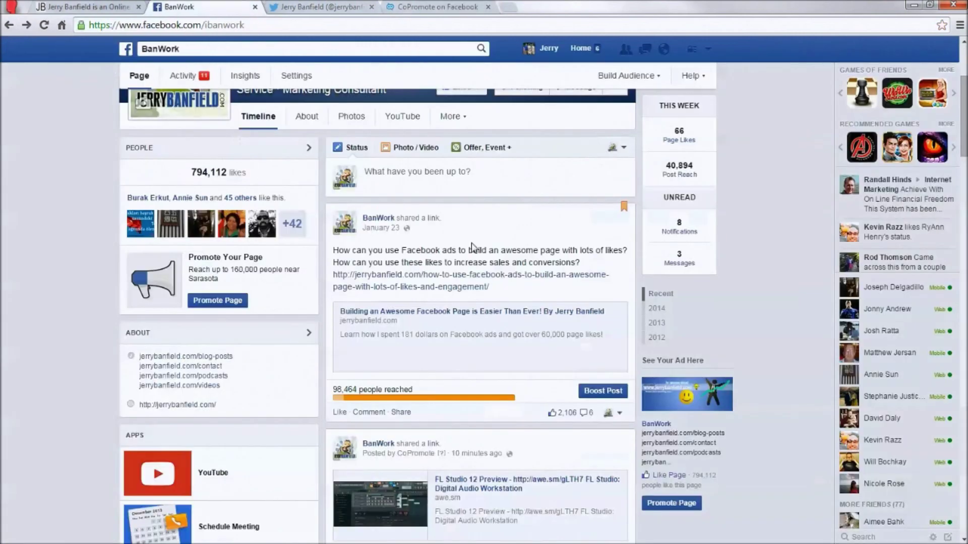
{"action": "left_click", "coordinate": [417, 7]}
{"action": "left_click", "coordinate": [331, 6]}
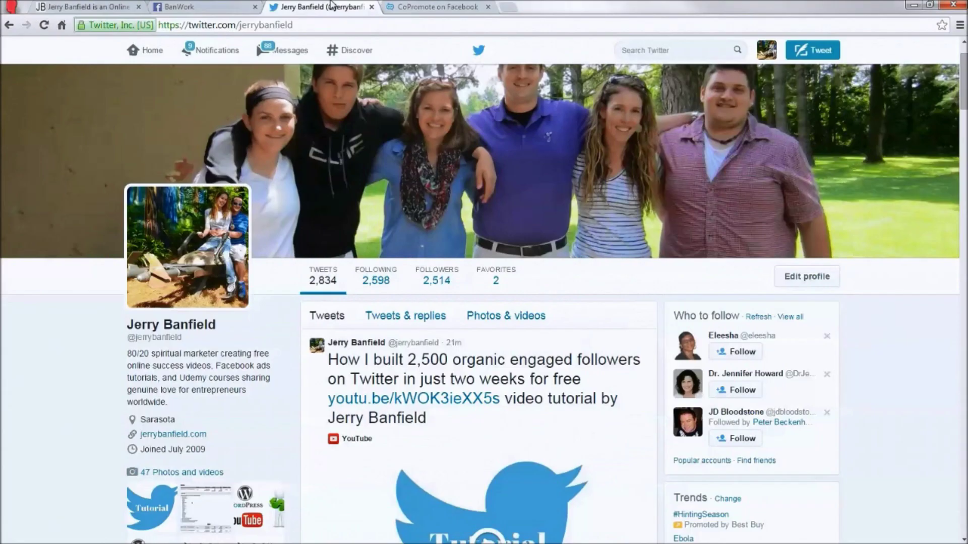
{"action": "scroll", "coordinate": [479, 303], "scroll_direction": "down", "scroll_amount": 2}
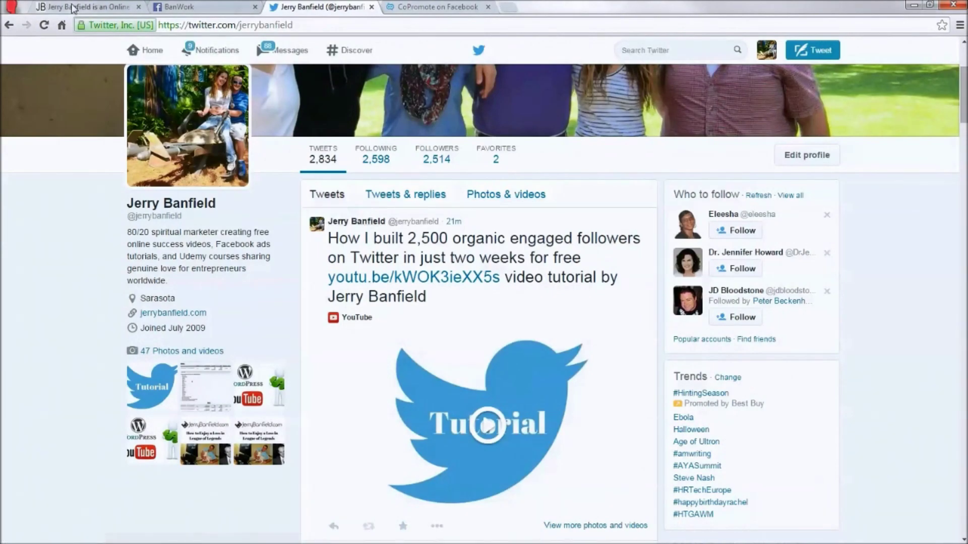
{"action": "scroll", "coordinate": [208, 5], "scroll_direction": "down", "scroll_amount": 1}
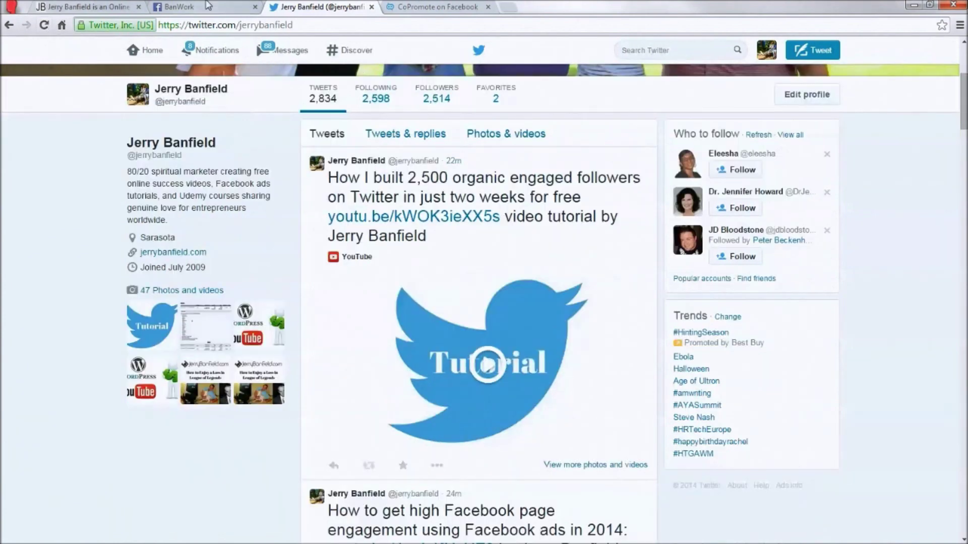
{"action": "left_click", "coordinate": [208, 6]}
{"action": "left_click", "coordinate": [434, 6]}
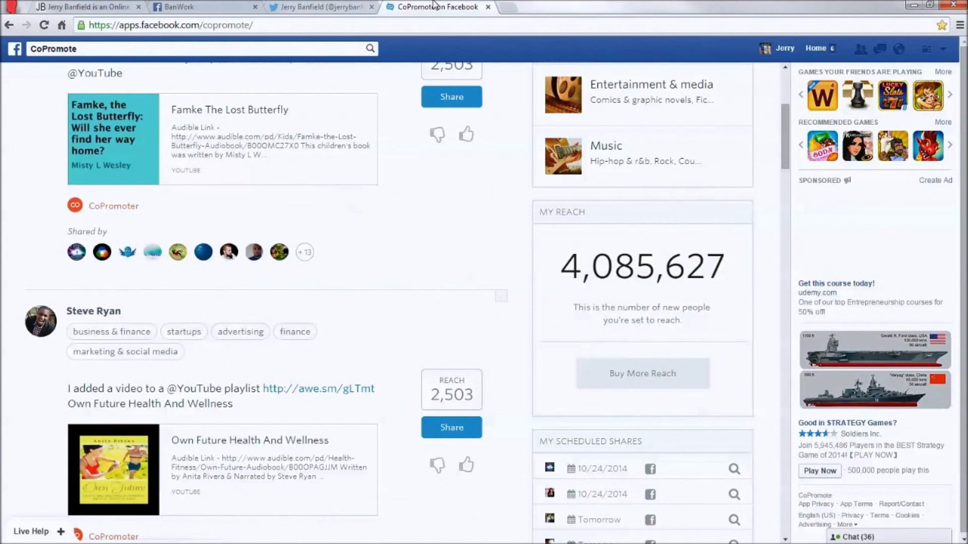
{"action": "scroll", "coordinate": [379, 103], "scroll_direction": "up", "scroll_amount": 5}
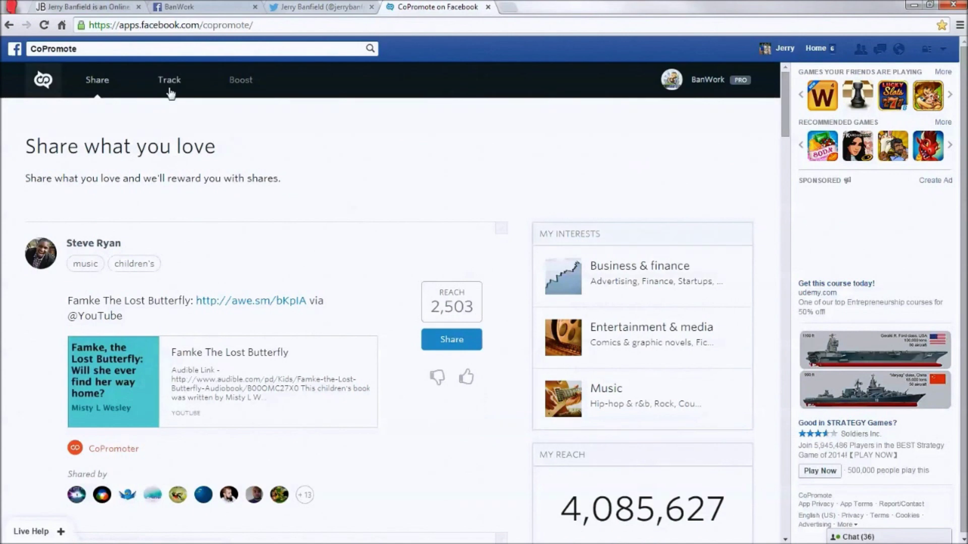
Step: Open the boosted-posts tracker and go to its second page of promotions
{"action": "left_click", "coordinate": [168, 88]}
{"action": "scroll", "coordinate": [356, 383], "scroll_direction": "down", "scroll_amount": 5}
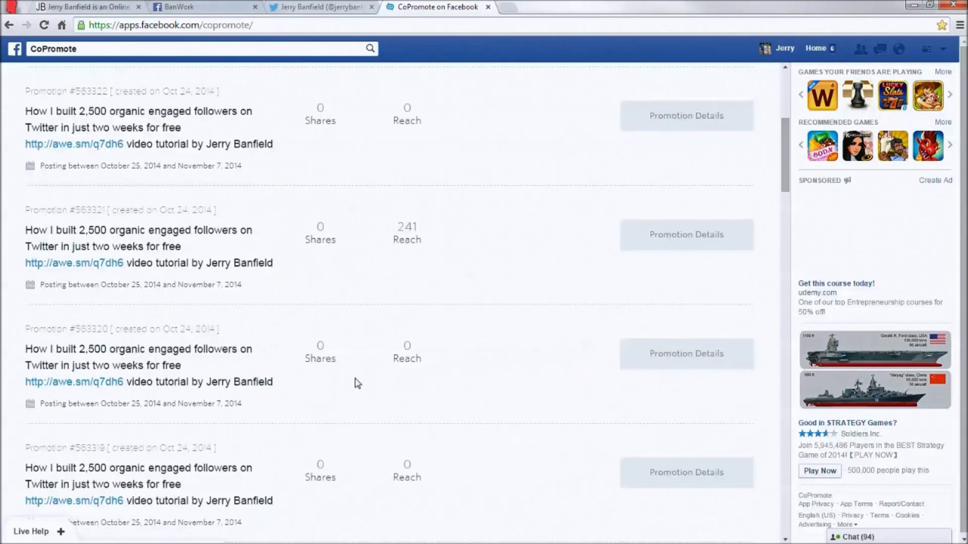
{"action": "scroll", "coordinate": [212, 223], "scroll_direction": "down", "scroll_amount": 15}
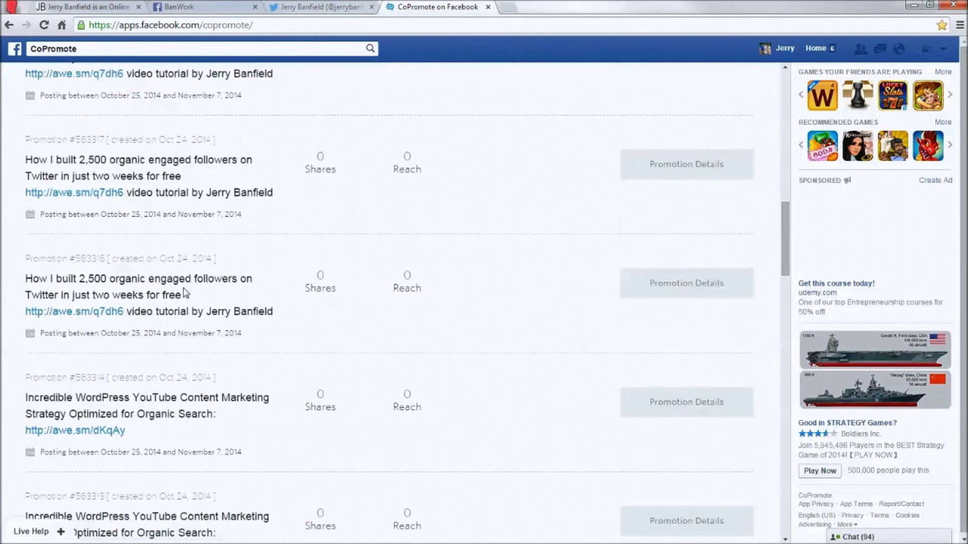
{"action": "left_click", "coordinate": [475, 327]}
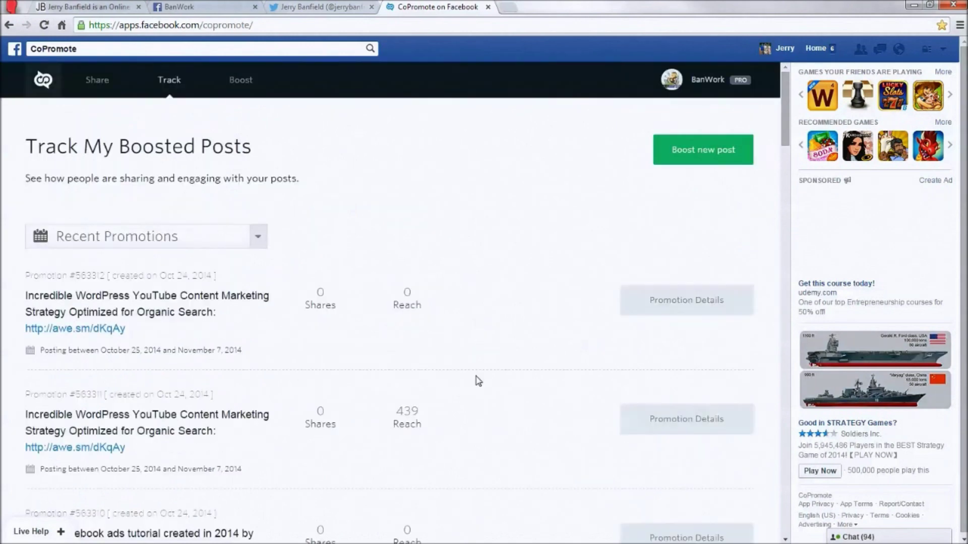
{"action": "scroll", "coordinate": [476, 383], "scroll_direction": "down", "scroll_amount": 8}
{"action": "scroll", "coordinate": [480, 406], "scroll_direction": "up", "scroll_amount": 8}
Step: View BanWork's profile and its Current Promotions, then close the profile window
{"action": "left_click", "coordinate": [721, 82]}
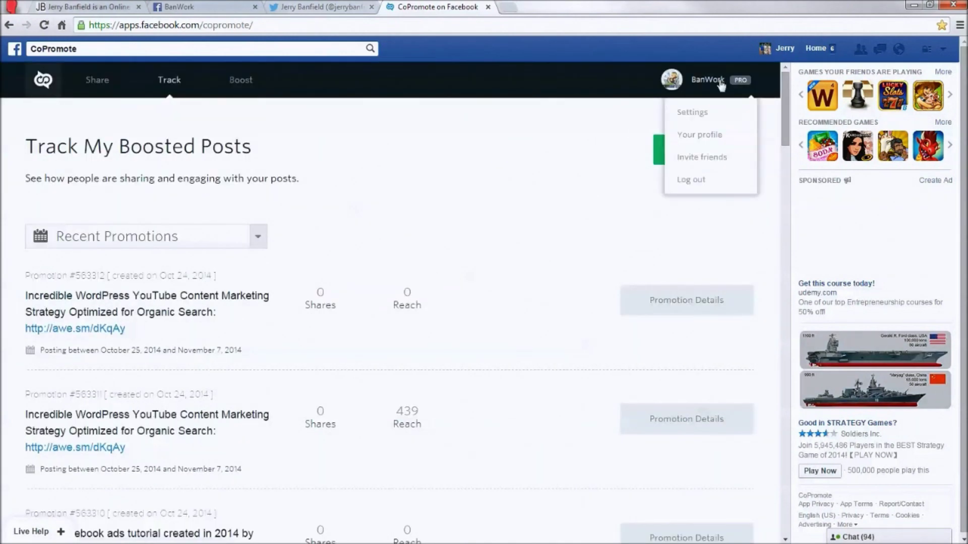
{"action": "left_click", "coordinate": [709, 134]}
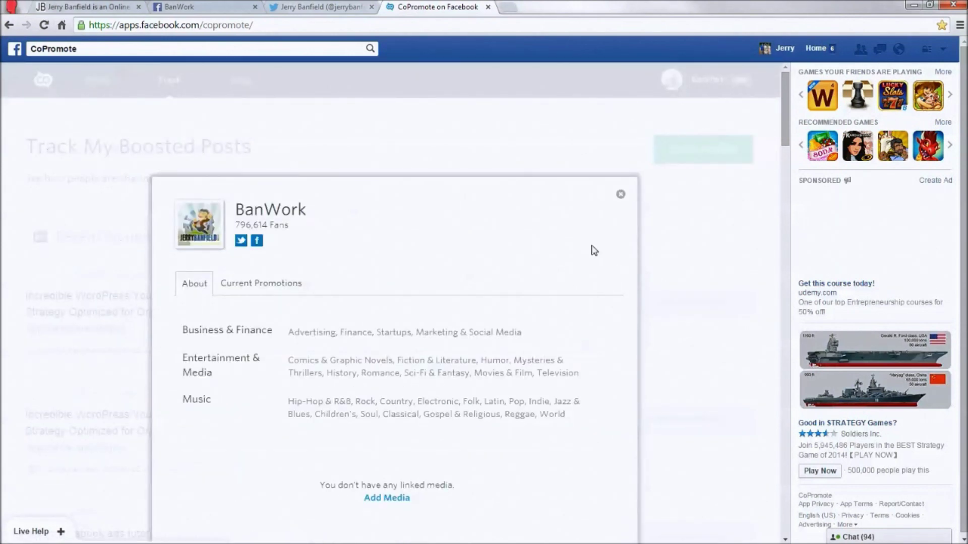
{"action": "left_click", "coordinate": [275, 224]}
{"action": "scroll", "coordinate": [343, 237], "scroll_direction": "down", "scroll_amount": 6}
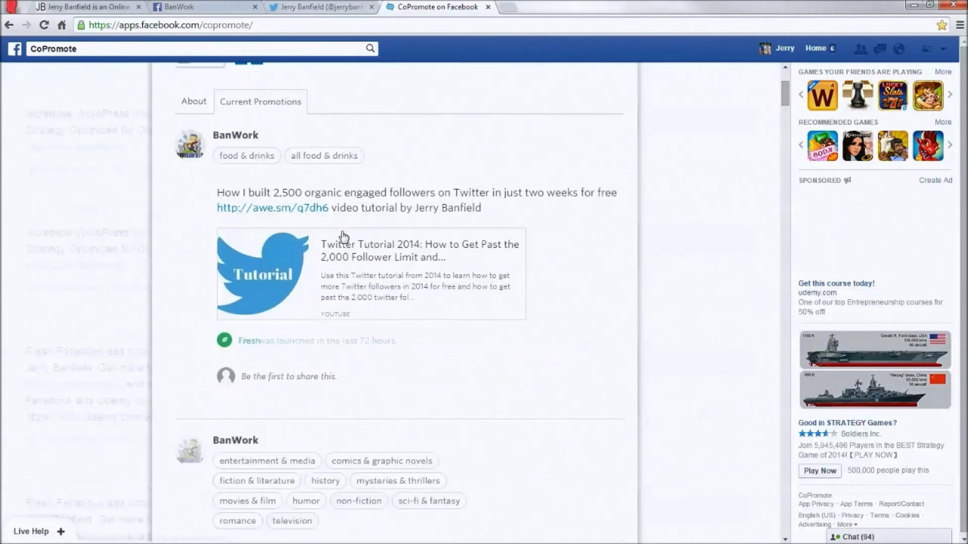
{"action": "scroll", "coordinate": [344, 238], "scroll_direction": "up", "scroll_amount": 8}
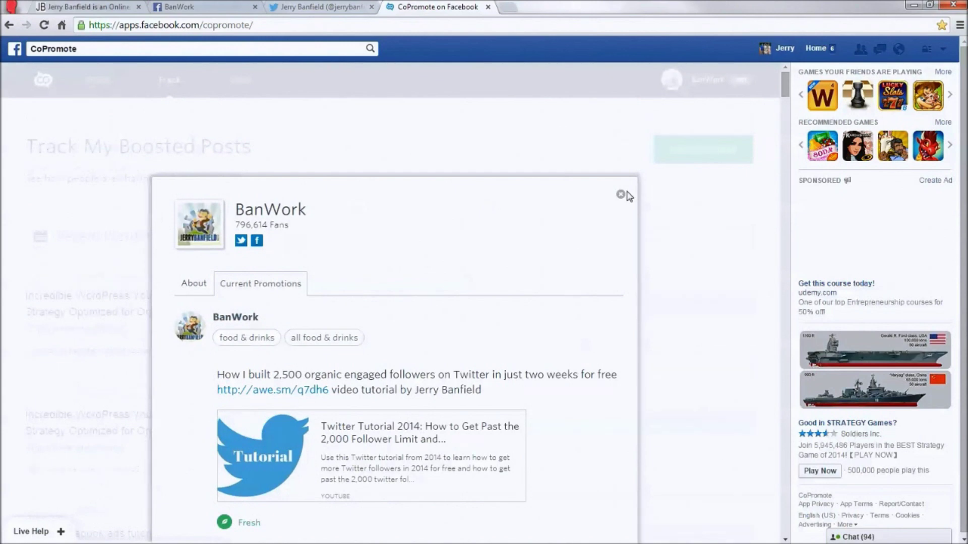
{"action": "left_click", "coordinate": [621, 195]}
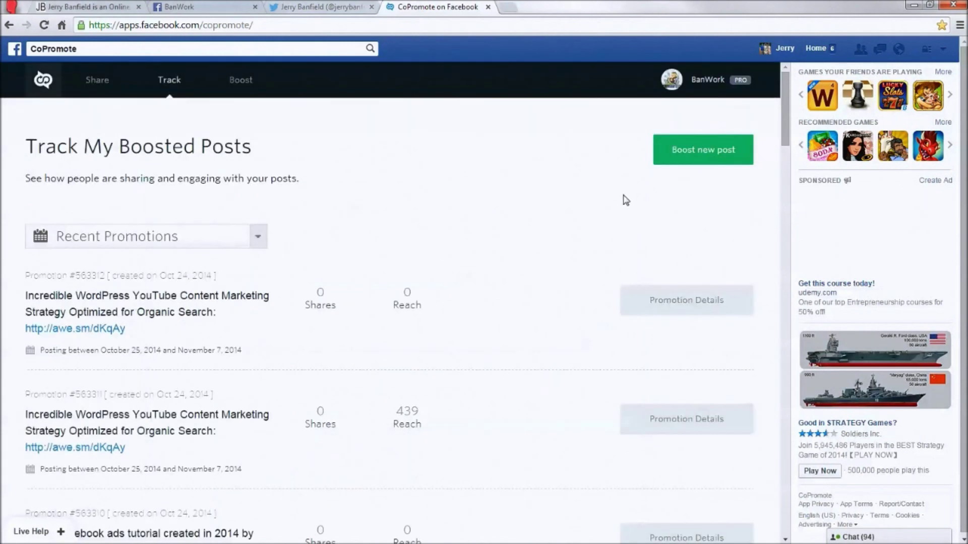
Step: Check the Boost a post list twice, returning to the Share what you love feed each time
{"action": "left_click", "coordinate": [233, 91]}
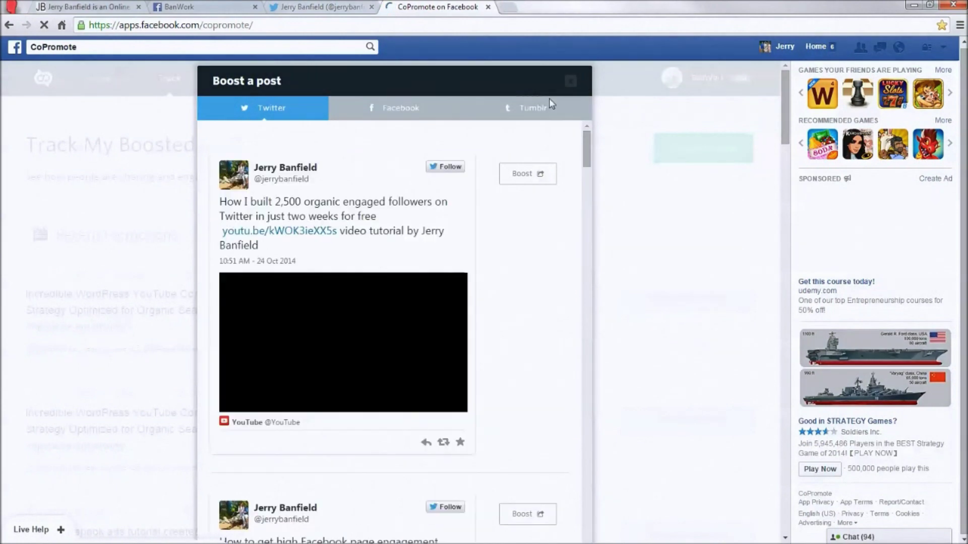
{"action": "left_click", "coordinate": [571, 80]}
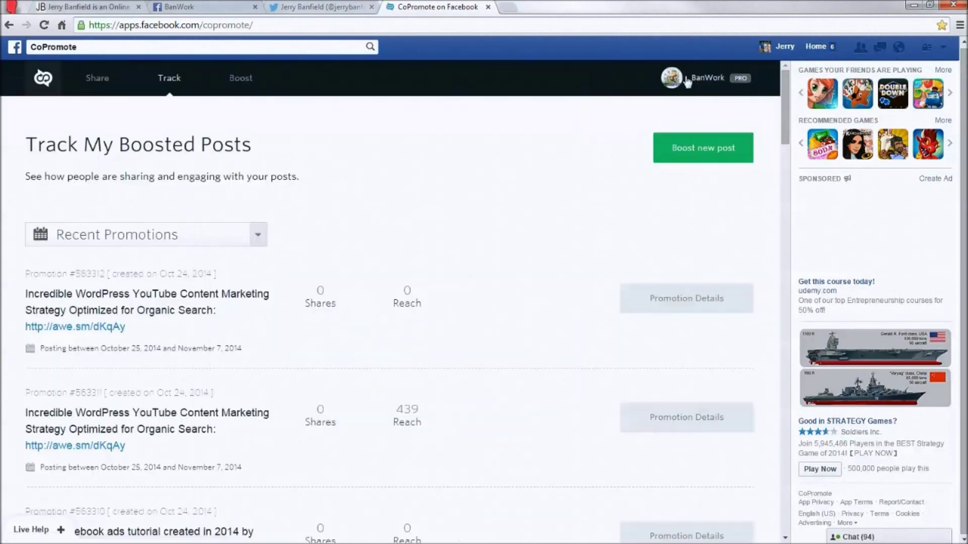
{"action": "left_click", "coordinate": [98, 83]}
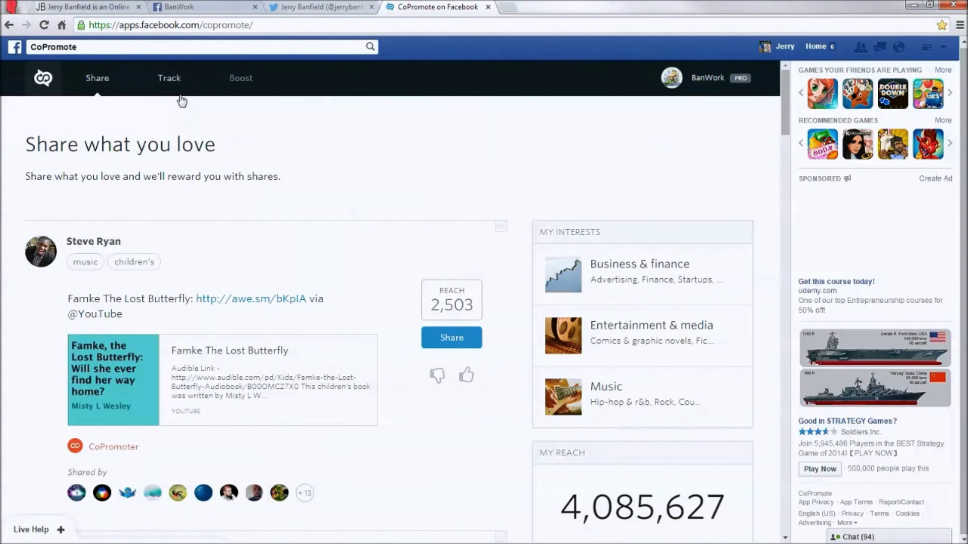
{"action": "left_click", "coordinate": [241, 79]}
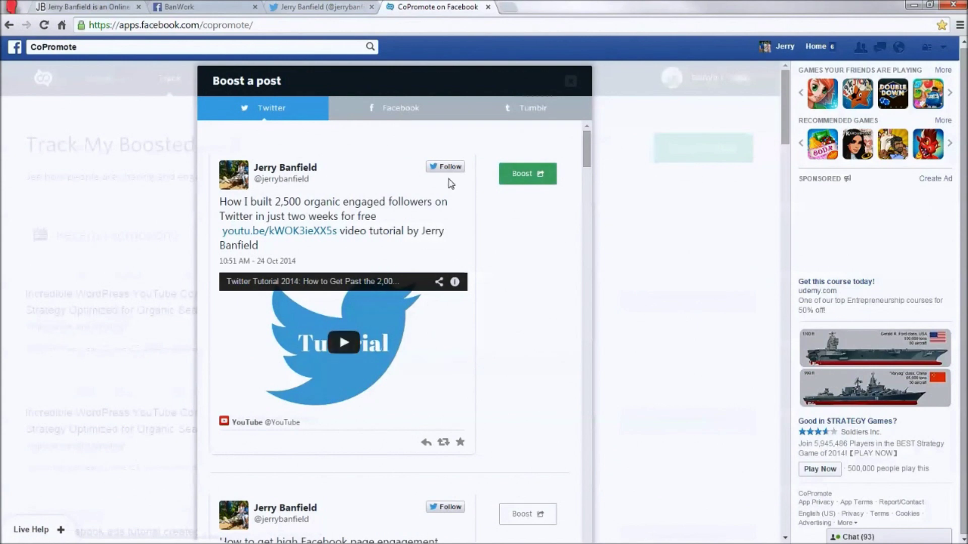
{"action": "left_click", "coordinate": [570, 81]}
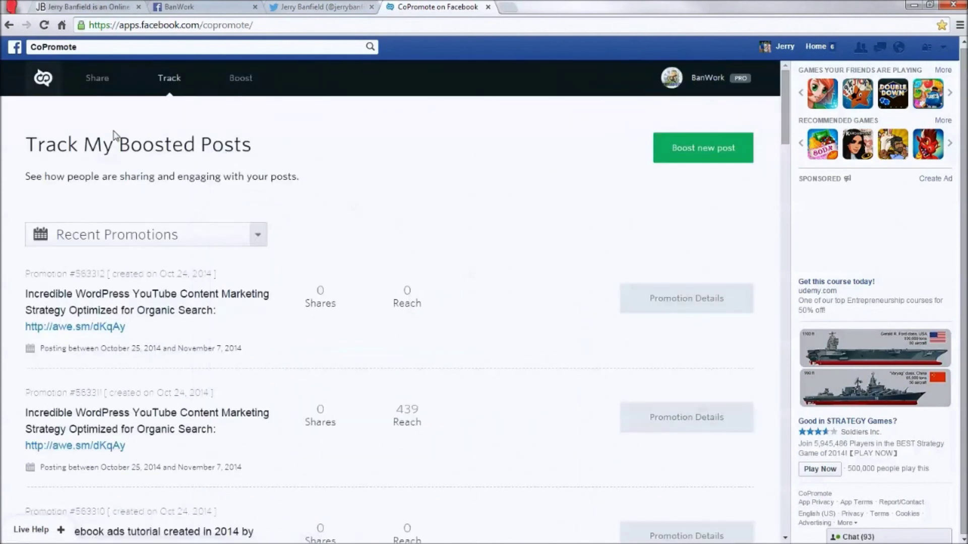
{"action": "left_click", "coordinate": [81, 79]}
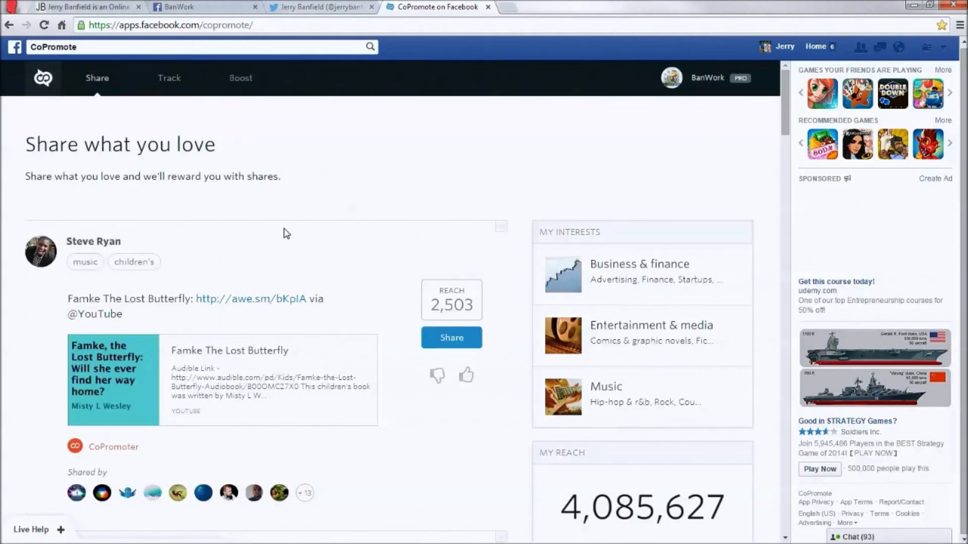
Step: Scroll down the share feed and reload it with F5
{"action": "scroll", "coordinate": [305, 272], "scroll_direction": "down", "scroll_amount": 8}
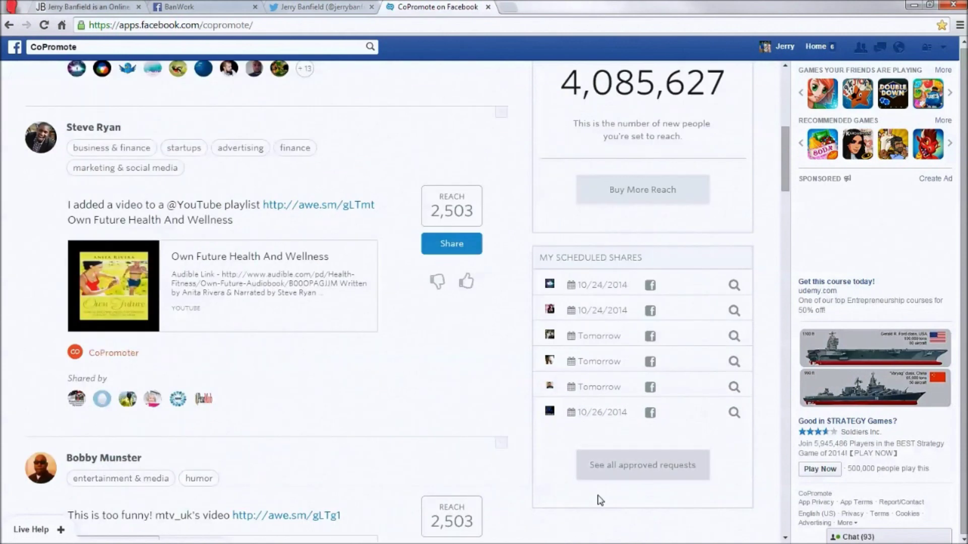
{"action": "scroll", "coordinate": [597, 499], "scroll_direction": "down", "scroll_amount": 1}
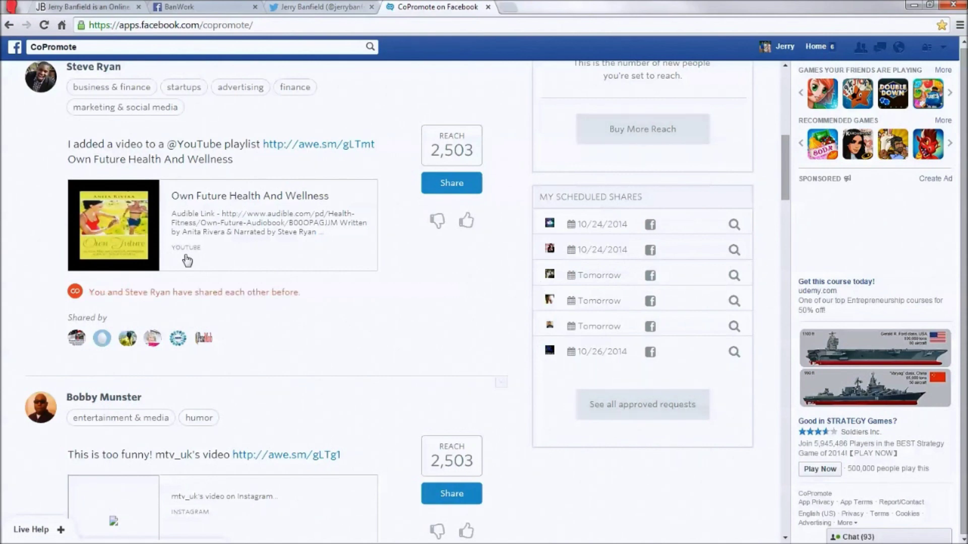
{"action": "key", "text": "F5"}
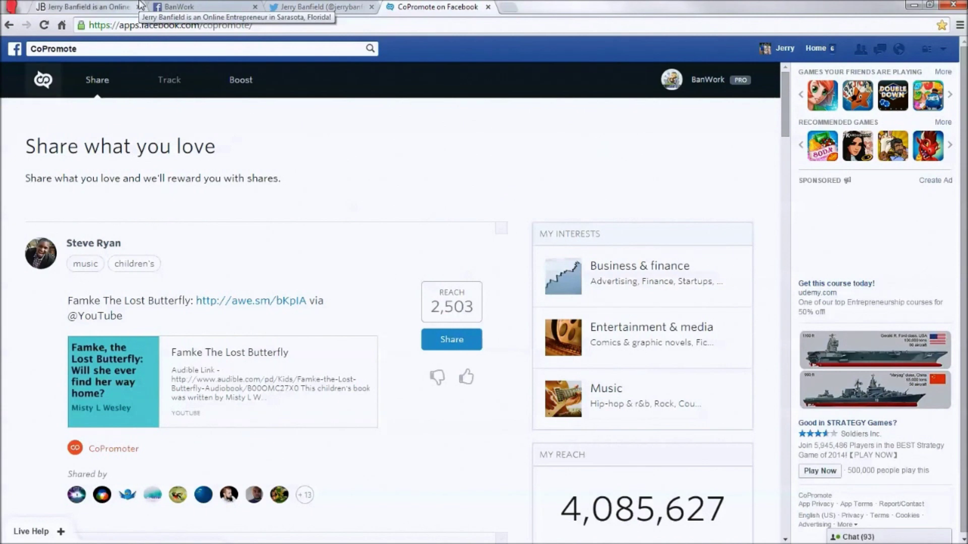
Step: Open the YouTube channel from jerrybanfield.com, glance at the BanWork Facebook page, then return
{"action": "left_click", "coordinate": [141, 6]}
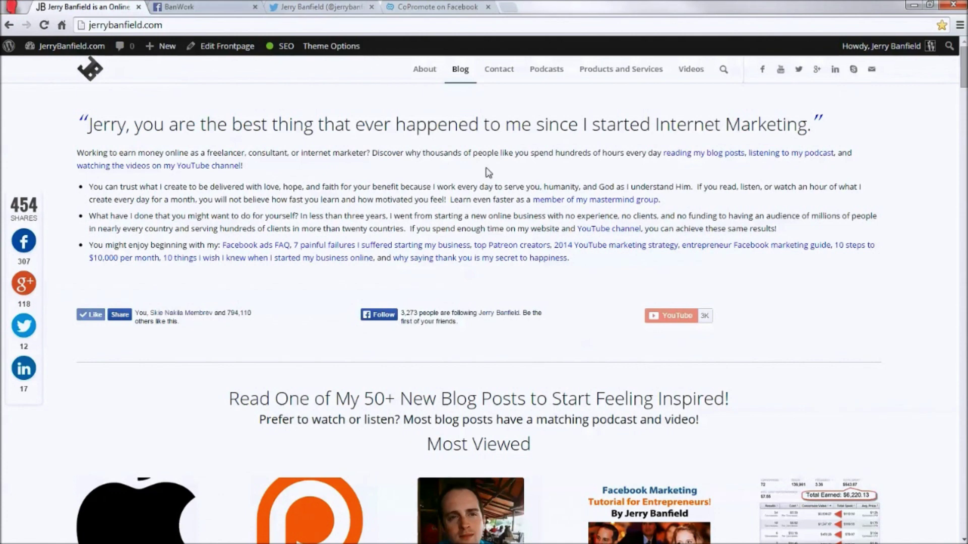
{"action": "left_click", "coordinate": [693, 76]}
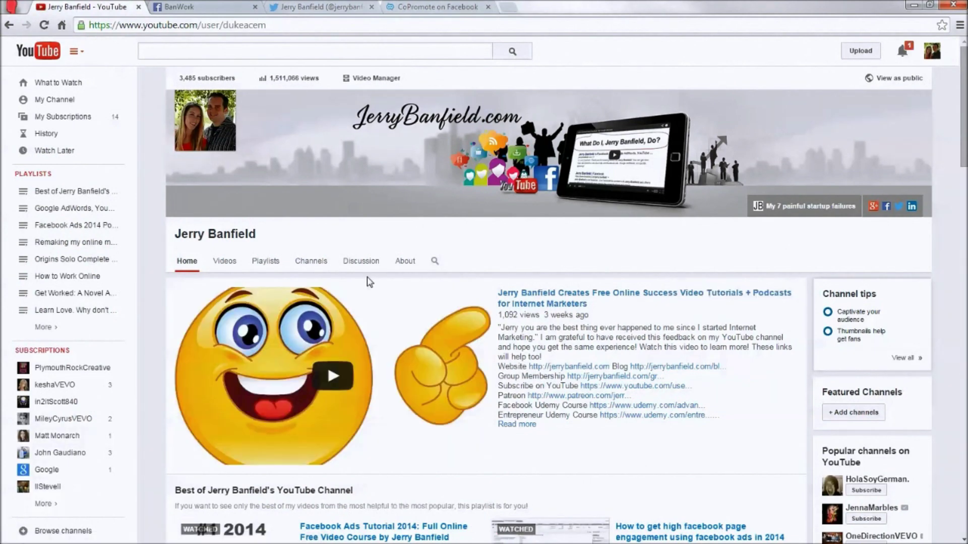
{"action": "scroll", "coordinate": [370, 283], "scroll_direction": "down", "scroll_amount": 3}
{"action": "scroll", "coordinate": [368, 244], "scroll_direction": "up", "scroll_amount": 3}
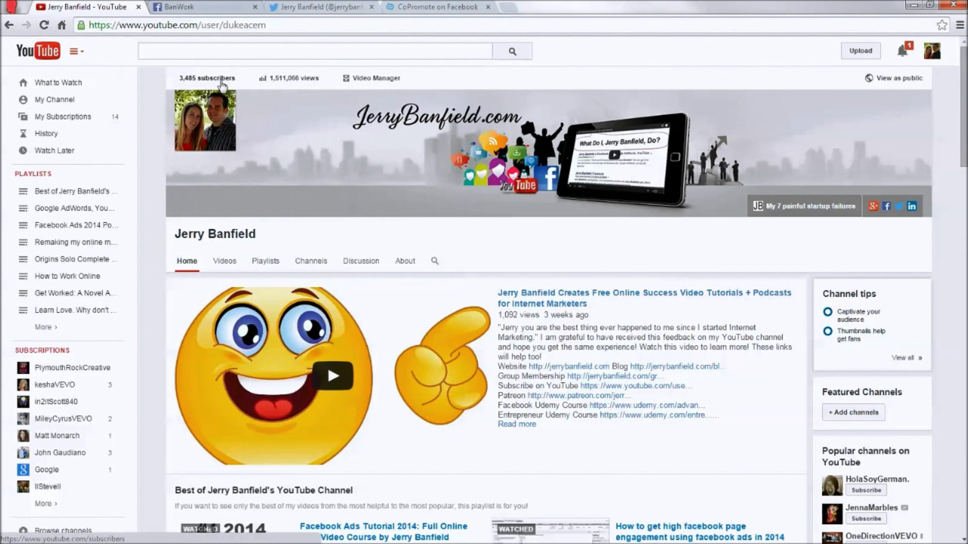
{"action": "left_click", "coordinate": [214, 6]}
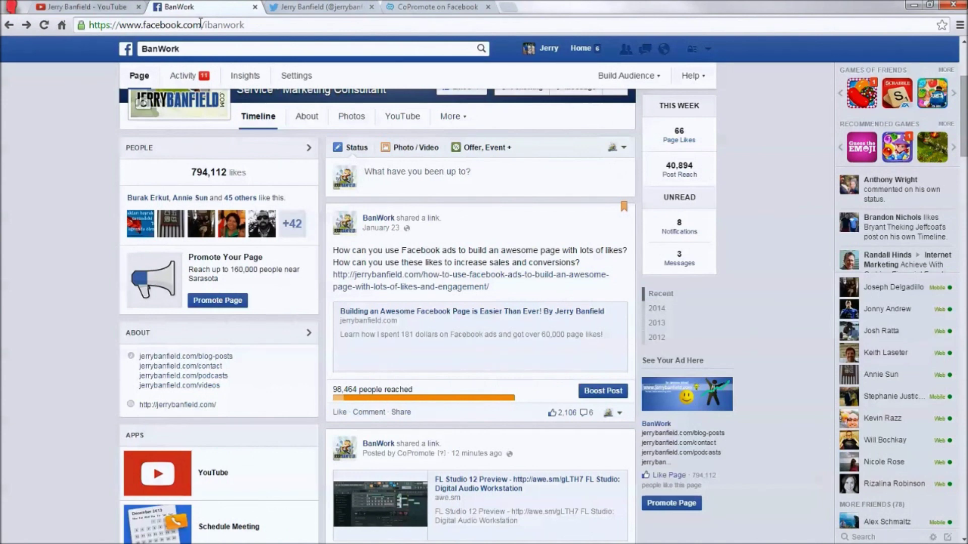
{"action": "left_click", "coordinate": [83, 7]}
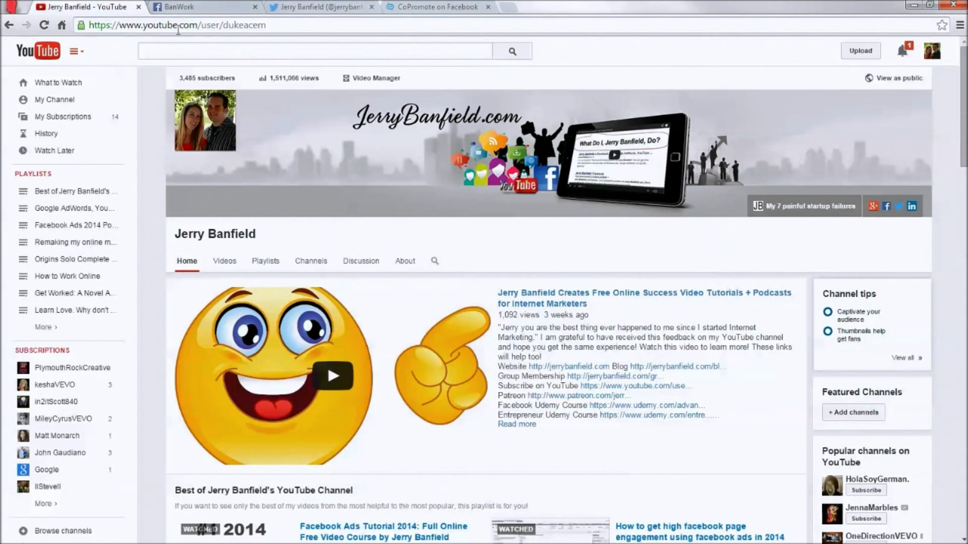
Step: Load jerrybanfield.com in the YouTube channel's tab
{"action": "left_click", "coordinate": [223, 26]}
{"action": "type", "text": "jerrybanfield.com"}
{"action": "key", "text": "Return"}
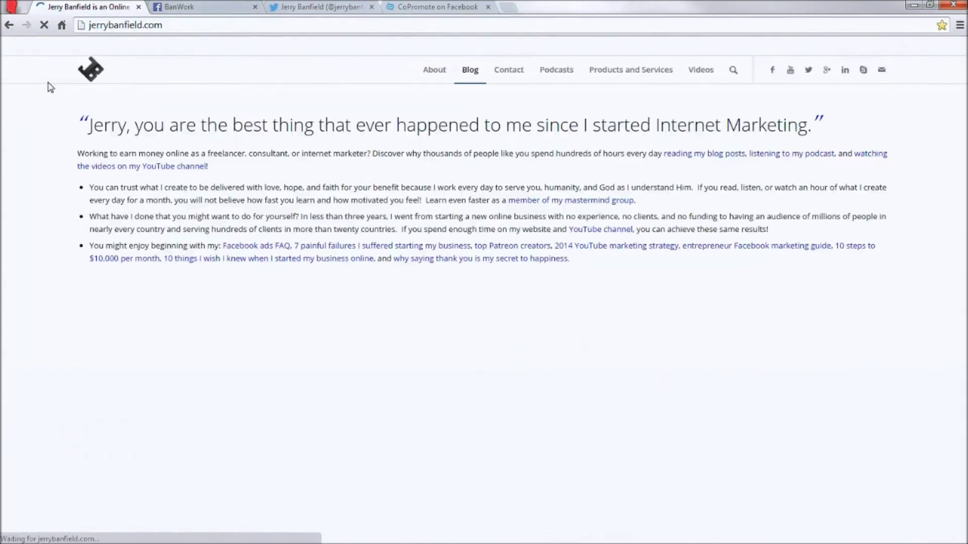